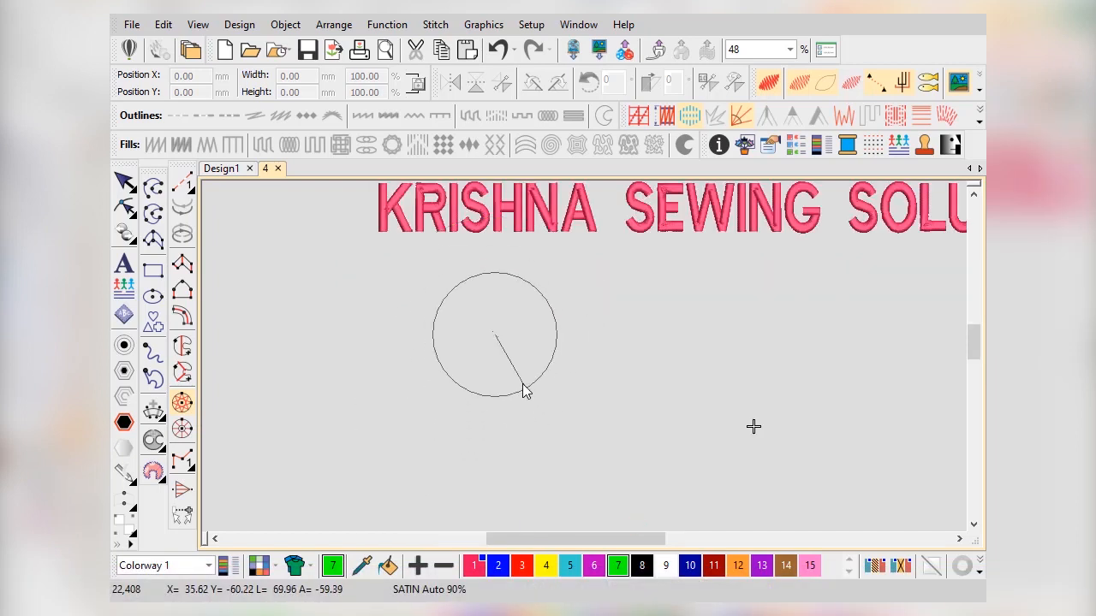
Digitize a green star-stitched circle about 28 by 29.7 mm in the empty area below the lettering and select it
scroll(502, 358, "up", 3)
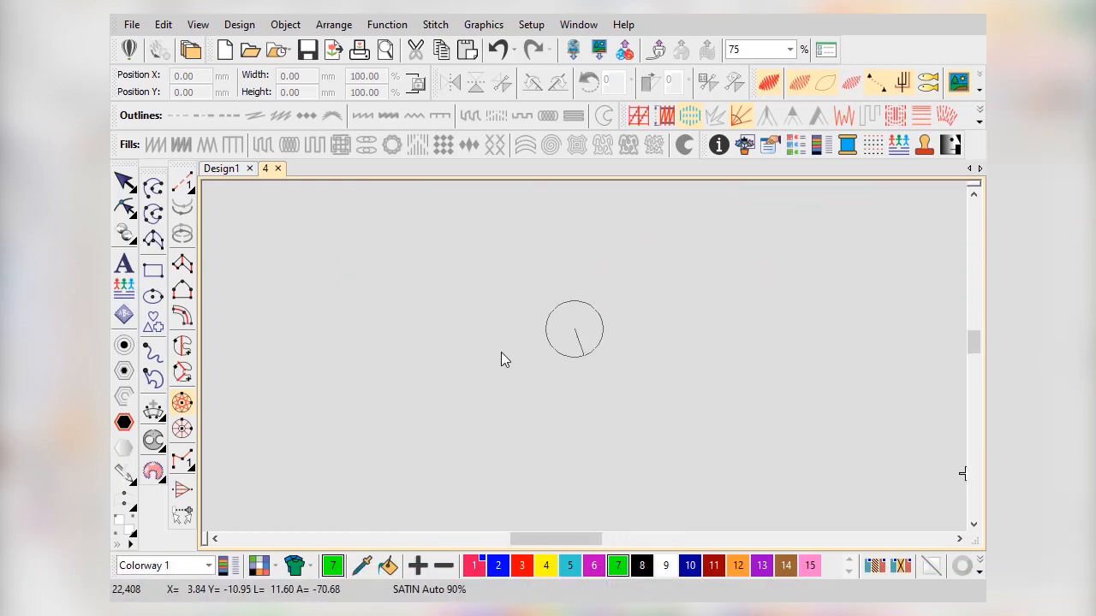
left_click(588, 366)
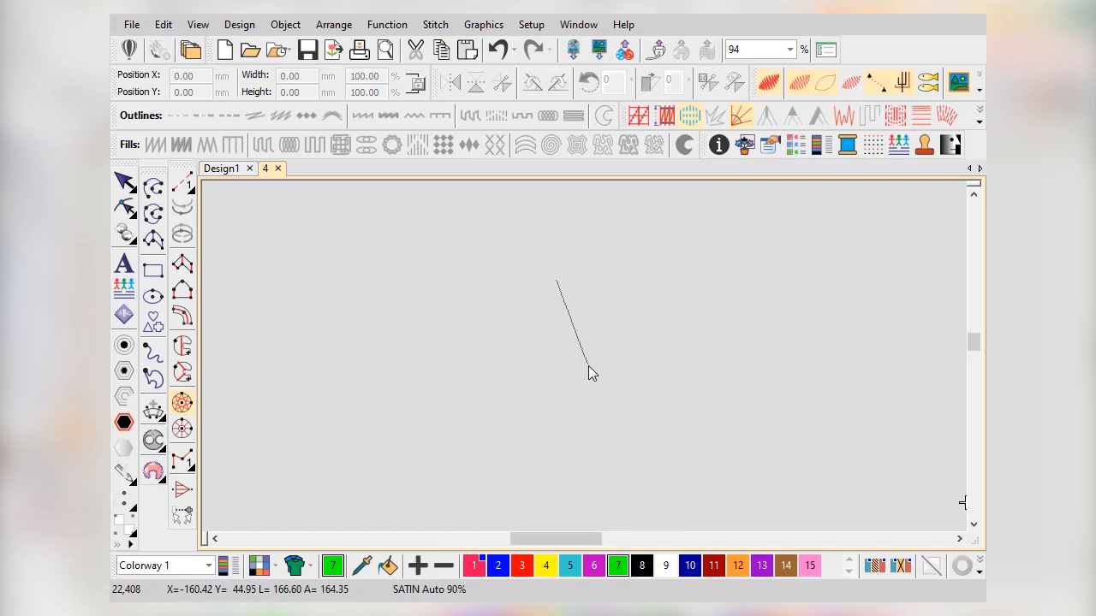
left_click(549, 389)
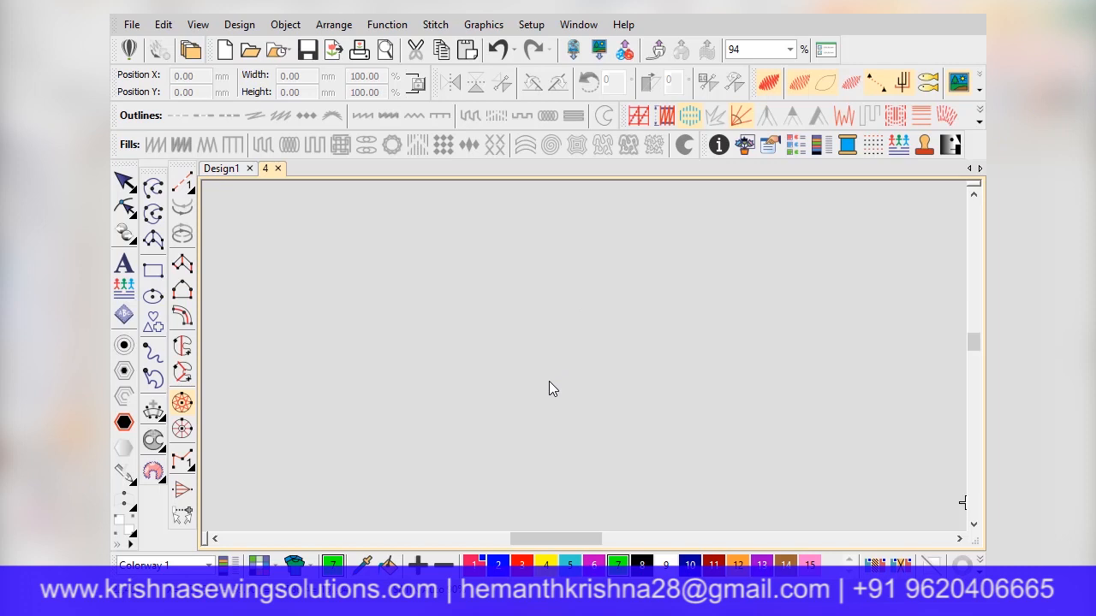
left_click(125, 180)
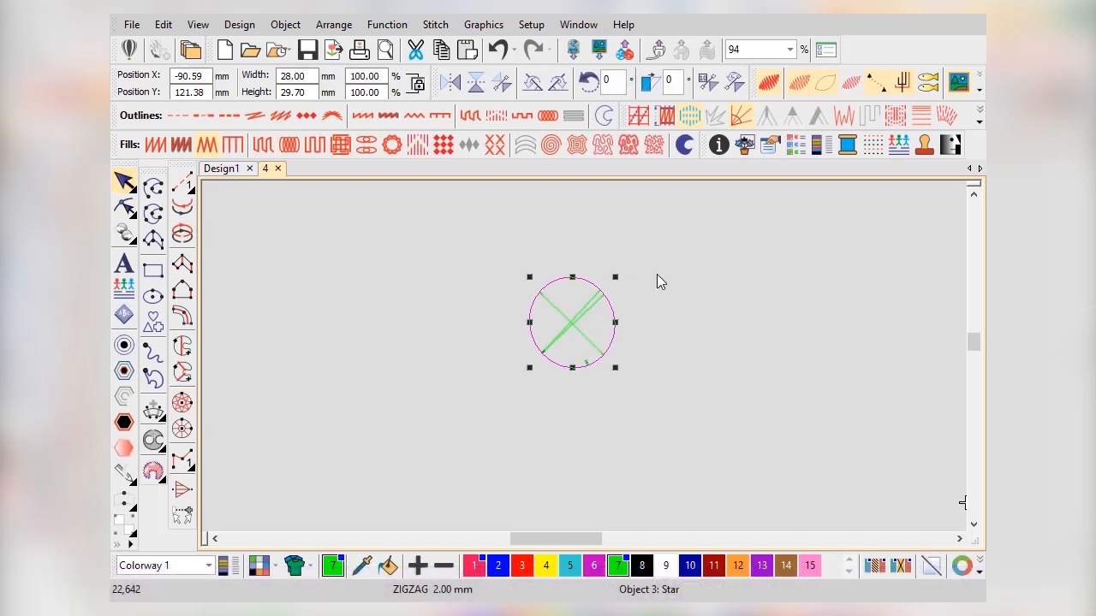
Scale the selected star circle proportionally to a width of 7 mm
left_click(293, 76)
double_click(293, 75)
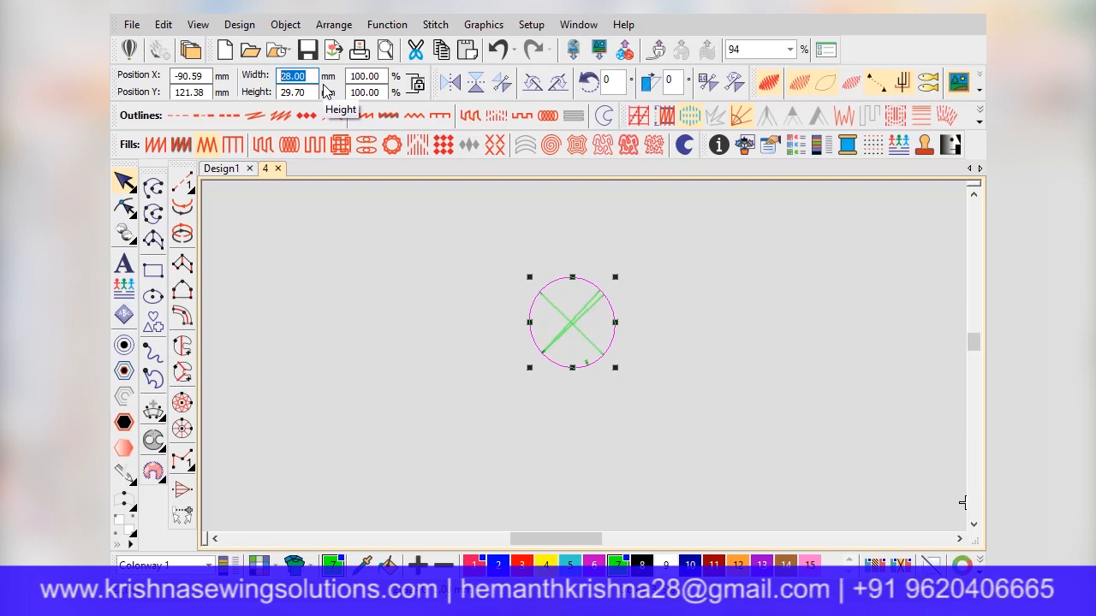
type("7")
key("Return")
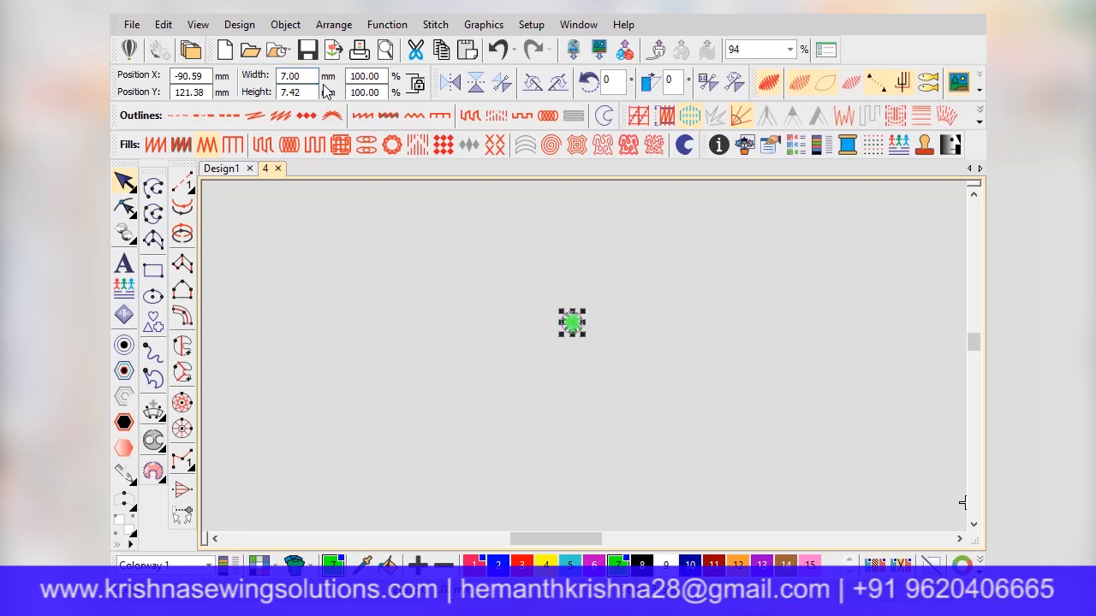
Place a copy of the star circle about 10 mm to the right of the original
scroll(586, 358, "up", 5)
scroll(540, 342, "up", 2)
scroll(541, 343, "down", 2)
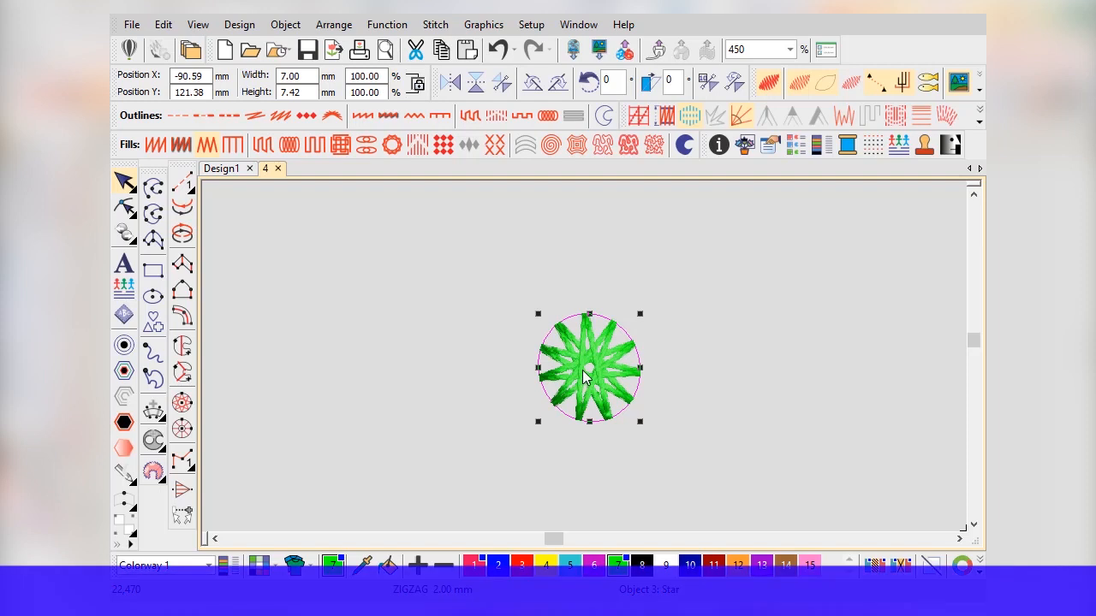
scroll(584, 377, "down", 4)
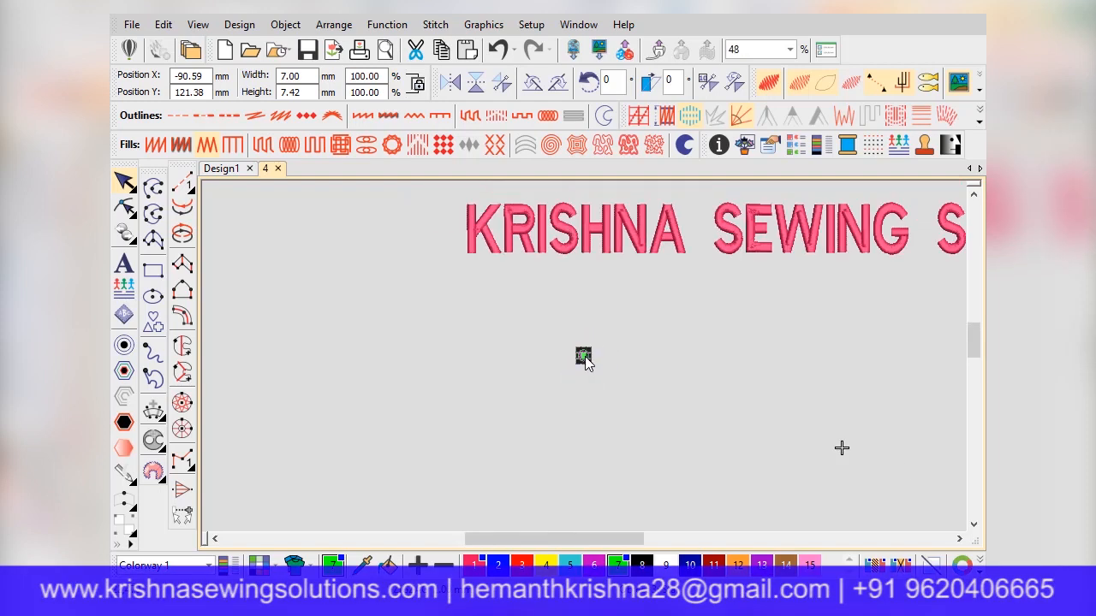
scroll(590, 355, "up", 1)
scroll(591, 361, "up", 2)
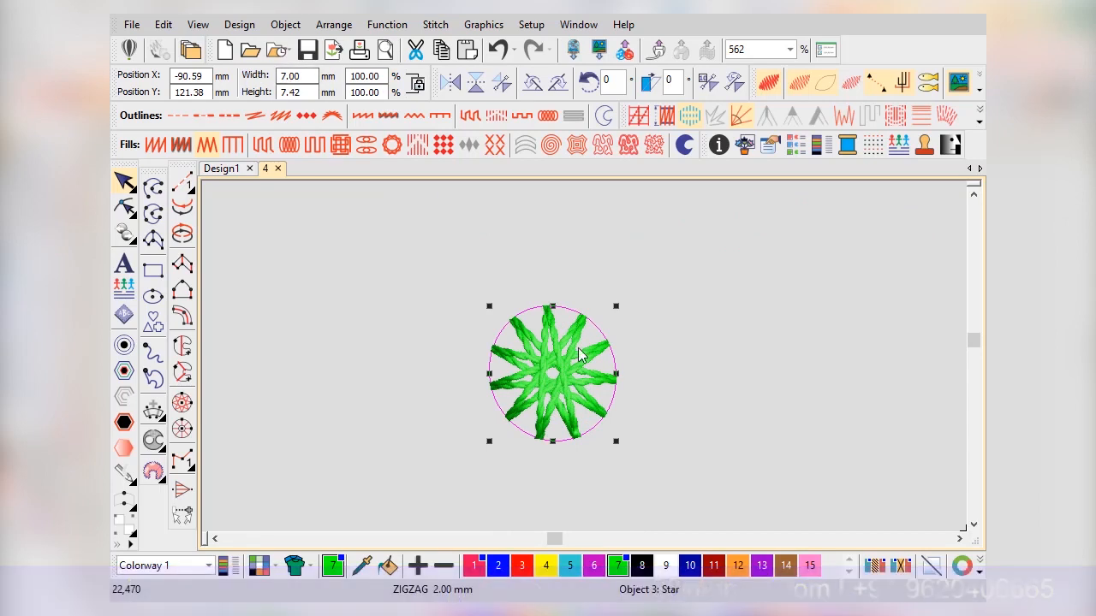
scroll(587, 363, "down", 2)
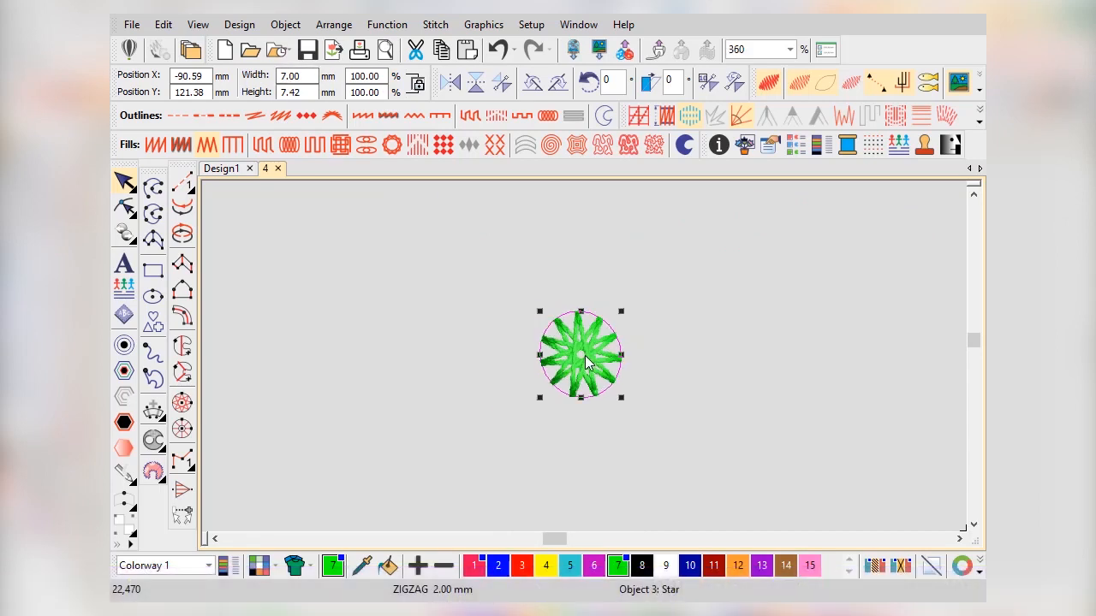
left_click_drag(587, 363, 702, 360)
Set the copied star's zigzag stitch spacing to 0.62 mm in its object properties
scroll(724, 356, "up", 1)
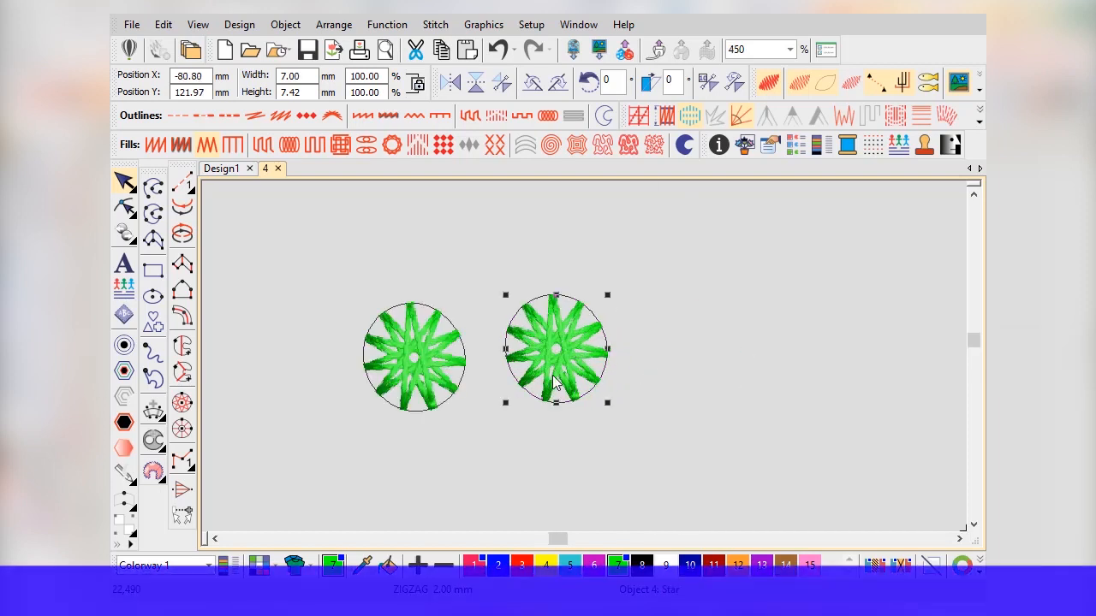
right_click(571, 345)
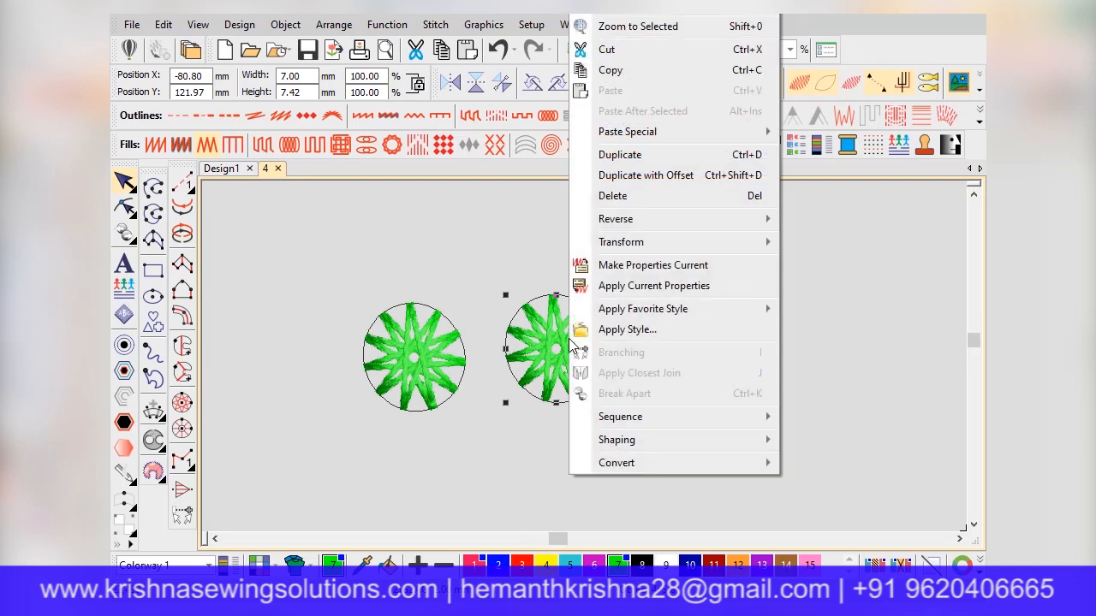
left_click(616, 15)
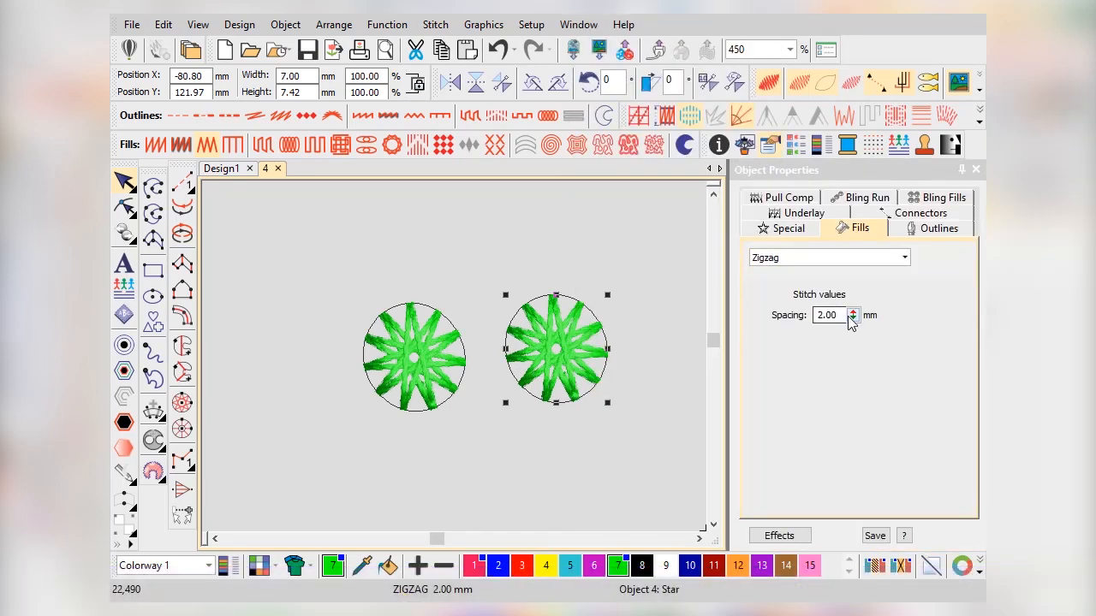
left_click_drag(855, 315, 772, 345)
left_click_drag(854, 316, 775, 343)
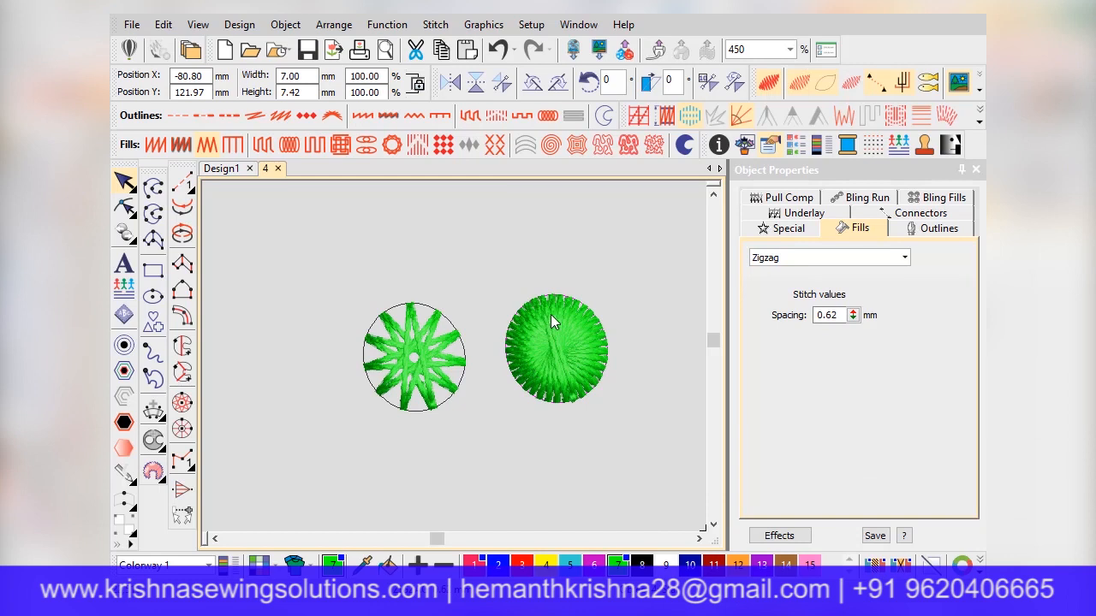
Copy the dense star circle to its right, scale the copy down to about 5.5 by 5.9 mm, and close the object properties
left_click(569, 370)
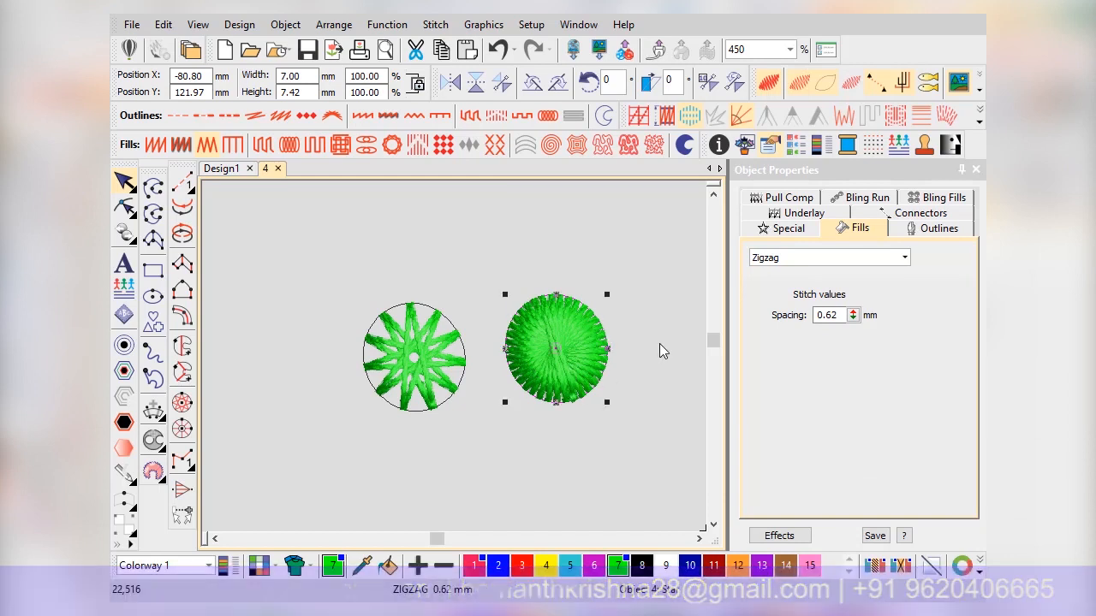
left_click_drag(563, 349, 687, 340)
left_click_drag(625, 406, 602, 369)
scroll(586, 347, "up", 2)
left_click_drag(473, 410, 468, 406)
scroll(454, 360, "down", 4)
left_click(502, 433)
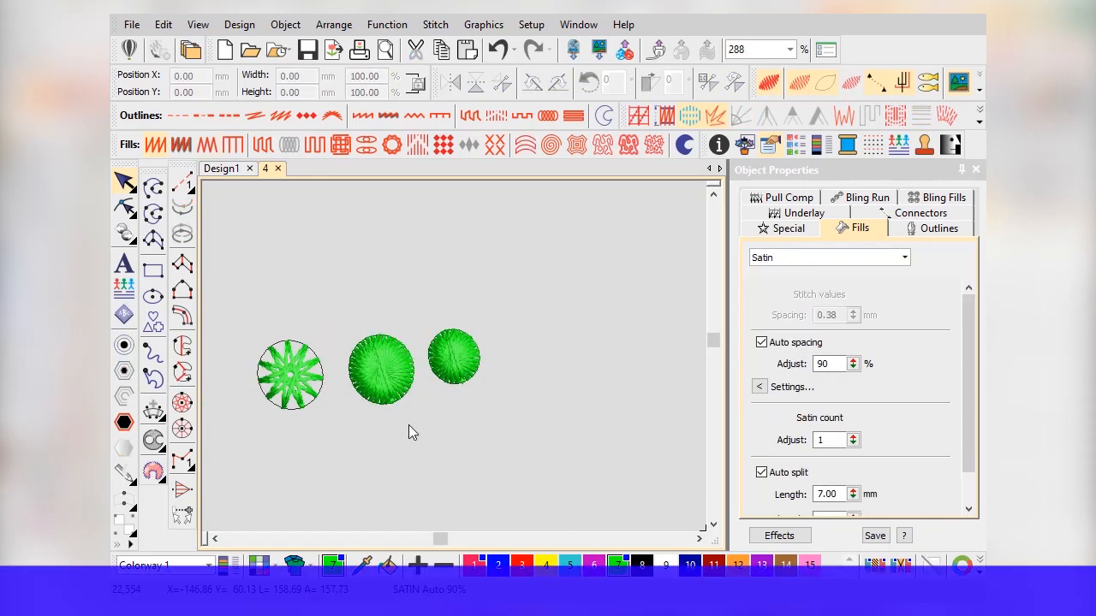
left_click(975, 169)
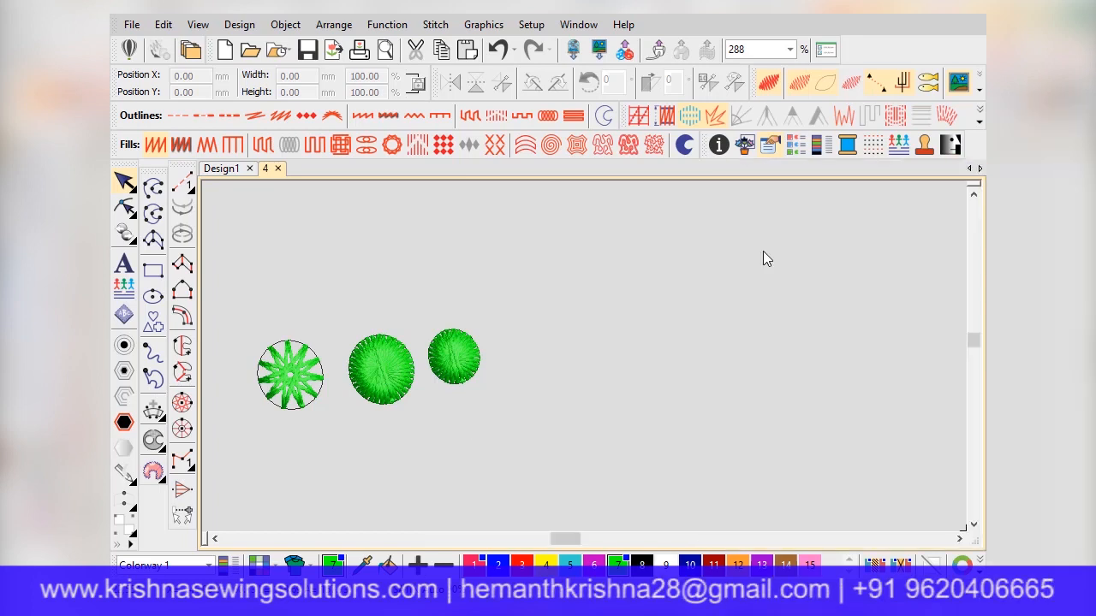
Copy the smallest star circle to its right and give the copy a satin fill
left_click(469, 364)
left_click_drag(460, 362, 534, 371)
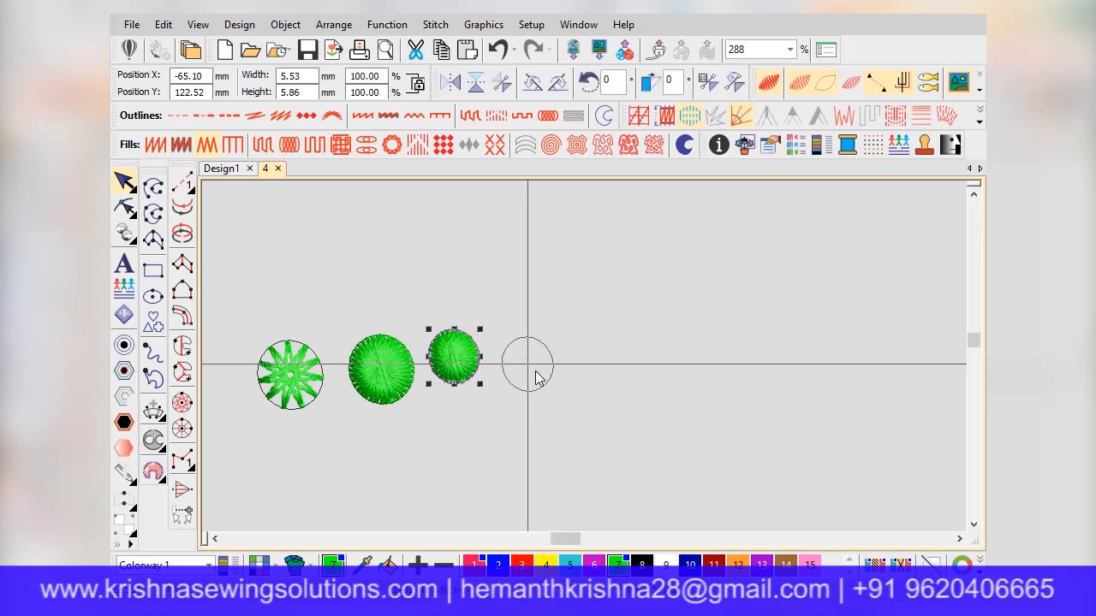
left_click(156, 146)
Reshape the satin circle, turning its stitch angle nearly horizontal and widening its outline to about 5.8 mm
scroll(527, 361, "up", 3)
left_click(122, 205)
left_click_drag(592, 333, 626, 420)
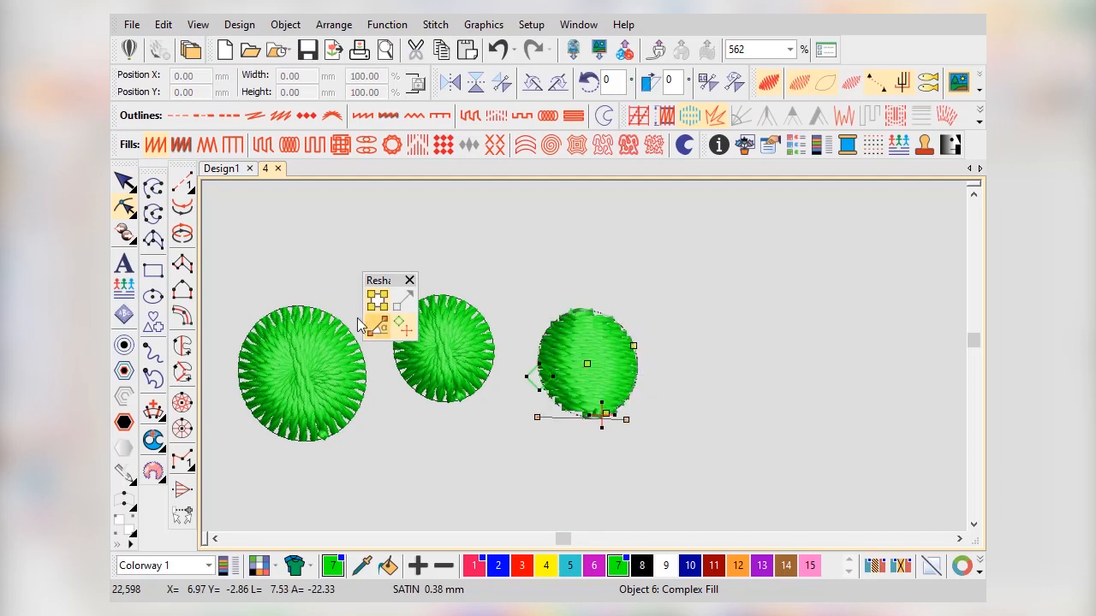
left_click(409, 280)
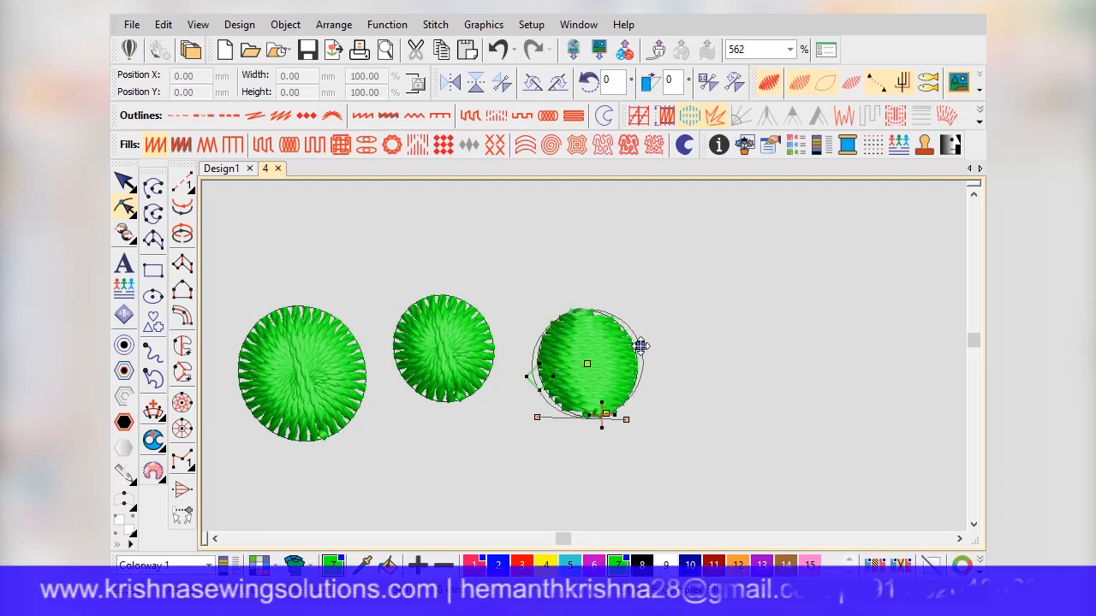
left_click(124, 180)
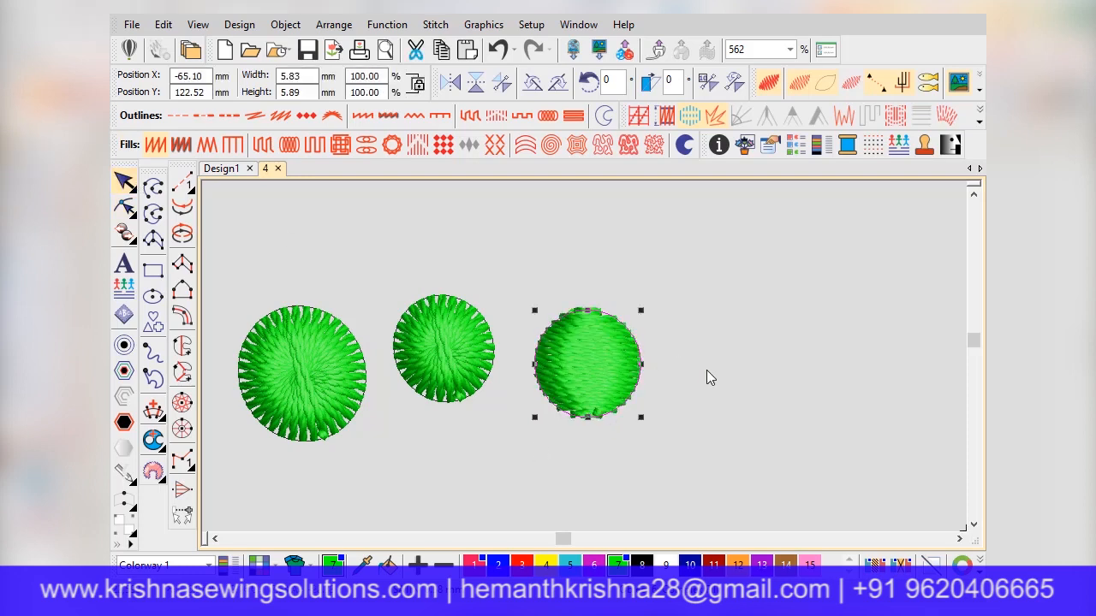
Try other fill types, including zigzag and tatami, on the fourth circle
left_click(181, 146)
left_click(206, 146)
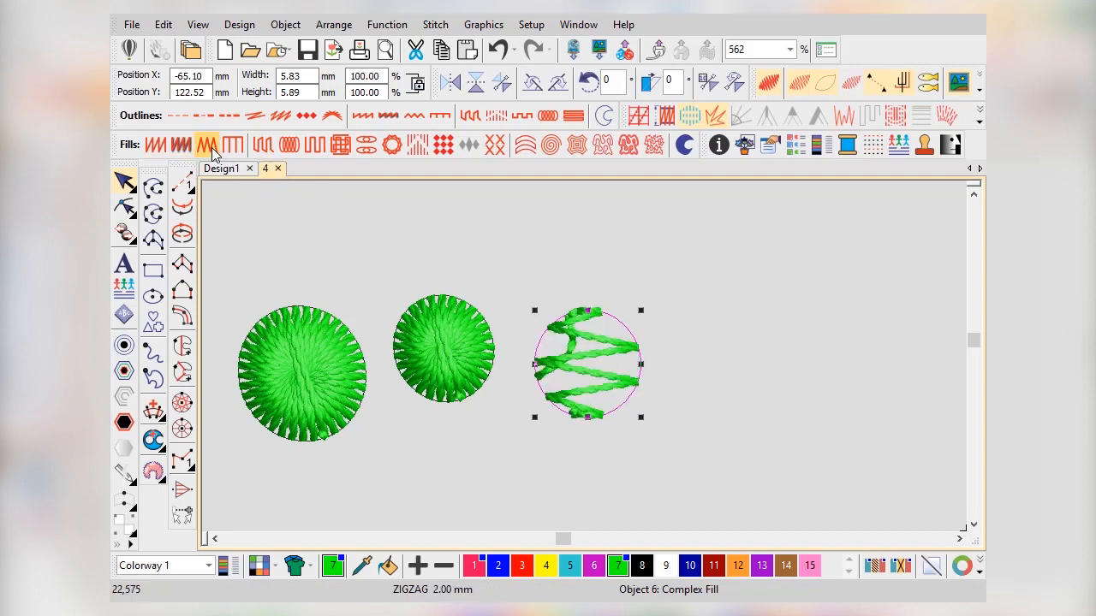
left_click(232, 145)
left_click(262, 146)
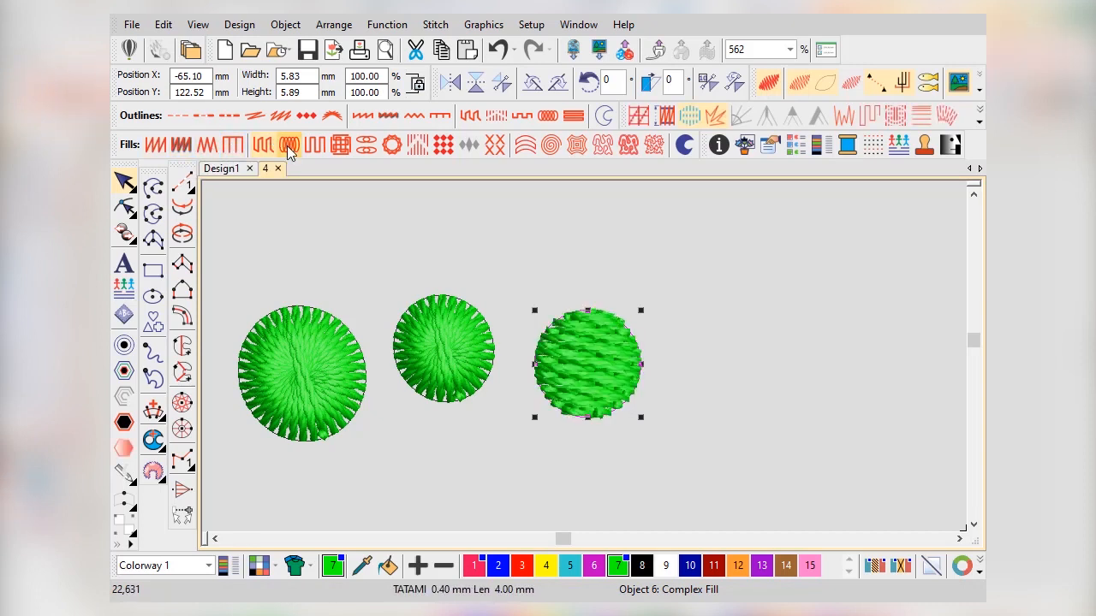
left_click(289, 145)
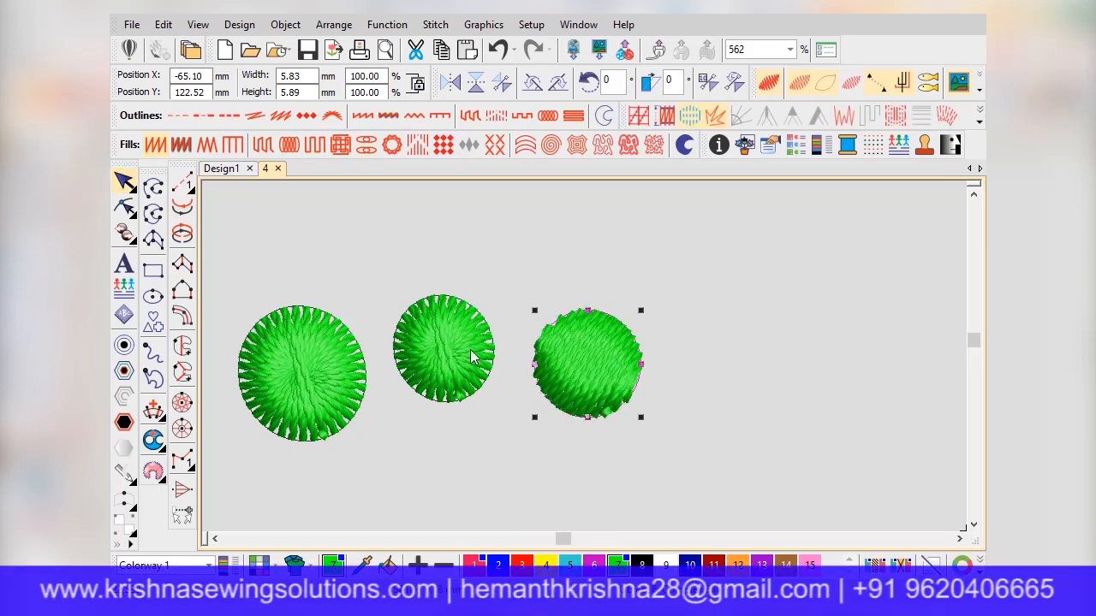
Set the satin circle's stitch angle to horizontal with Reshape and deselect the circle
left_click(124, 206)
left_click_drag(591, 323, 652, 417)
left_click(124, 182)
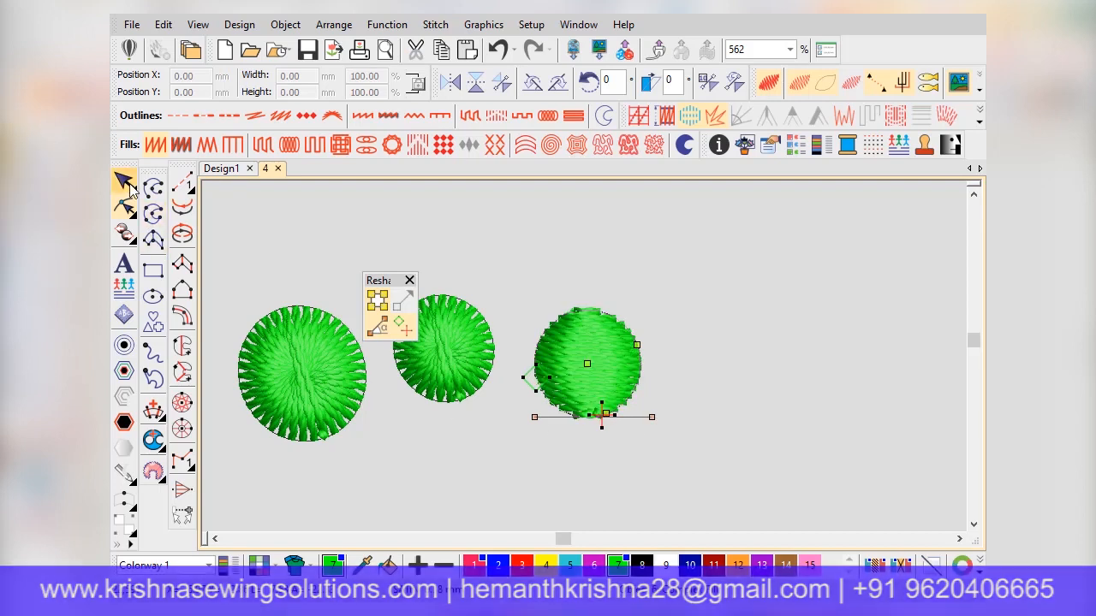
scroll(520, 363, "down", 5)
left_click(519, 464)
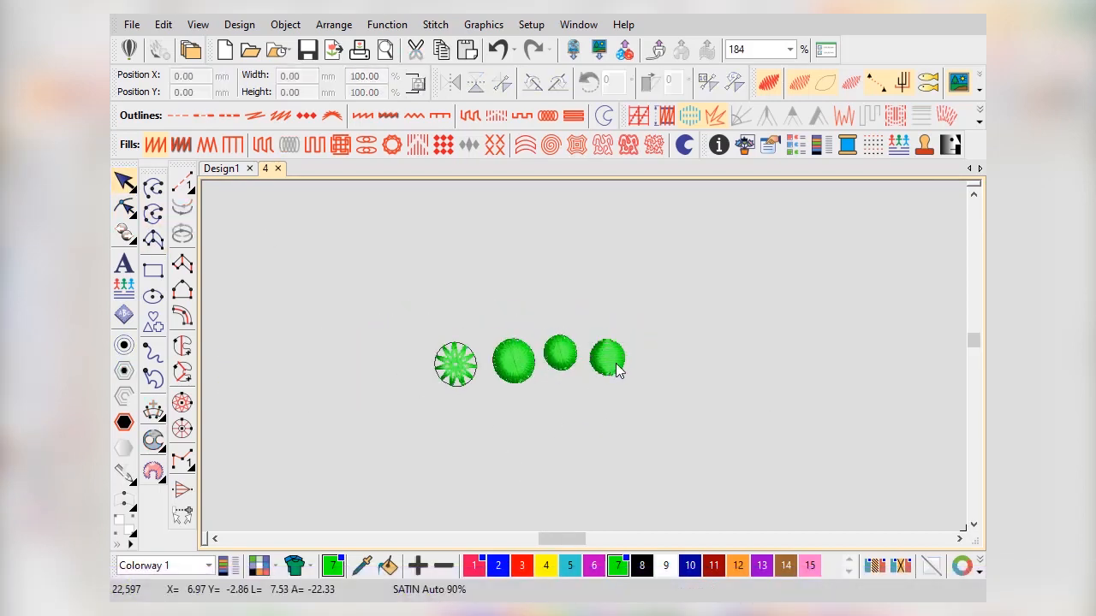
Digitize a satin ring about 11.2 mm in outer diameter with a smaller concentric hole, below the row of circles
scroll(501, 370, "up", 2)
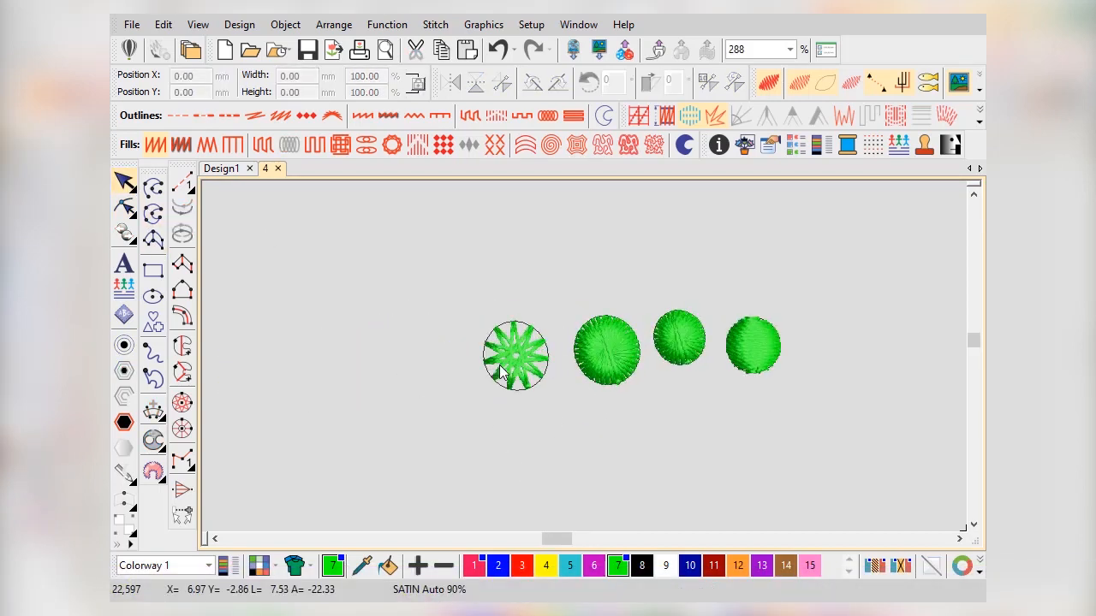
left_click(182, 430)
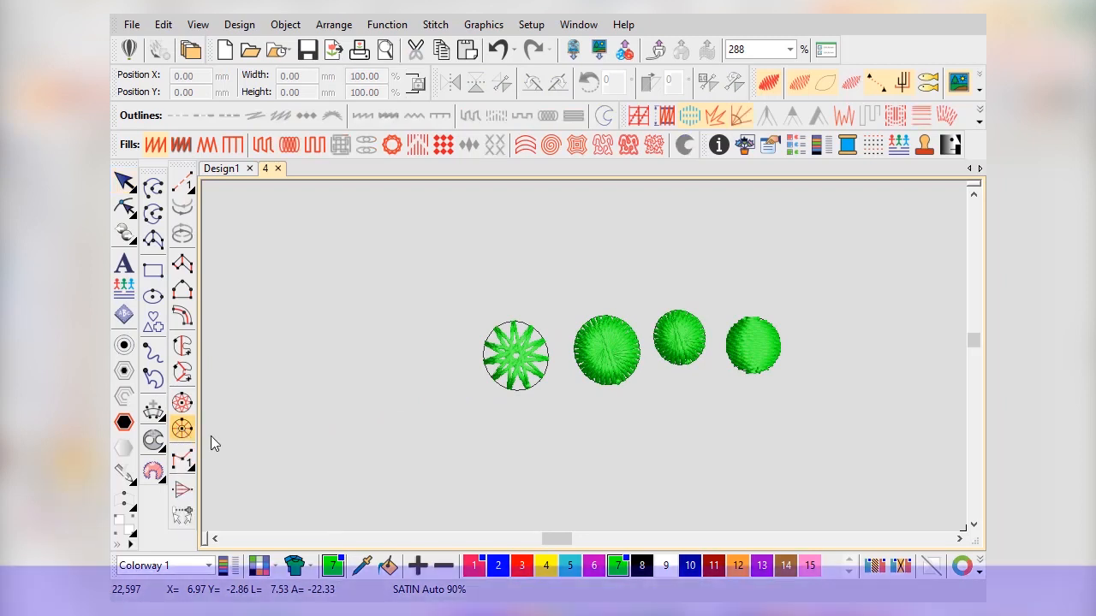
left_click(518, 470)
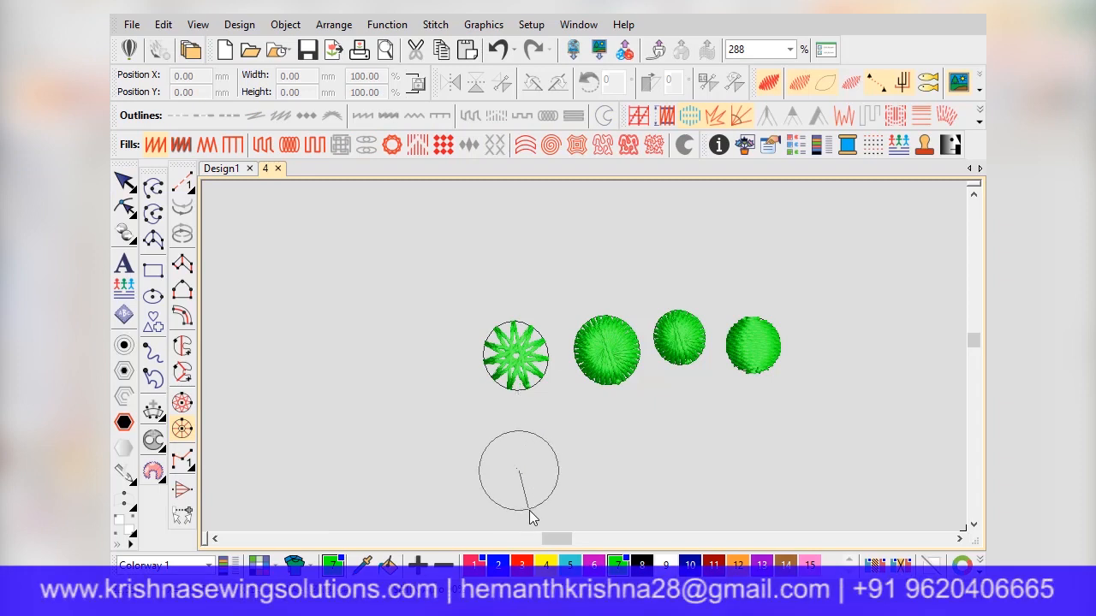
left_click(555, 443)
left_click(552, 445)
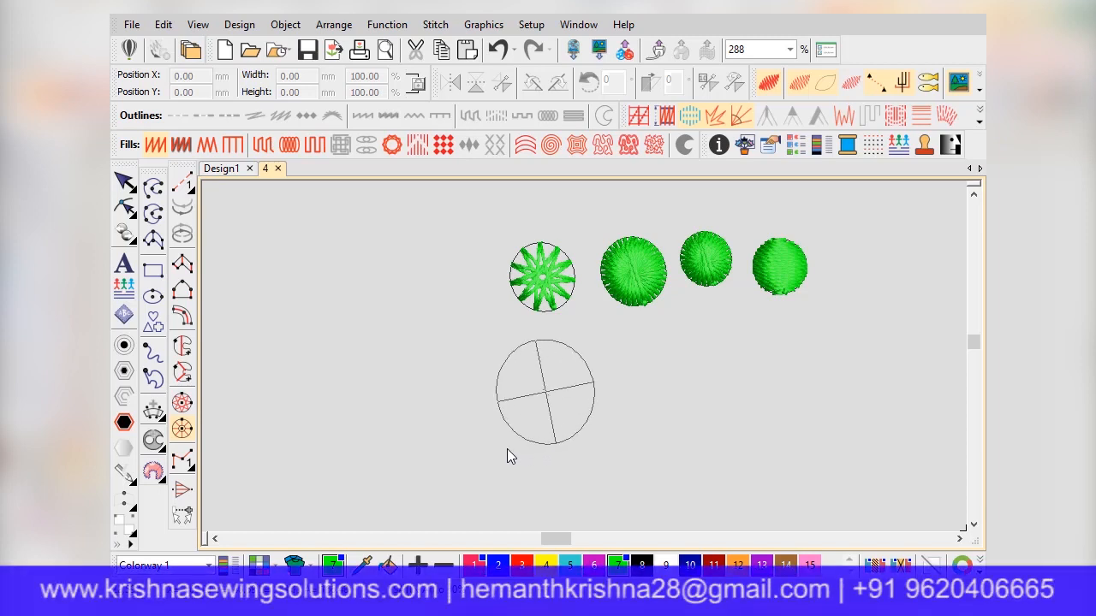
key("Return")
left_click(508, 449)
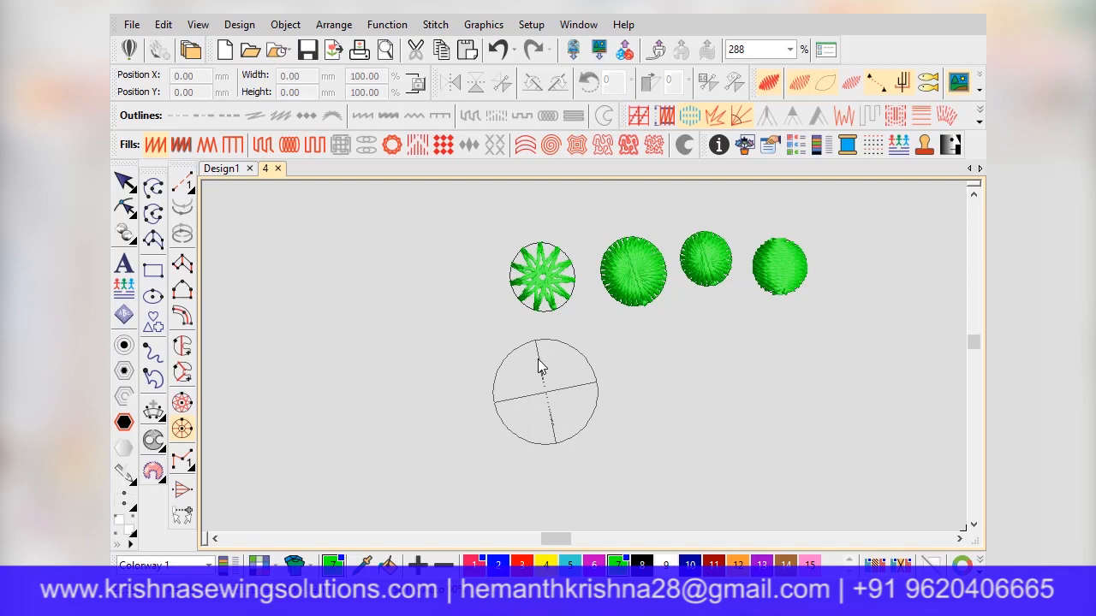
left_click(541, 367)
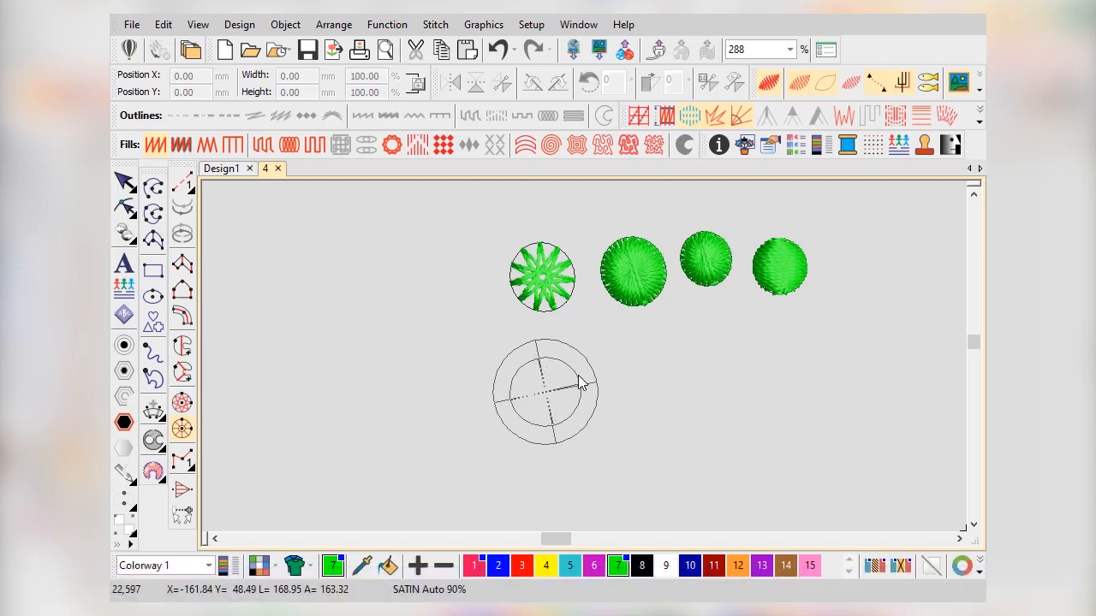
left_click(577, 375)
scroll(598, 405, "down", 1)
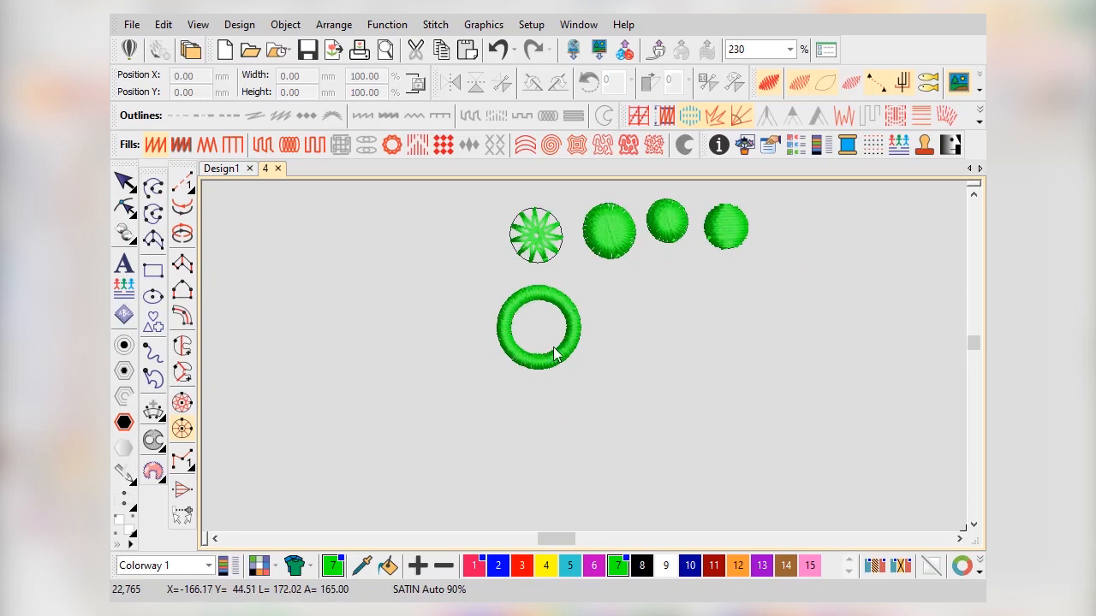
Select the ring and place a copy about 15.7 mm to its right
left_click(122, 179)
scroll(584, 356, "up", 3)
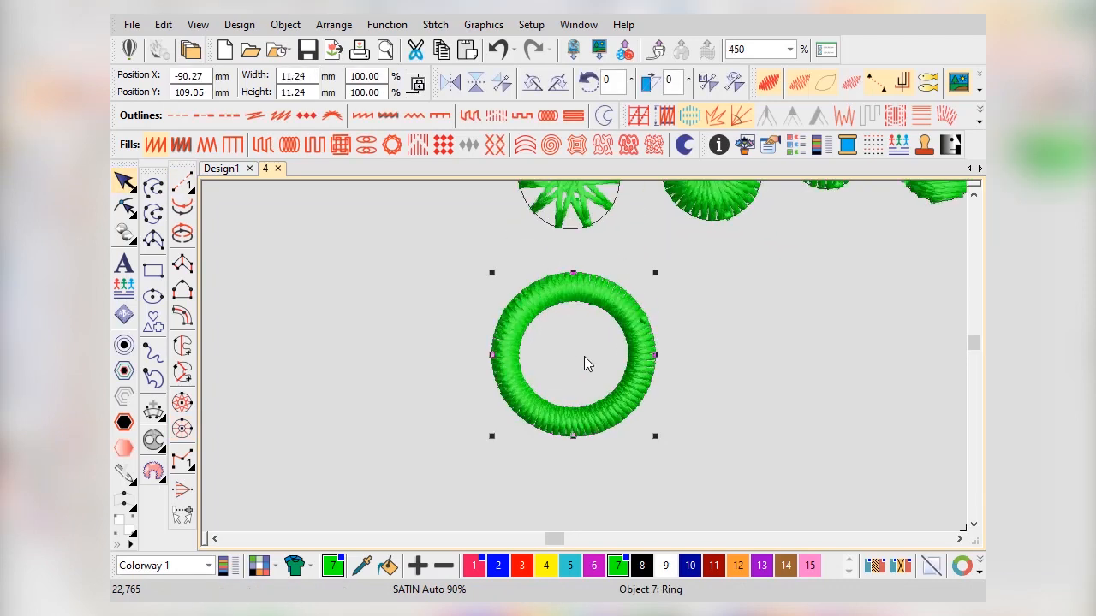
left_click_drag(644, 366, 871, 366)
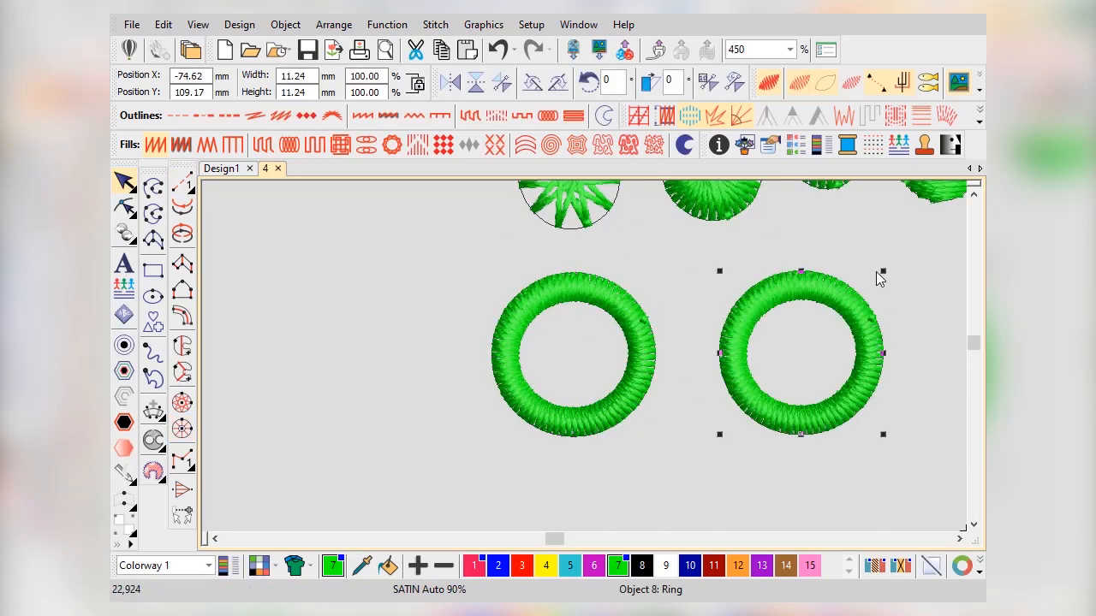
Resize the copied satin ring proportionally to about 10 mm in diameter
left_click_drag(883, 277, 836, 316)
scroll(836, 362, "down", 1)
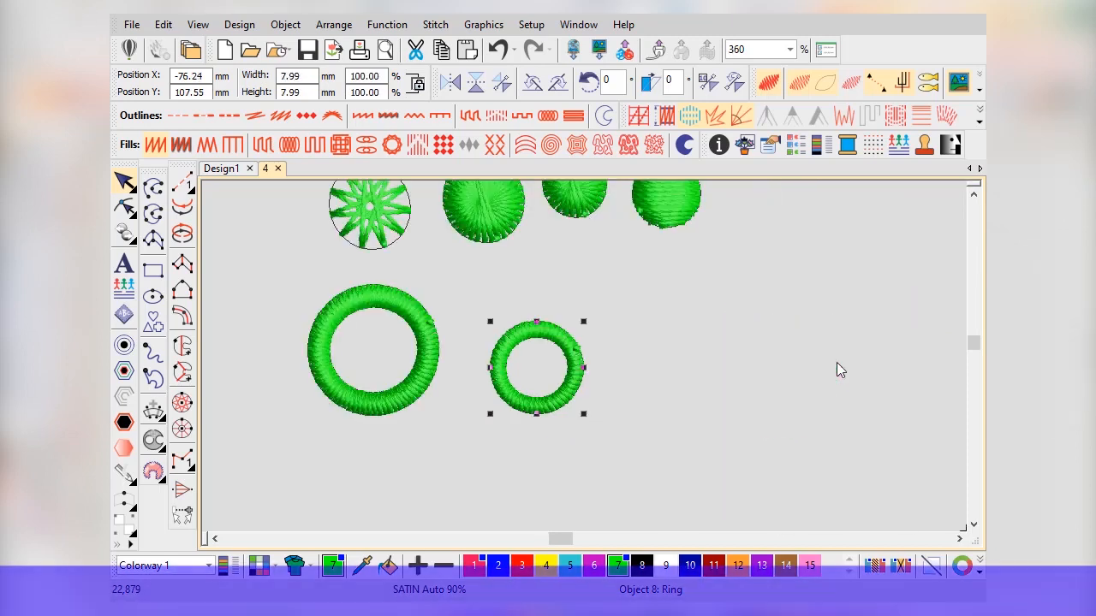
left_click_drag(586, 320, 606, 298)
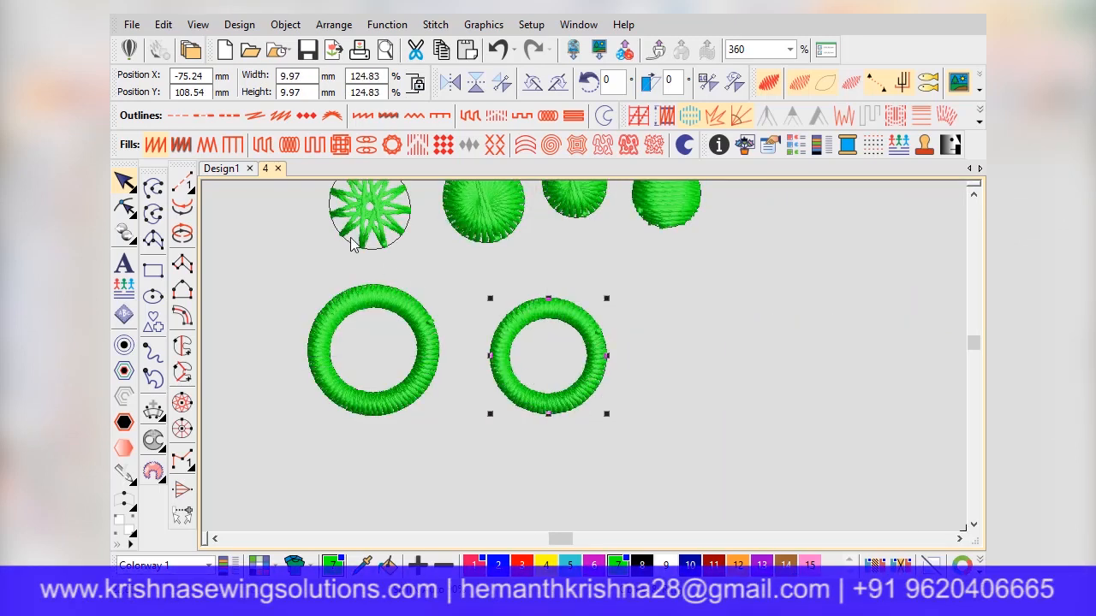
Change the copied ring's fill to String and compare it with the satin ring
left_click(391, 148)
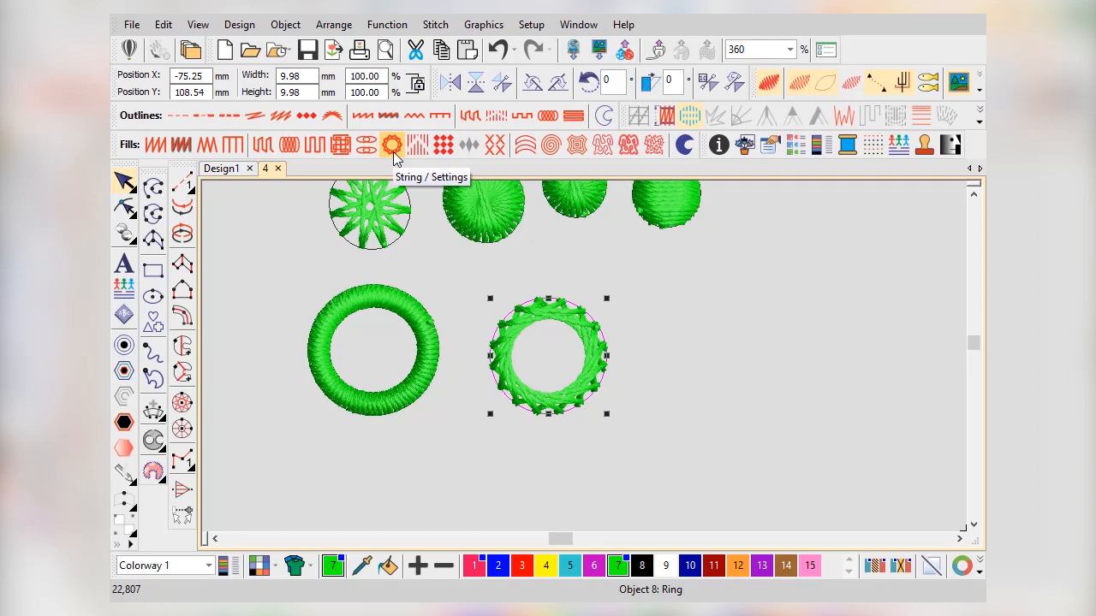
left_click(408, 318)
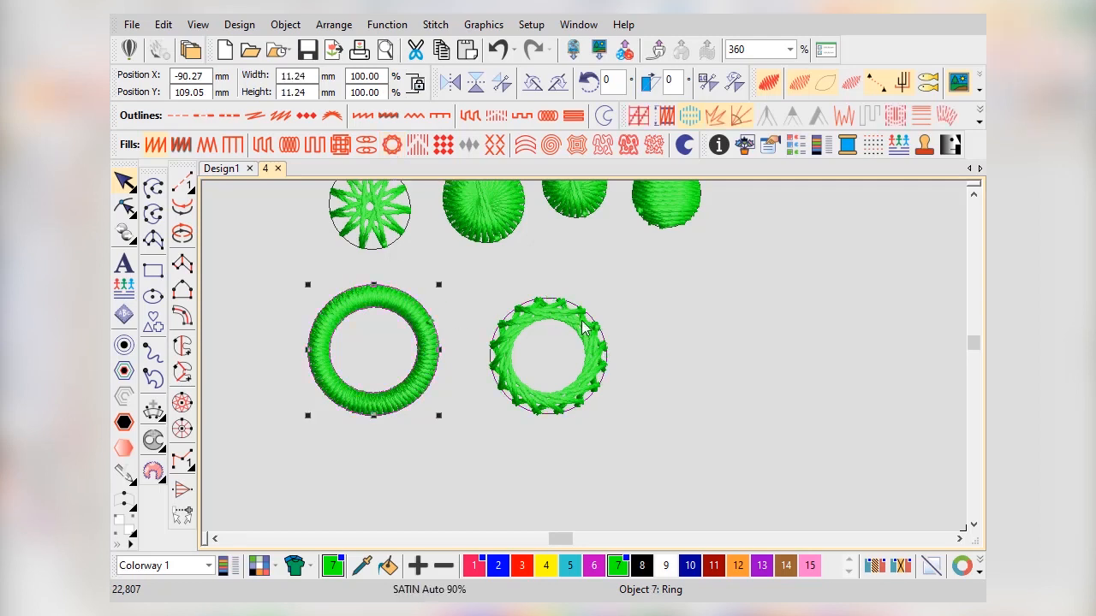
left_click(546, 312)
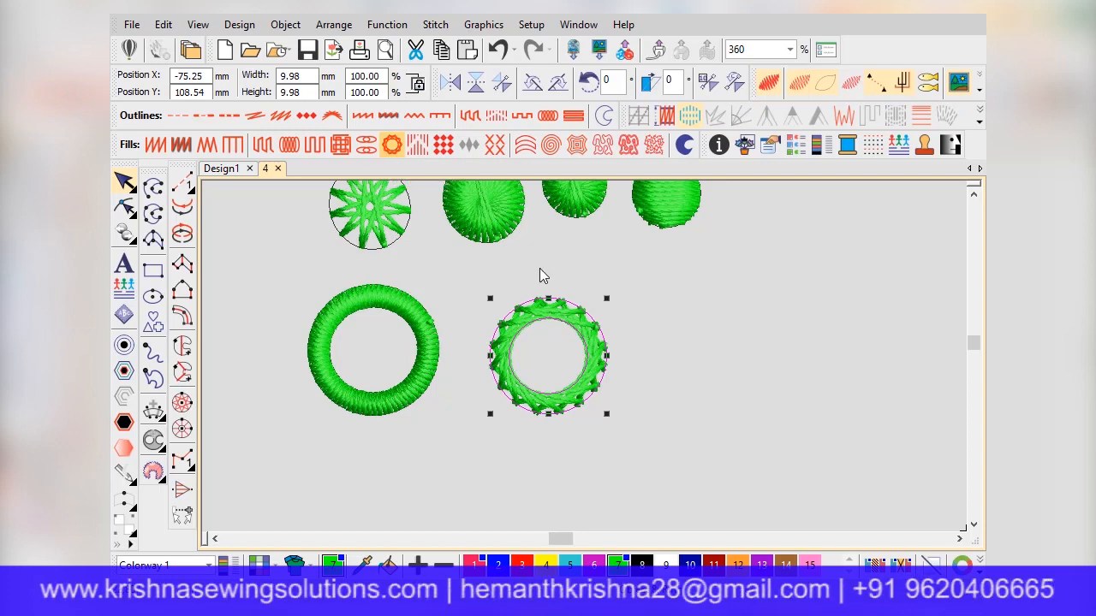
scroll(555, 343, "up", 2)
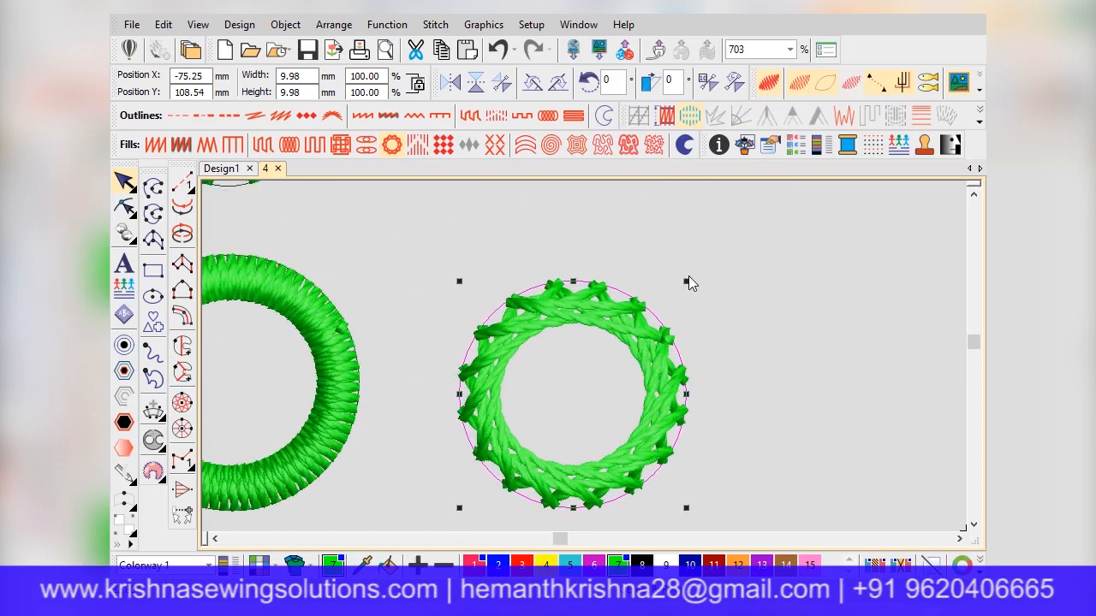
Enlarge the string-filled ring to about 13.8 mm in diameter and move it down about 5.7 mm
left_click_drag(684, 283, 729, 239)
scroll(632, 317, "down", 3)
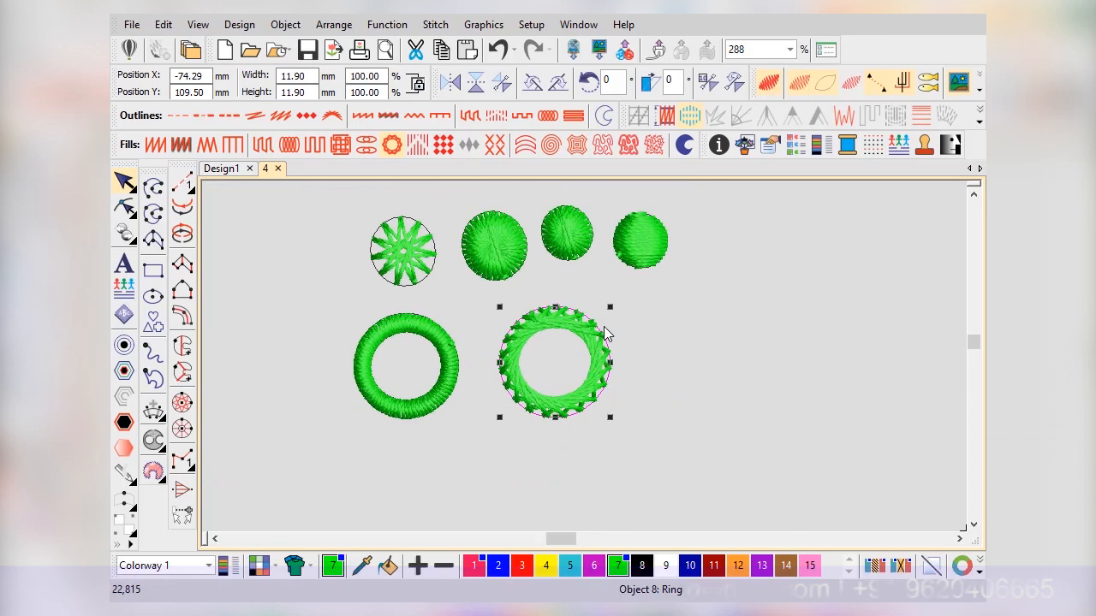
left_click_drag(610, 306, 651, 288)
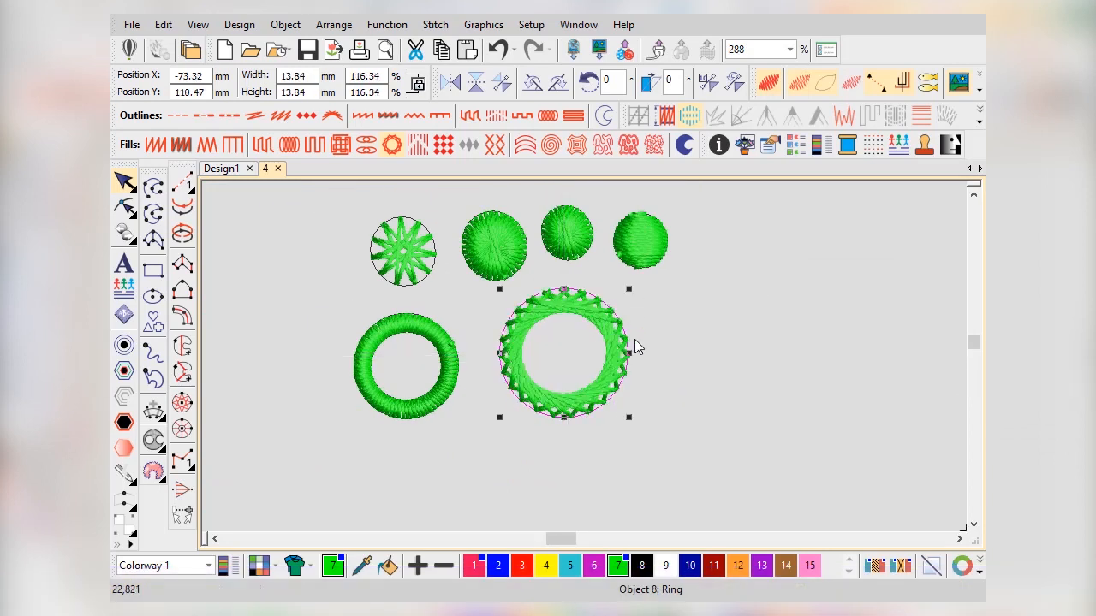
left_click_drag(610, 364, 611, 418)
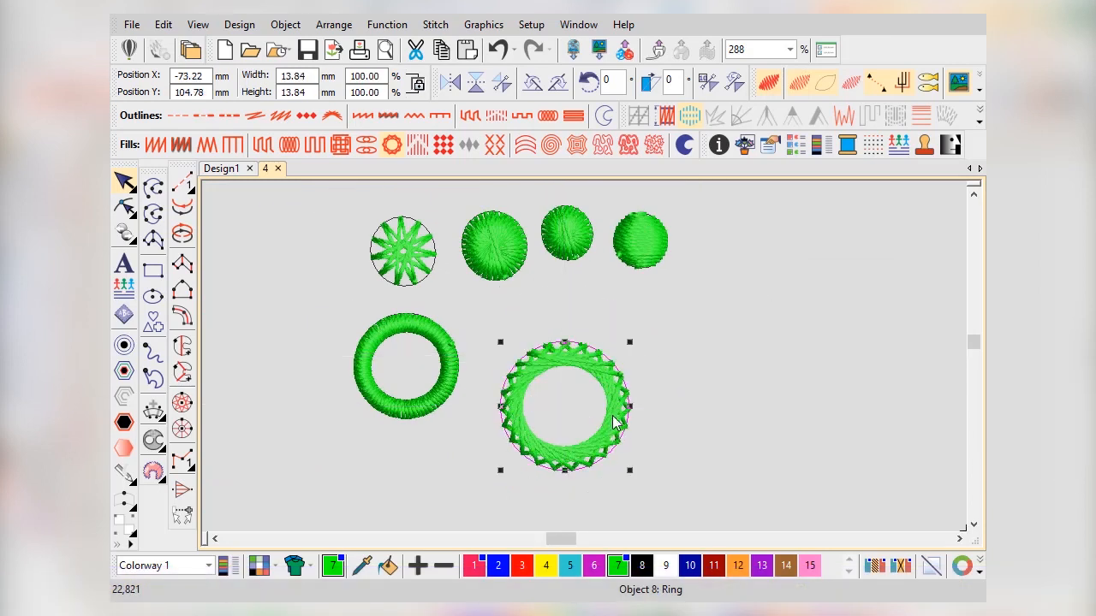
Set the string fill's stitch spacing to 0.90 mm in the ring's object properties
right_click(613, 433)
left_click(715, 7)
left_click(837, 319)
left_click(863, 321)
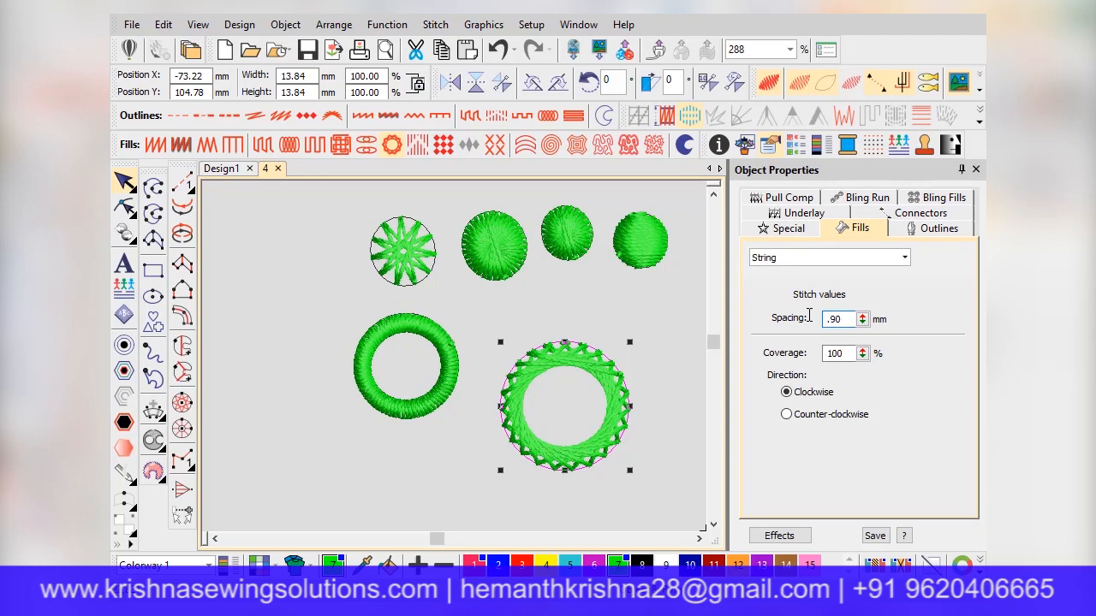
key("Return")
scroll(582, 429, "up", 4)
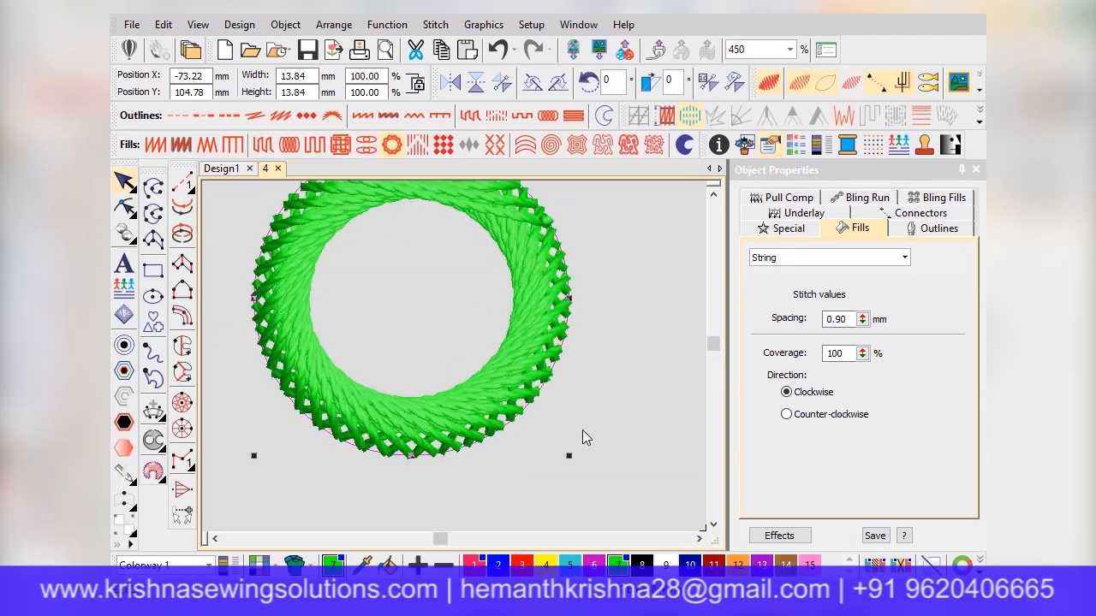
scroll(582, 430, "down", 3)
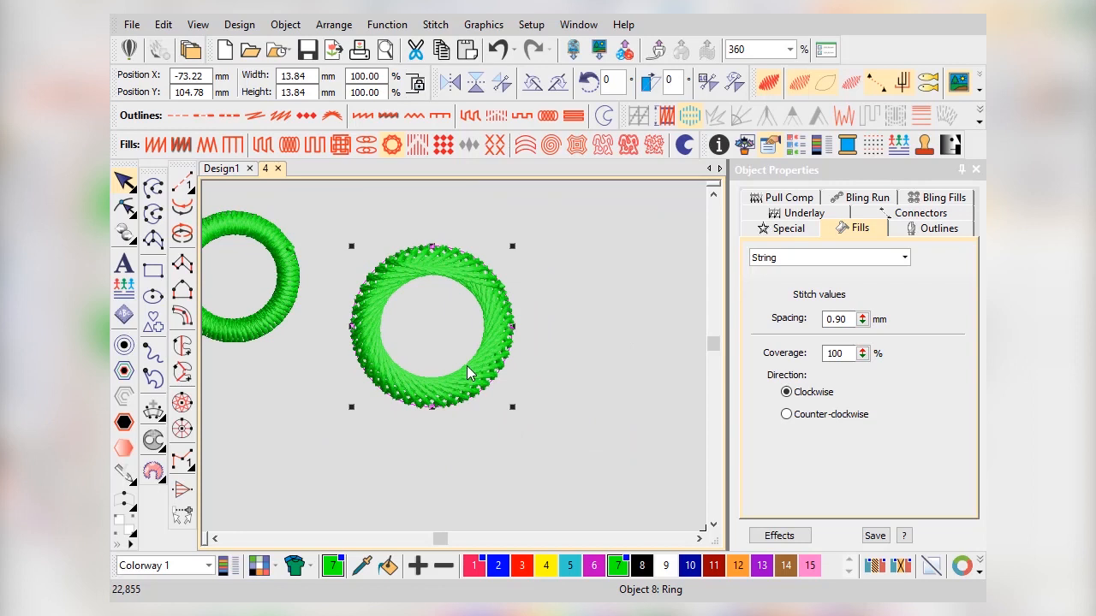
Collapse Object Properties and move the string-filled ring about 26 mm to the right and 5 mm up
left_click(623, 328)
left_click(961, 169)
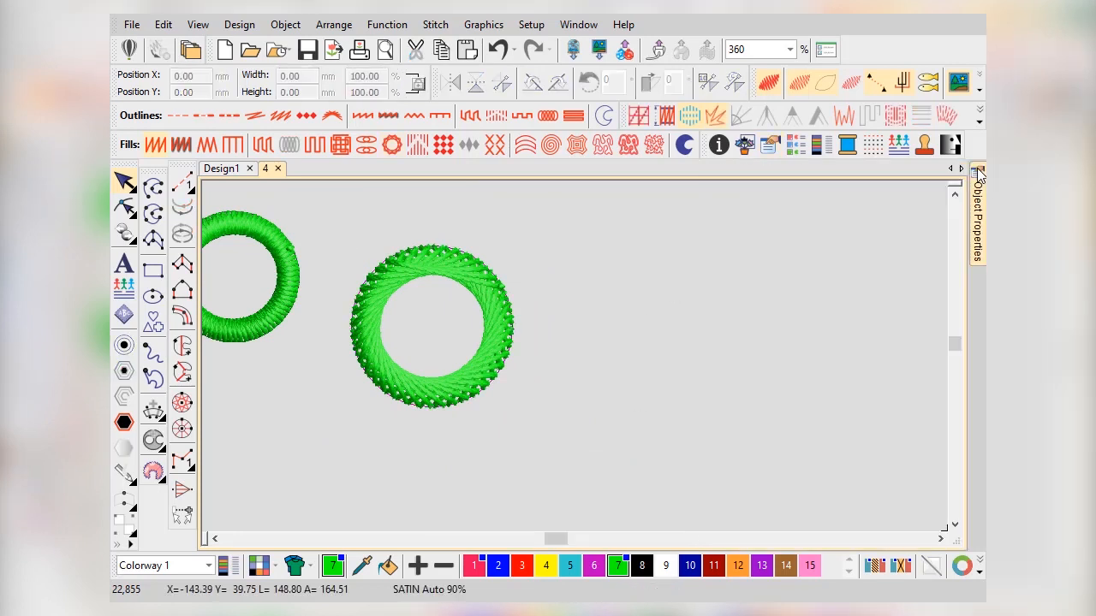
key("0")
left_click(580, 396)
left_click_drag(605, 373, 761, 347)
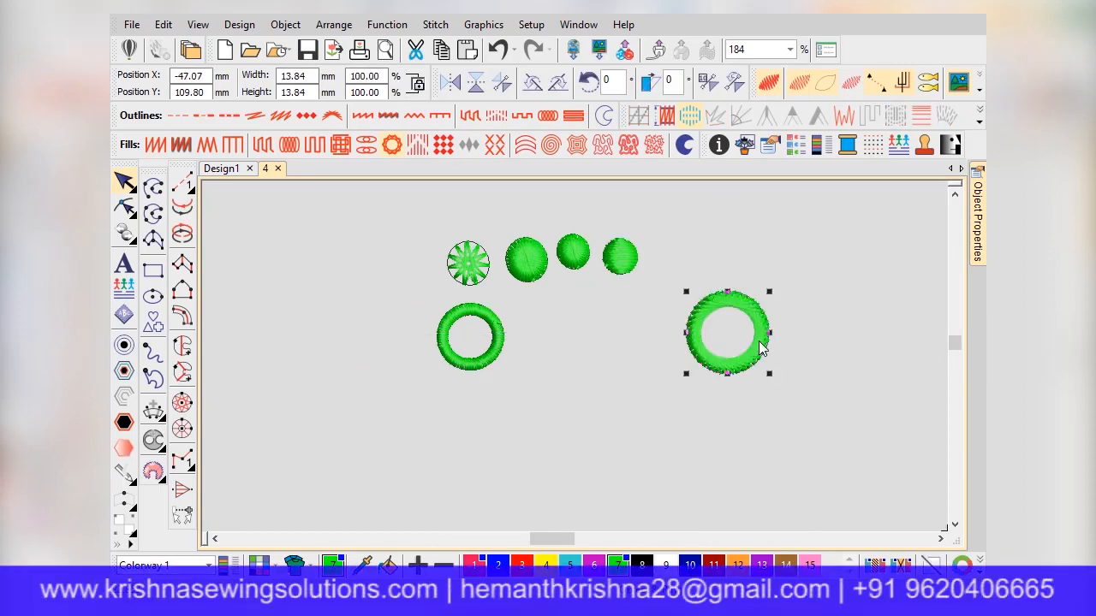
Place the fourth circle below the string-filled ring at about 14.8 by 15 mm and give it a String outline
left_click(617, 264)
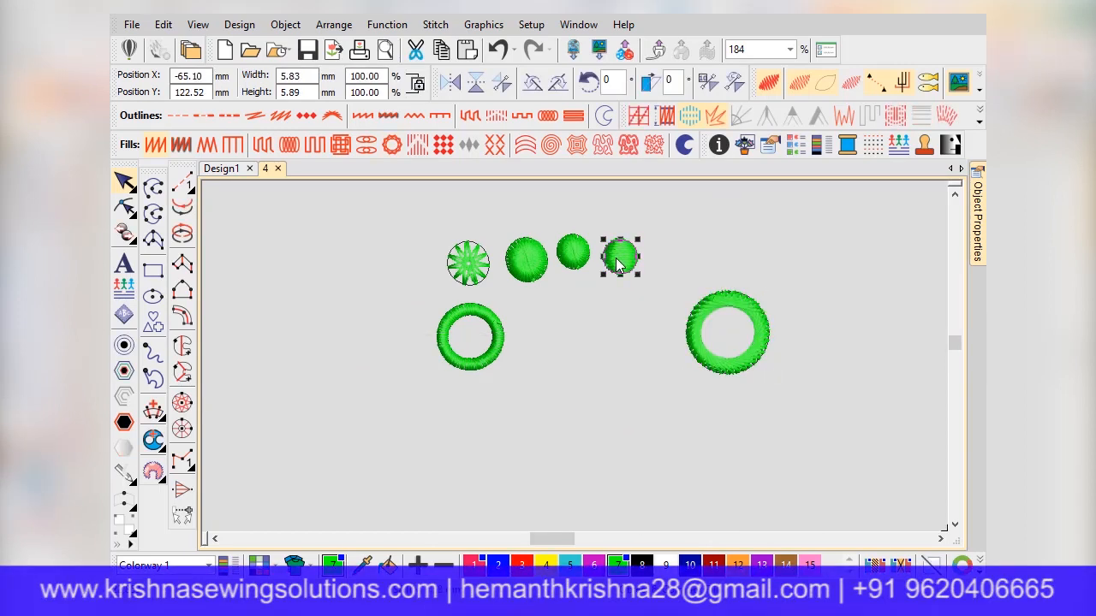
left_click_drag(622, 250, 718, 406)
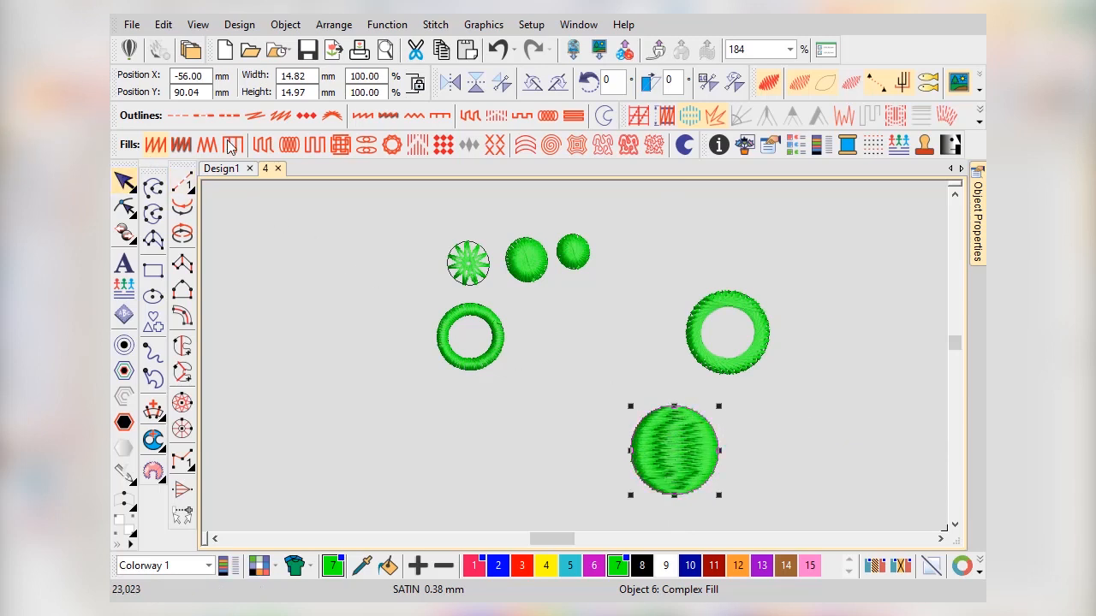
left_click(337, 117)
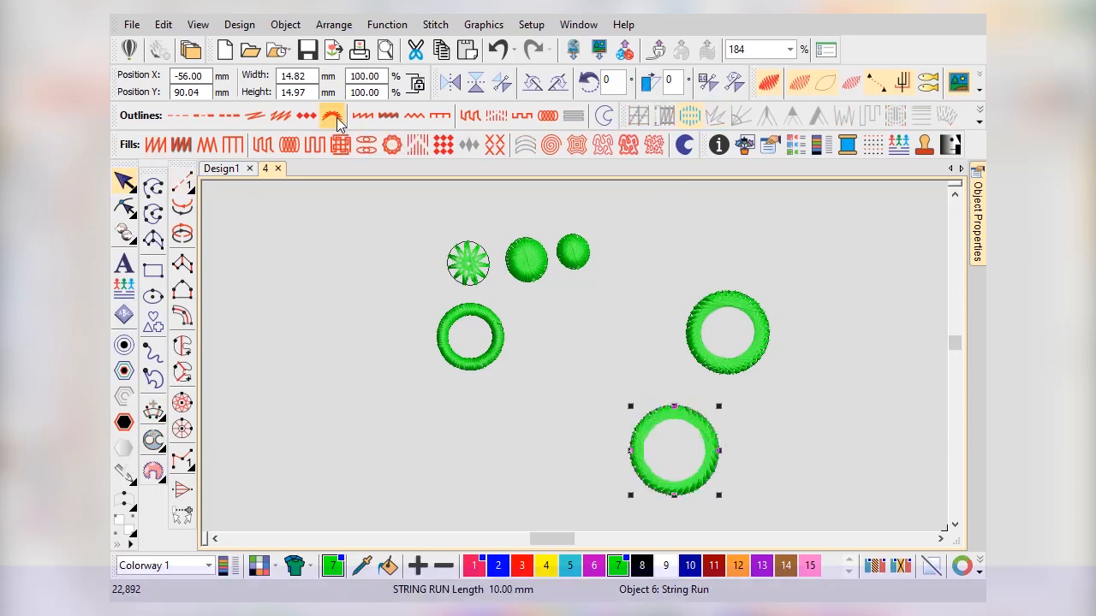
scroll(581, 369, "up", 5)
scroll(581, 369, "down", 3)
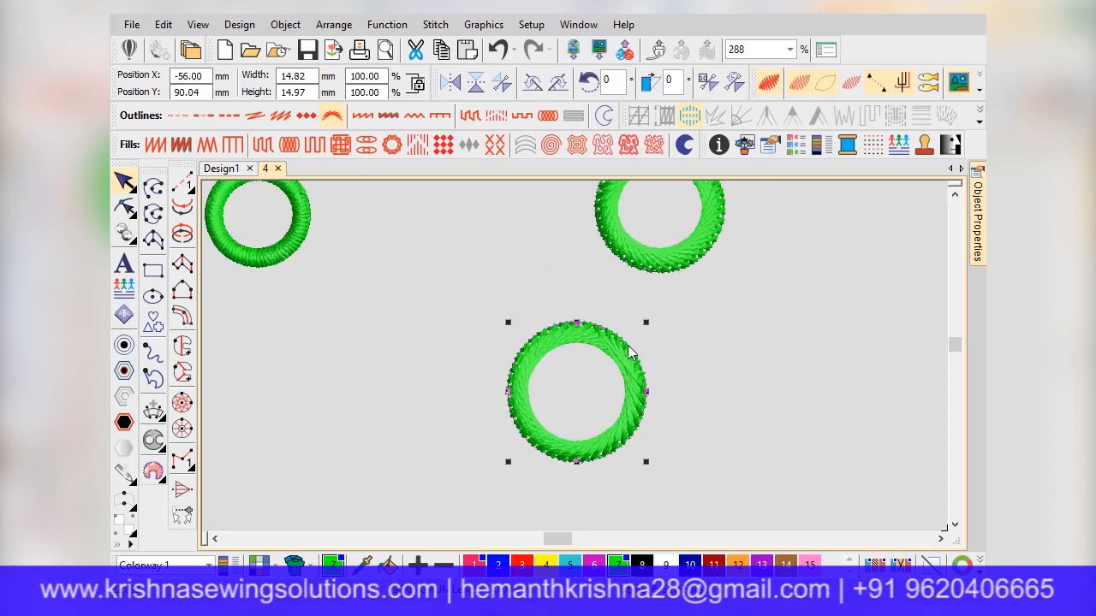
scroll(629, 388, "up", 3)
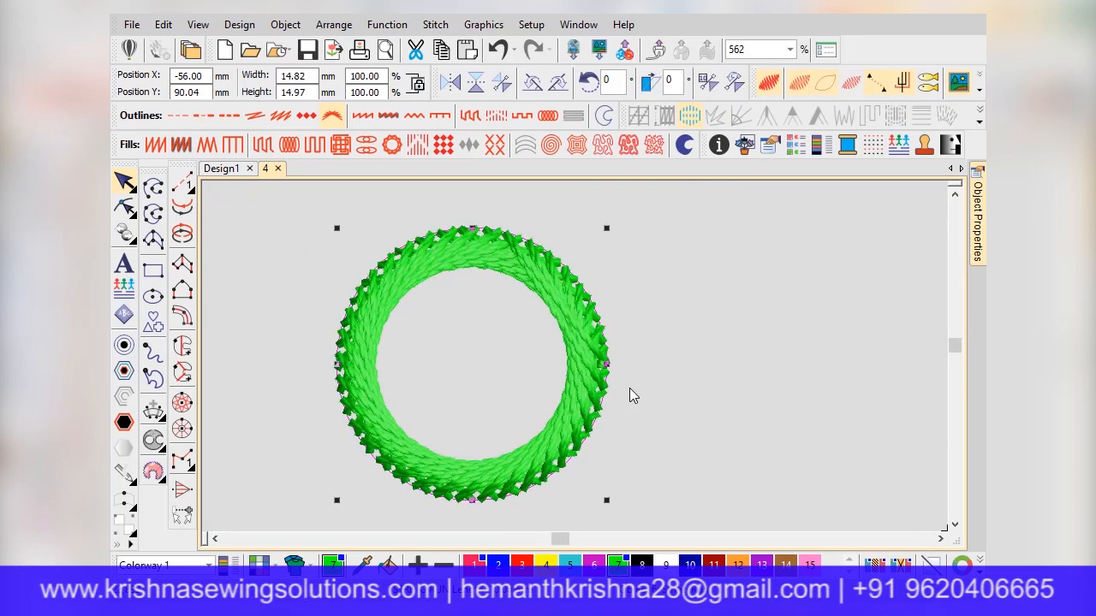
scroll(629, 388, "down", 4)
scroll(629, 388, "up", 5)
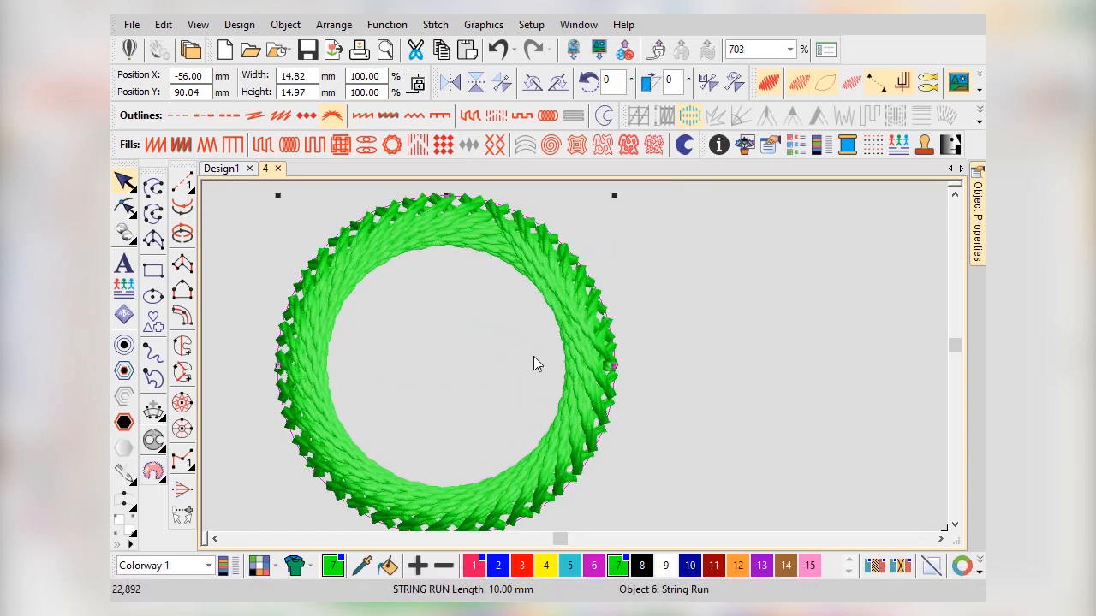
scroll(600, 364, "down", 4)
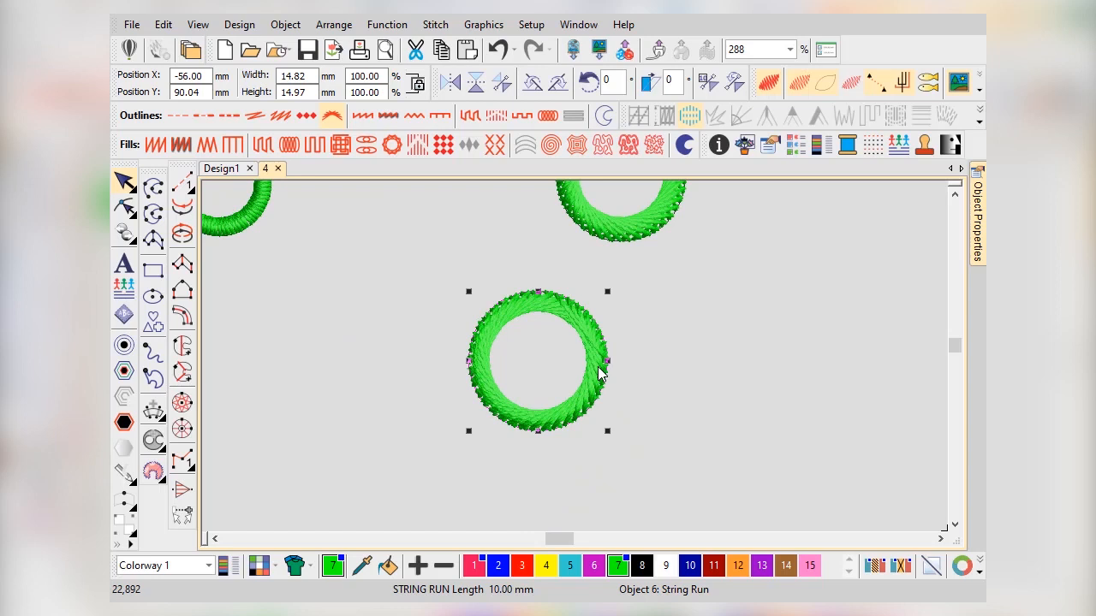
Try a chord length of 7.60 mm on the circle's String outline
right_click(599, 372)
left_click(658, 10)
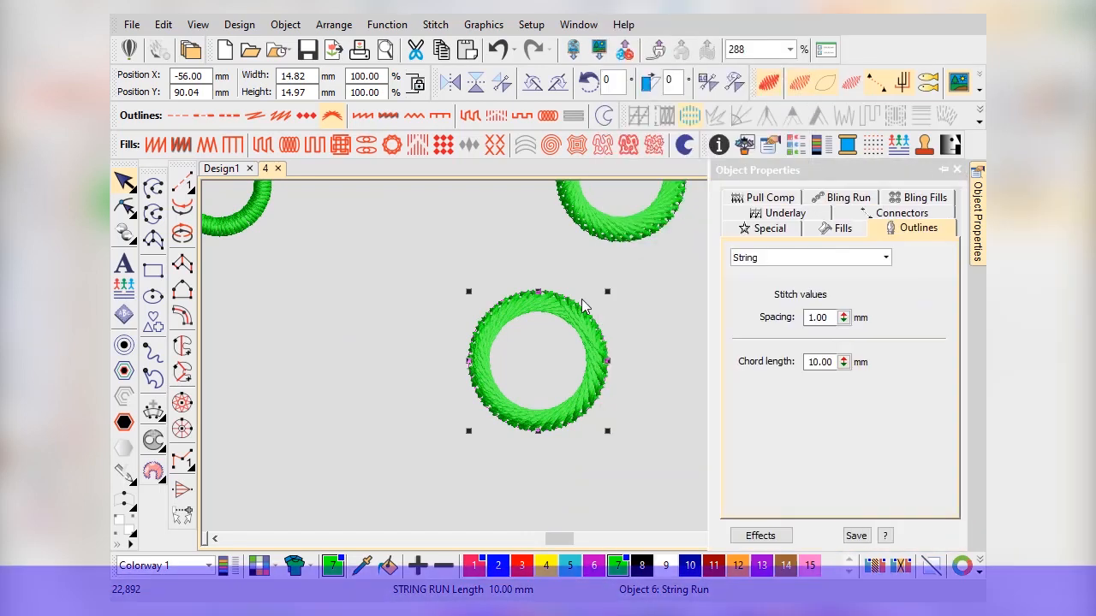
left_click(843, 363)
left_click_drag(760, 367, 760, 393)
left_click_drag(843, 363, 756, 373)
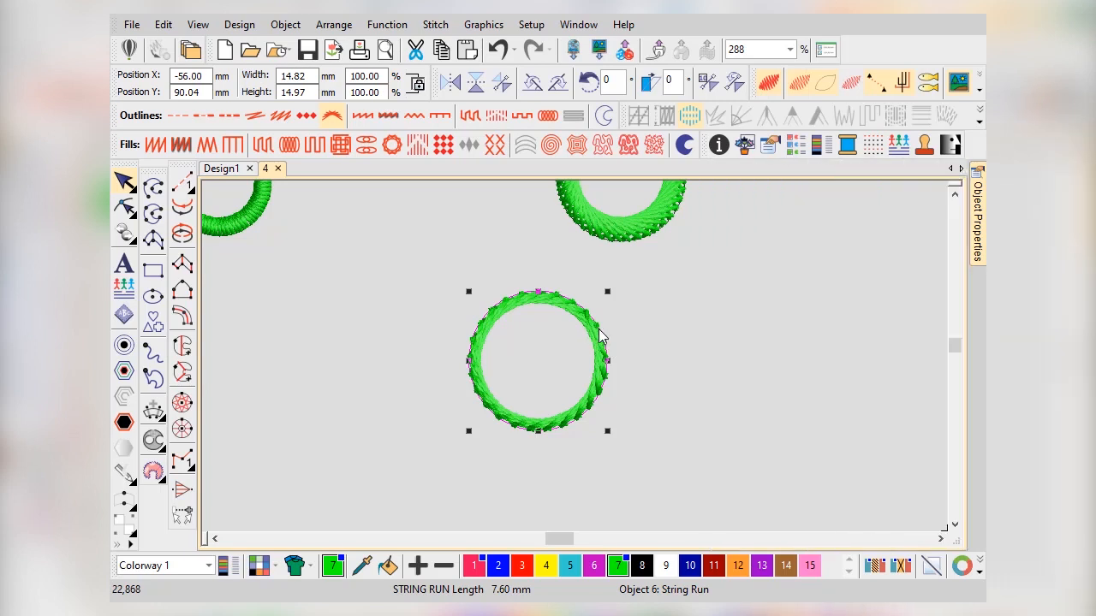
Set the String outline's chord length to 12.00 mm, then deselect the circle and close Object Properties
mouse_move(982, 236)
left_click_drag(843, 363, 750, 359)
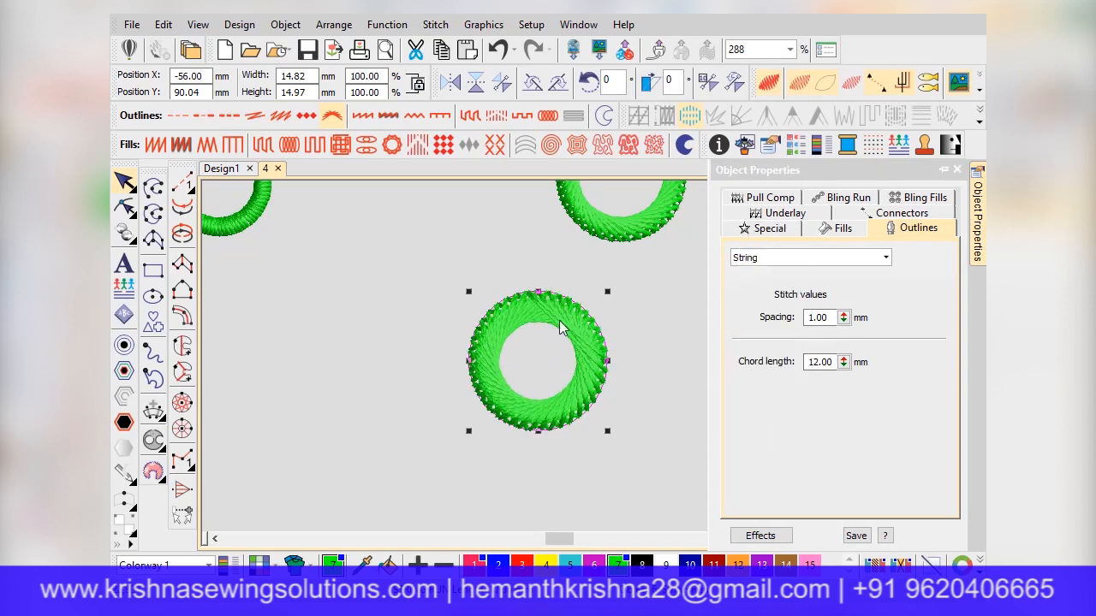
left_click(575, 485)
scroll(574, 357, "down", 4)
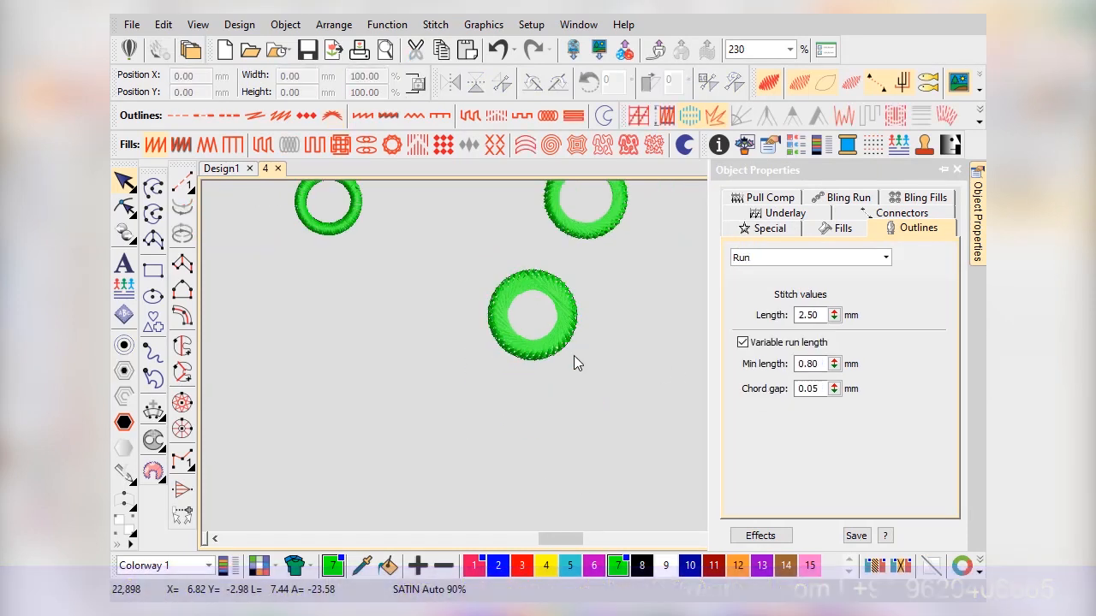
left_click(957, 168)
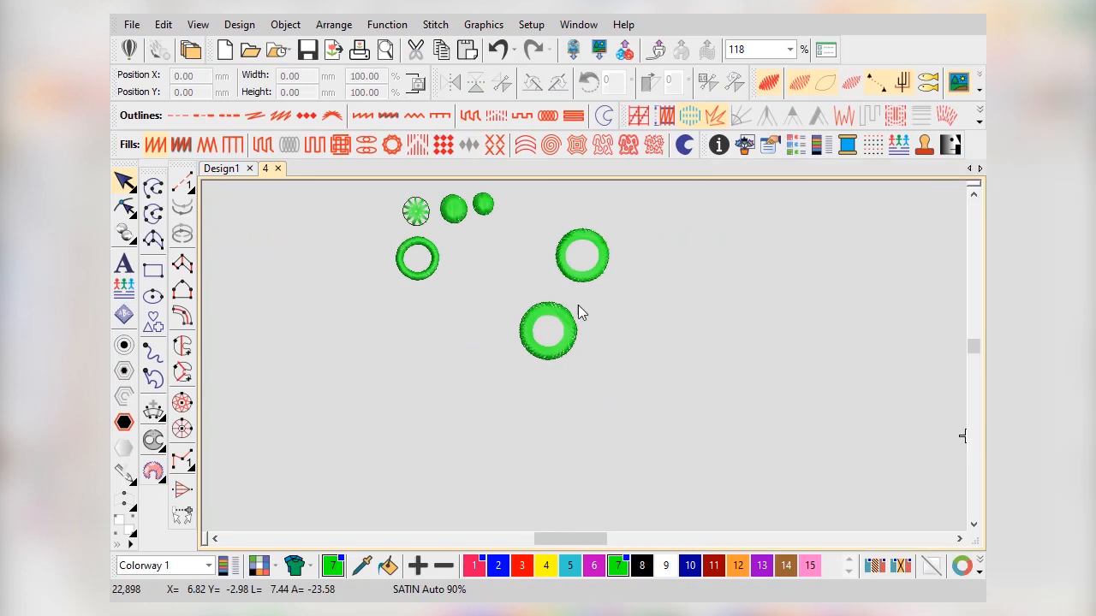
scroll(585, 366, "up", 3)
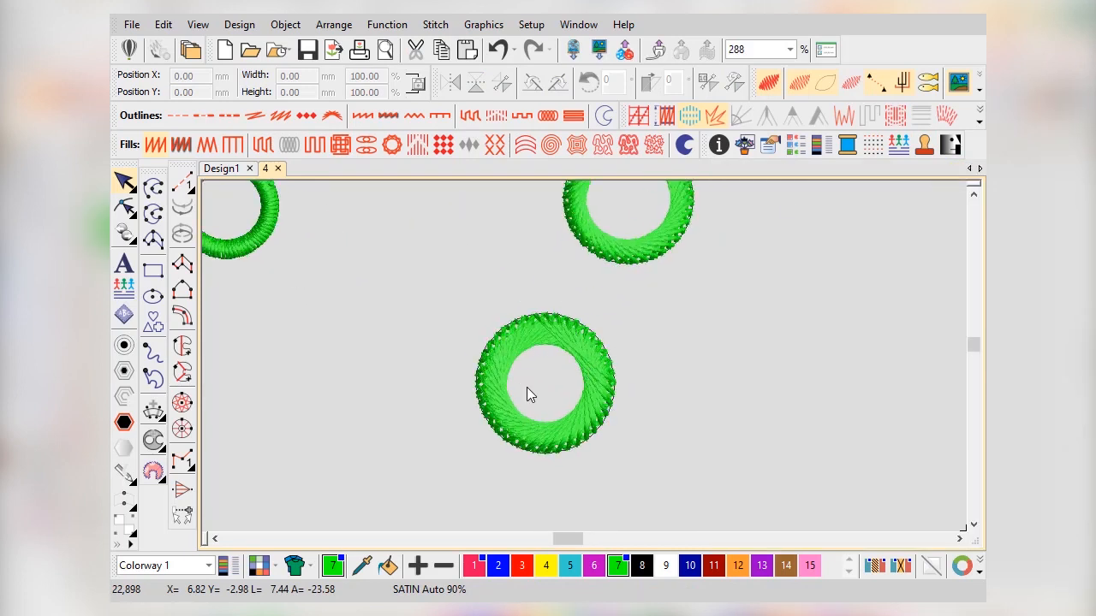
scroll(526, 394, "down", 1)
left_click(579, 315)
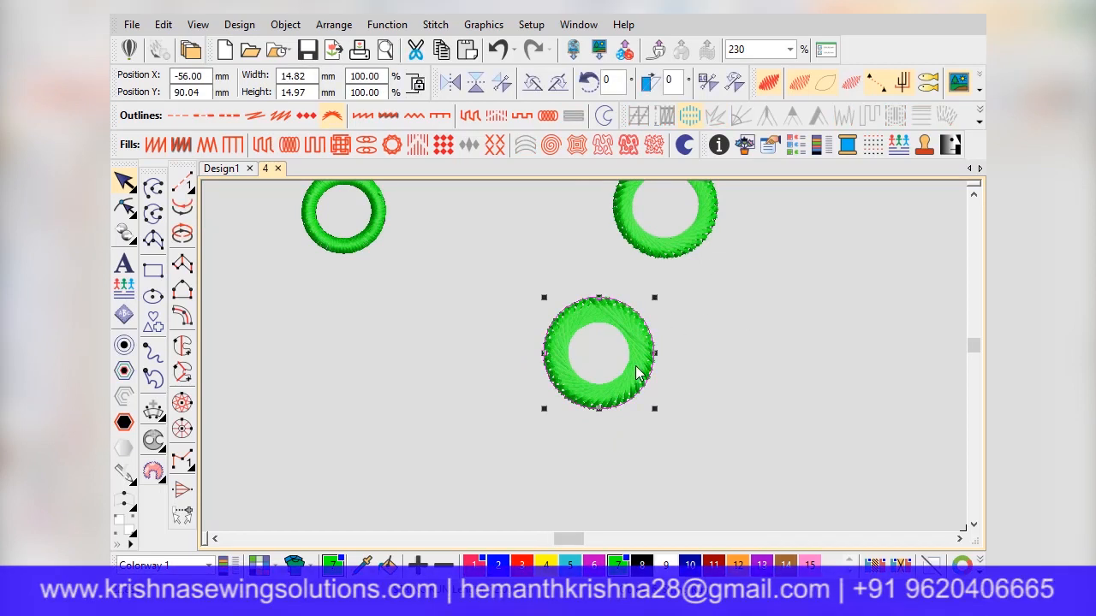
scroll(638, 374, "up", 1)
left_click(536, 448)
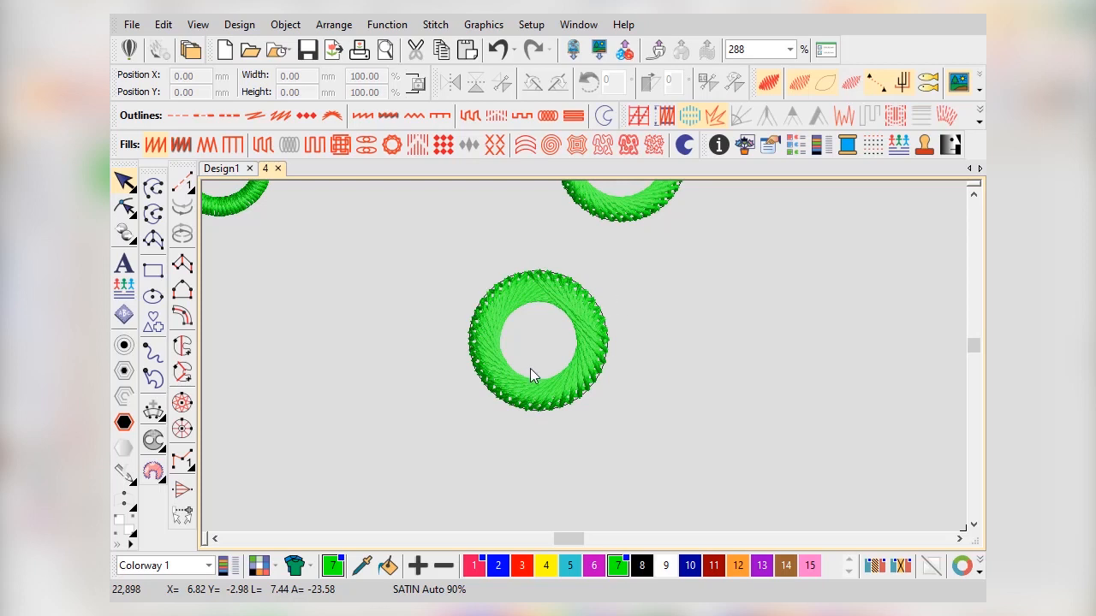
Digitize a closed oval Run outline in black colour 8, about 8.4 by 11.1 mm, beside the string-outlined circle, and select it
left_click(183, 186)
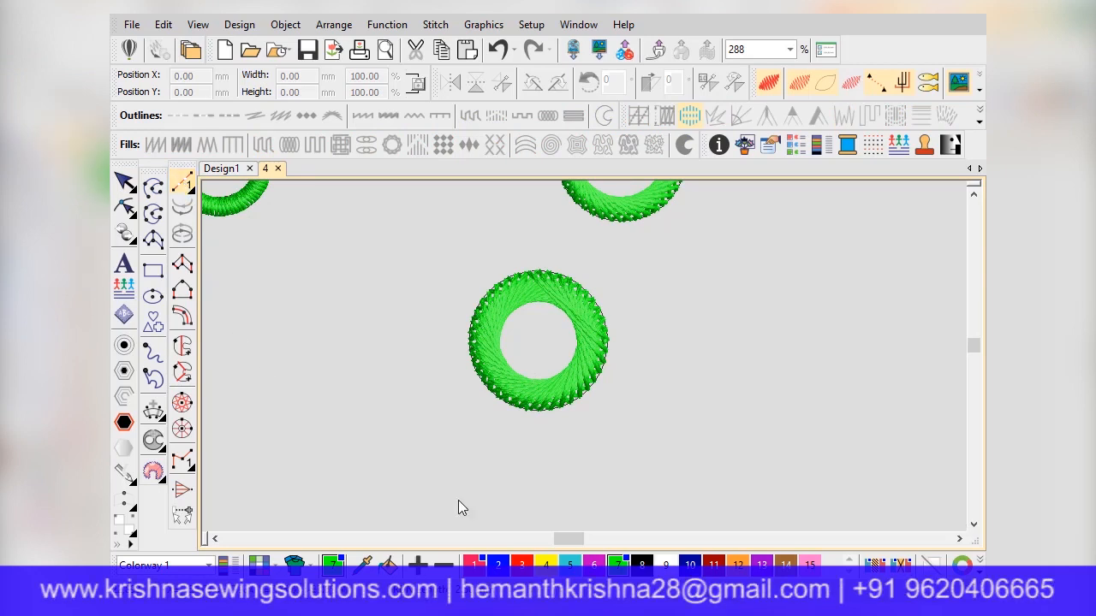
left_click(642, 564)
scroll(555, 368, "up", 1)
scroll(554, 368, "up", 4)
scroll(587, 359, "down", 3)
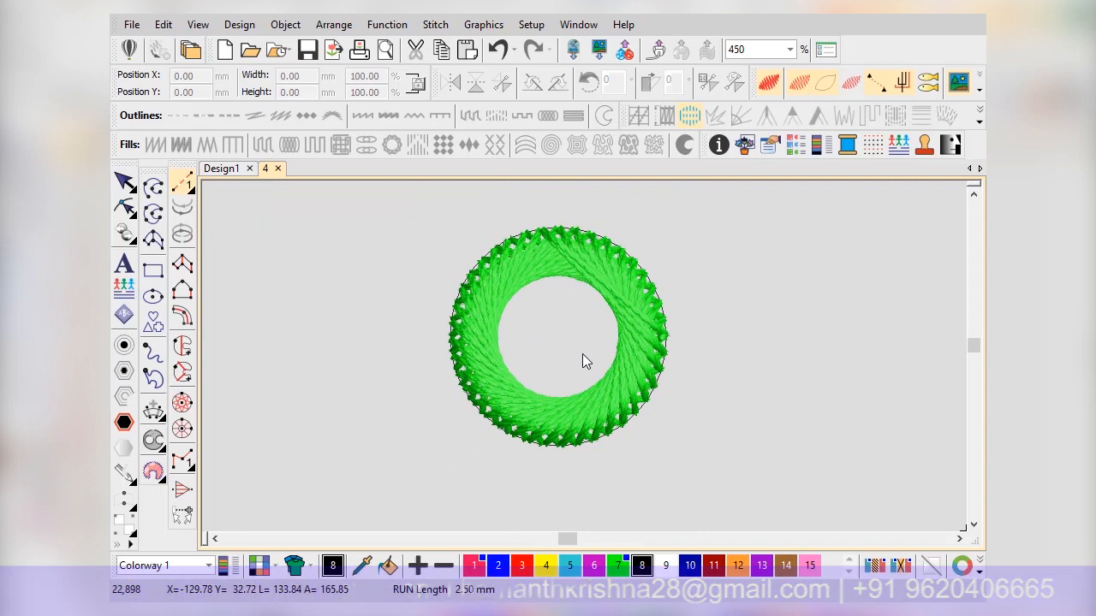
scroll(579, 240, "up", 3)
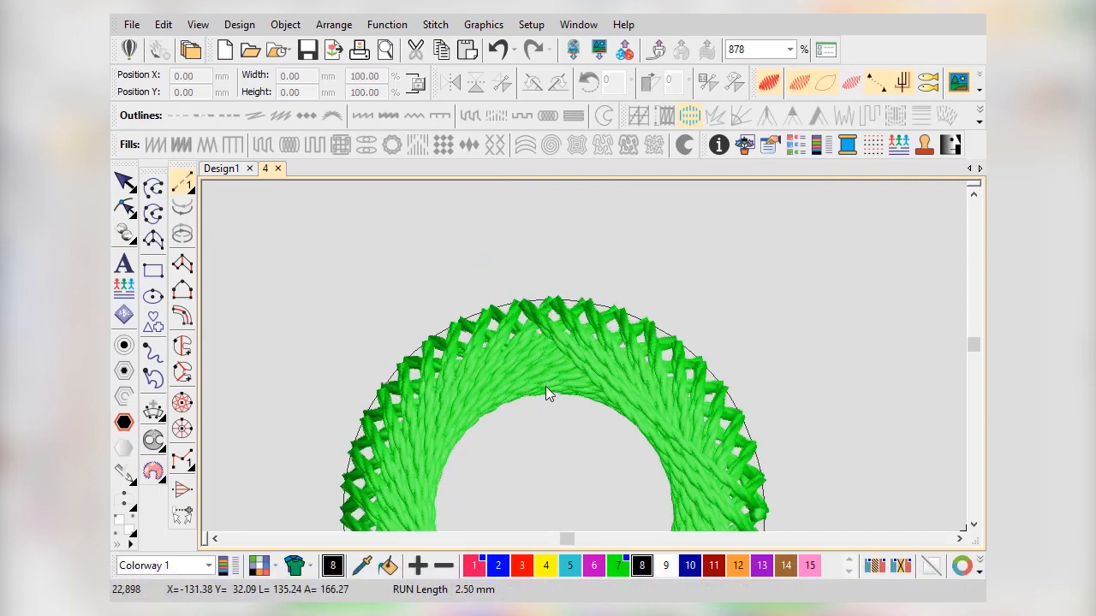
scroll(546, 386, "down", 5)
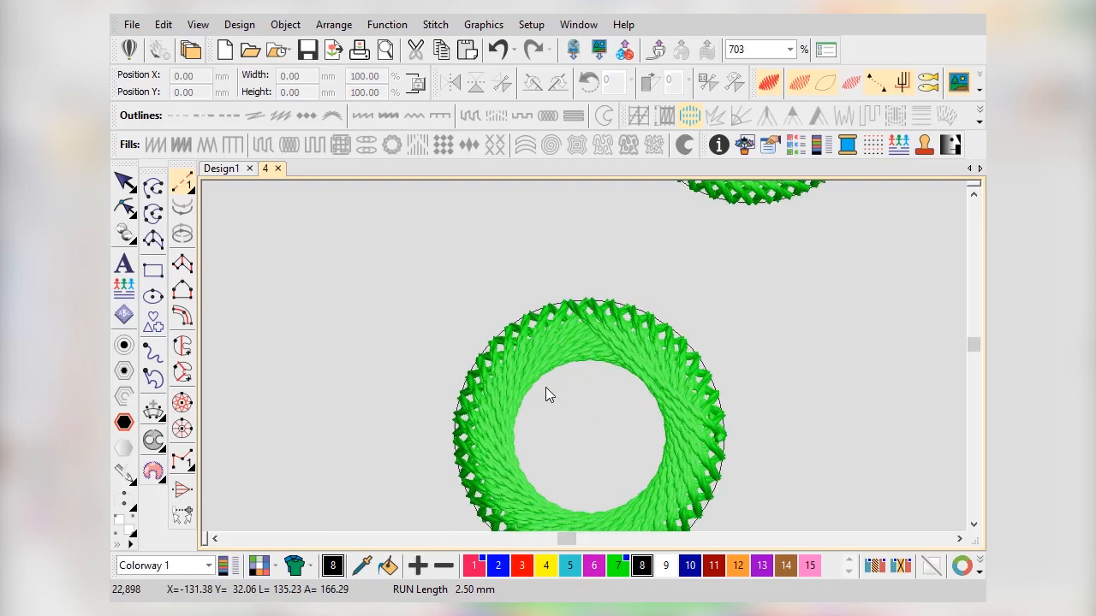
left_click(377, 357)
left_click(417, 405)
left_click(374, 460)
left_click(338, 413)
left_click(376, 354)
key("Return")
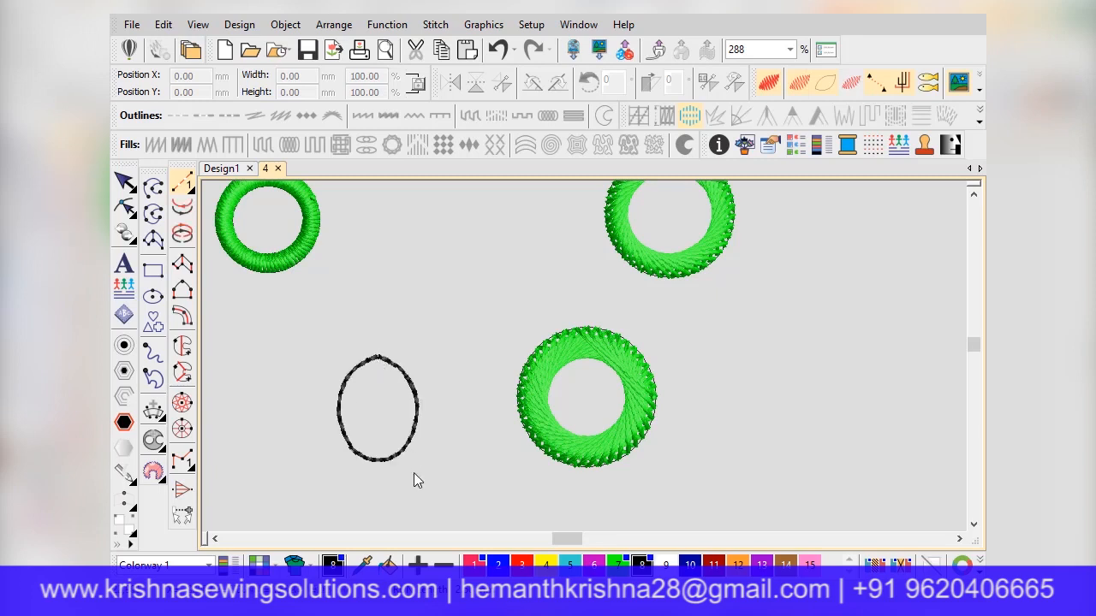
left_click(123, 181)
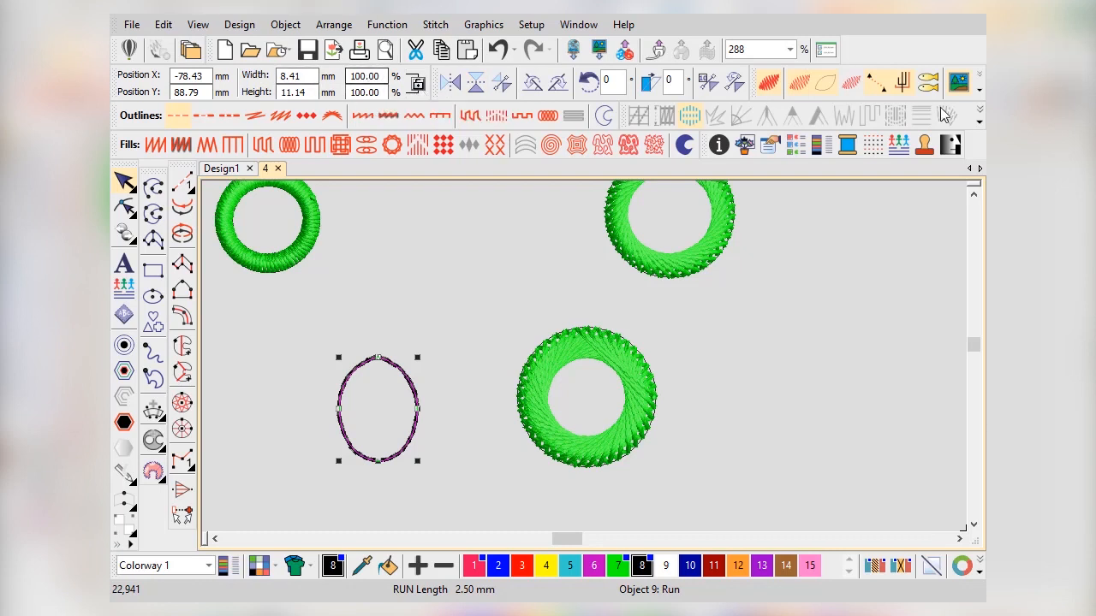
Switch the measurement units from Metric to inches
left_click(980, 122)
left_click(979, 89)
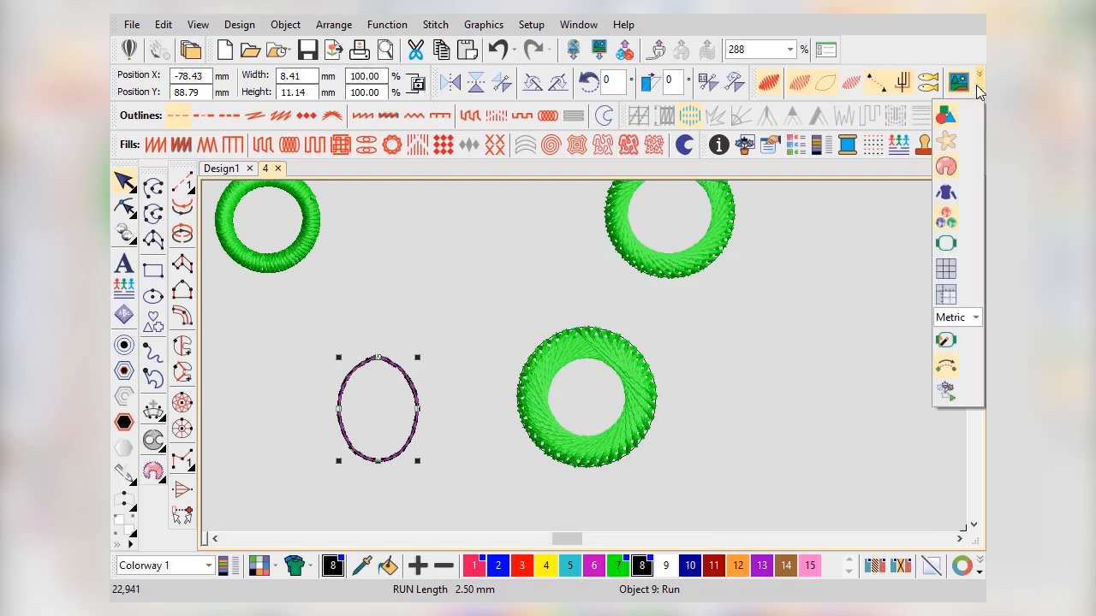
left_click(975, 317)
left_click(950, 345)
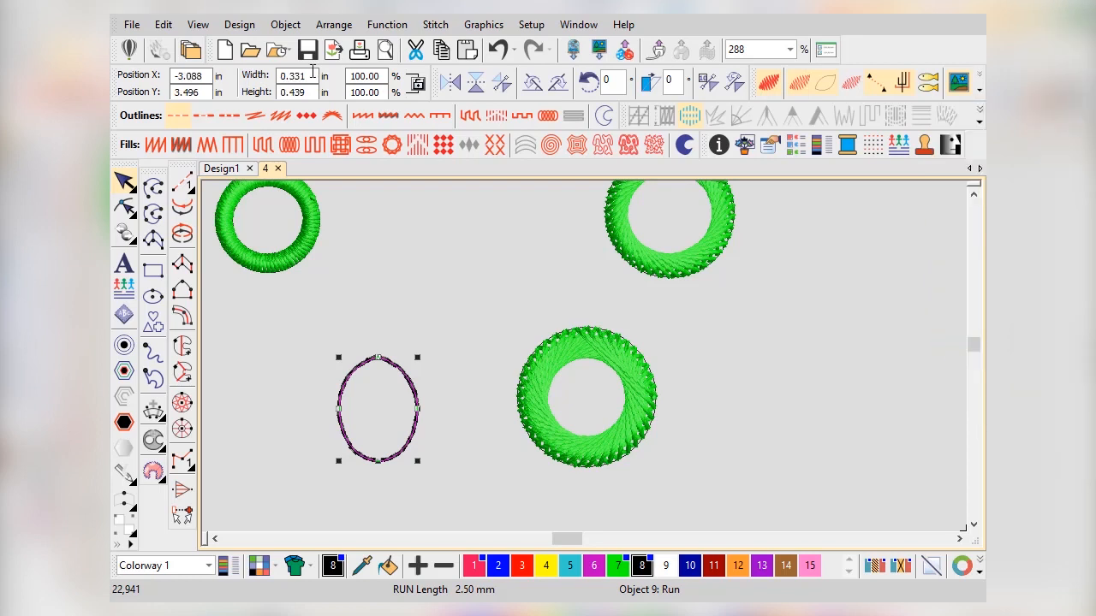
Resize the selected black oval to a circle 0.500 in wide and 0.500 in high
double_click(309, 76)
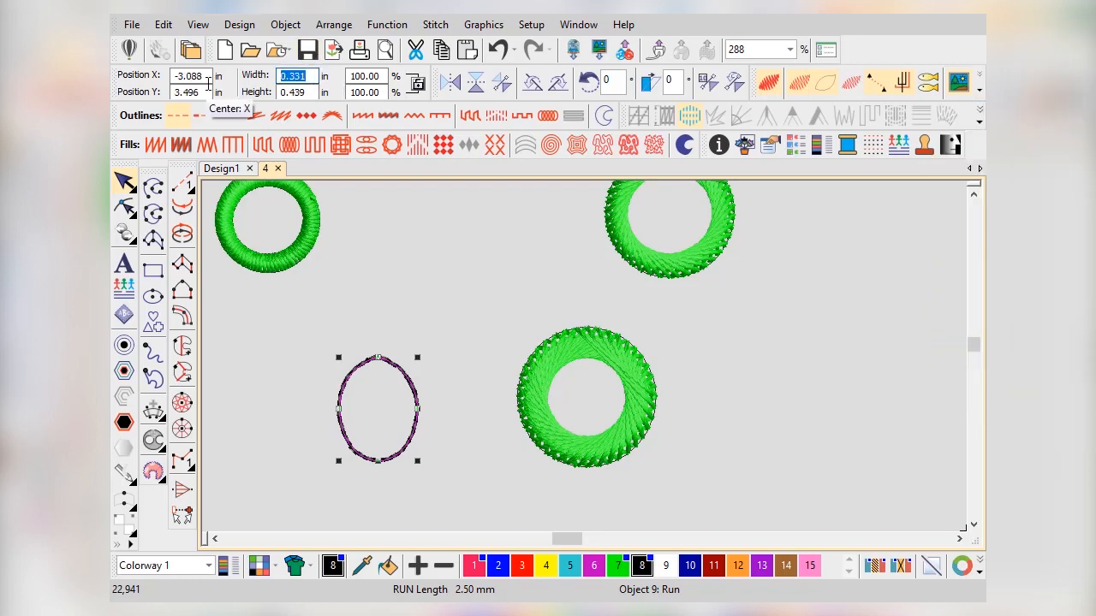
type(".5")
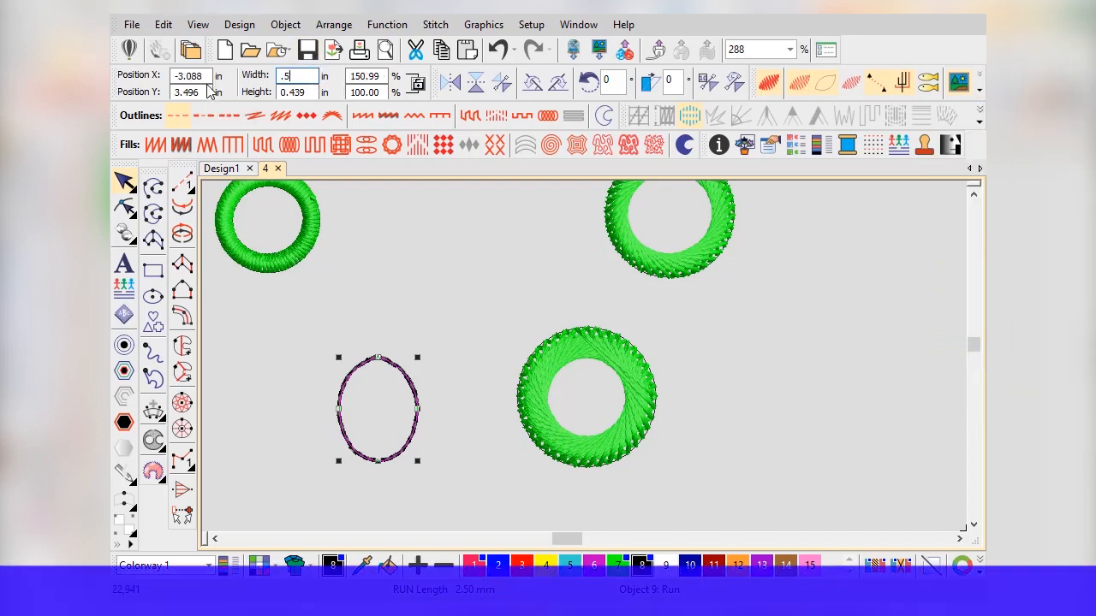
key("Tab")
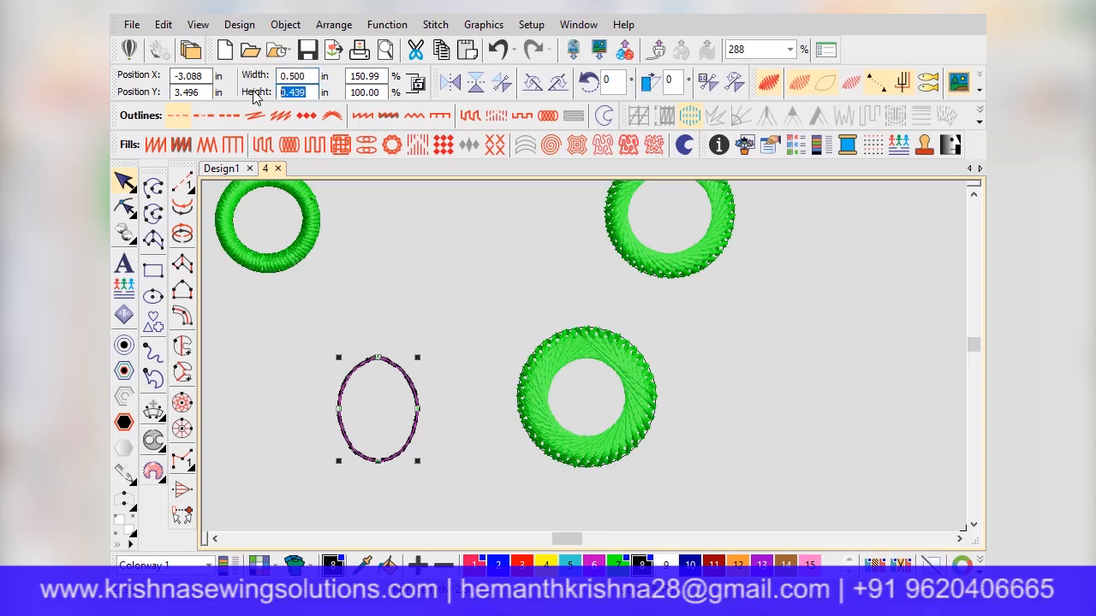
type(".500")
key("Return")
Fine-tune the upper nodes of the black Run circle in Reshape, then return to object selection
left_click(125, 206)
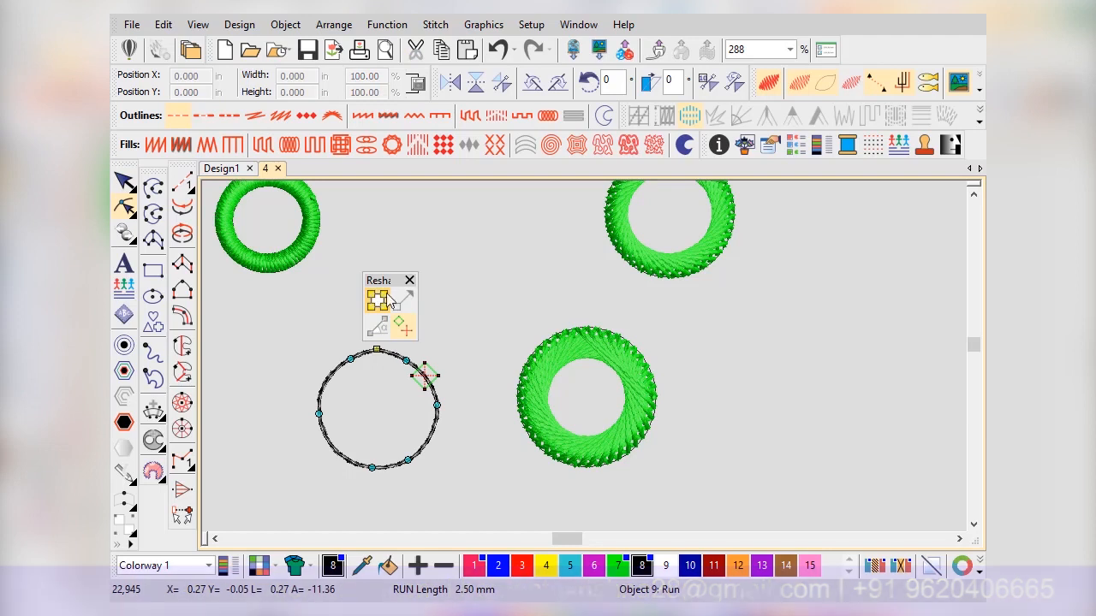
left_click(410, 281)
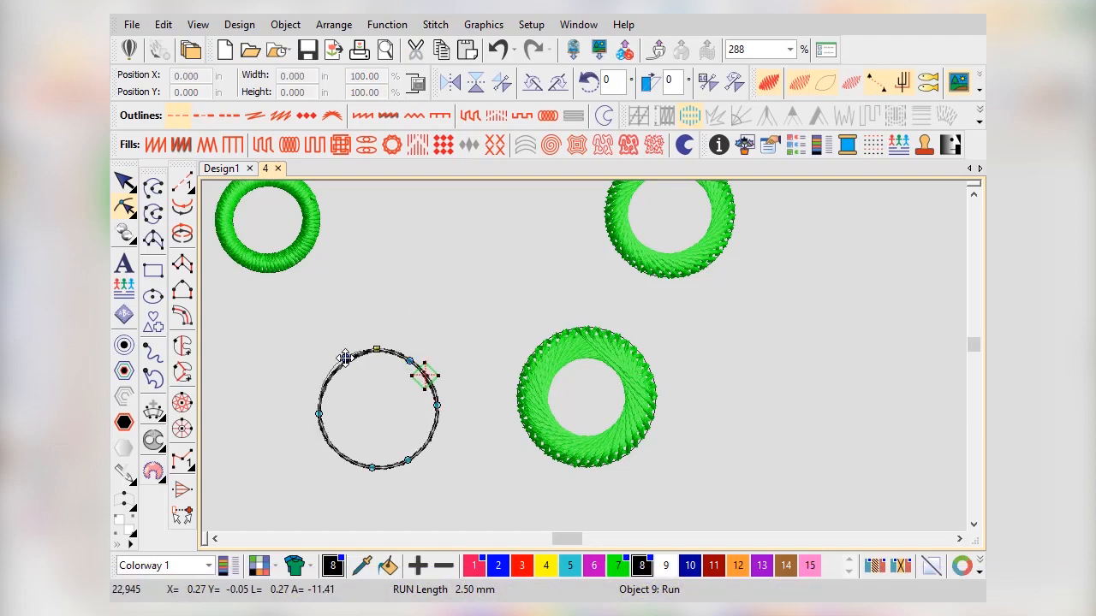
key("Escape")
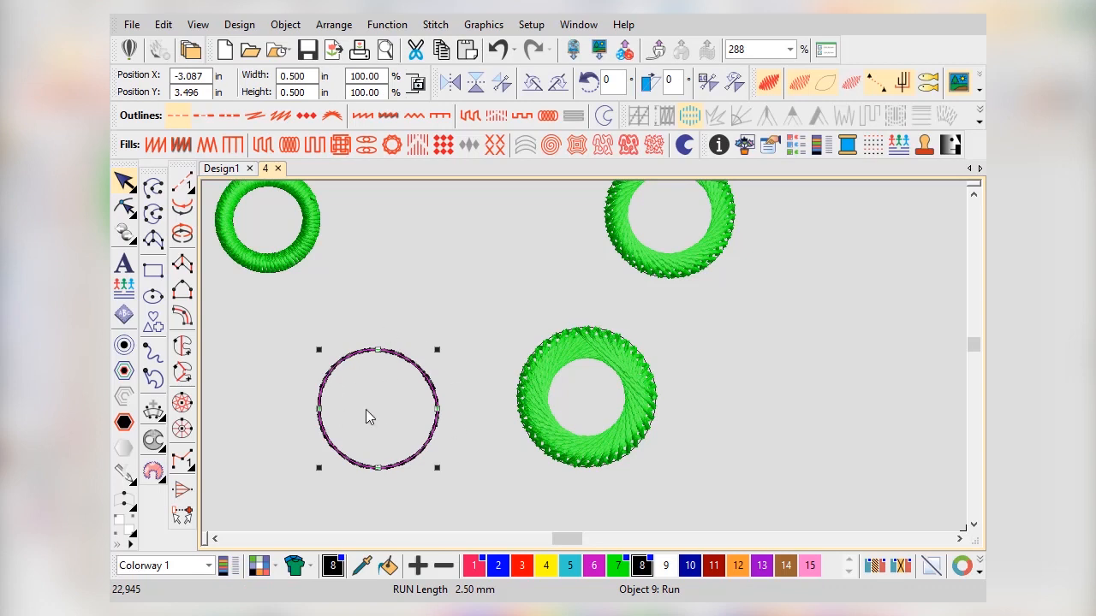
Compare the size and position of the black Run circle with the green string-outlined ring beside it
scroll(365, 409, "up", 2)
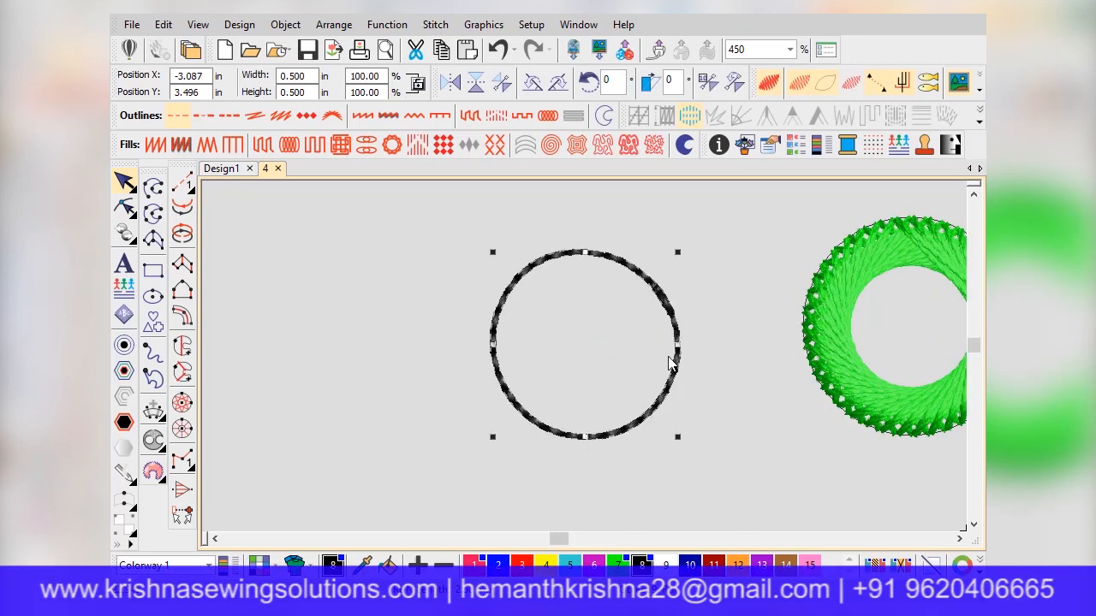
left_click(606, 505)
scroll(588, 362, "down", 3)
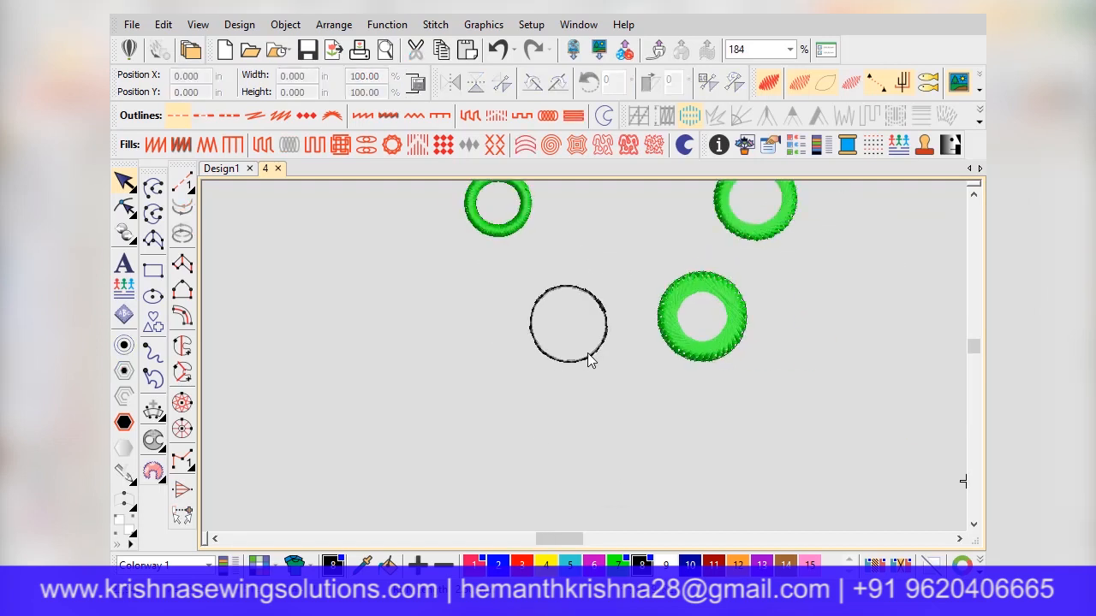
left_click(576, 361)
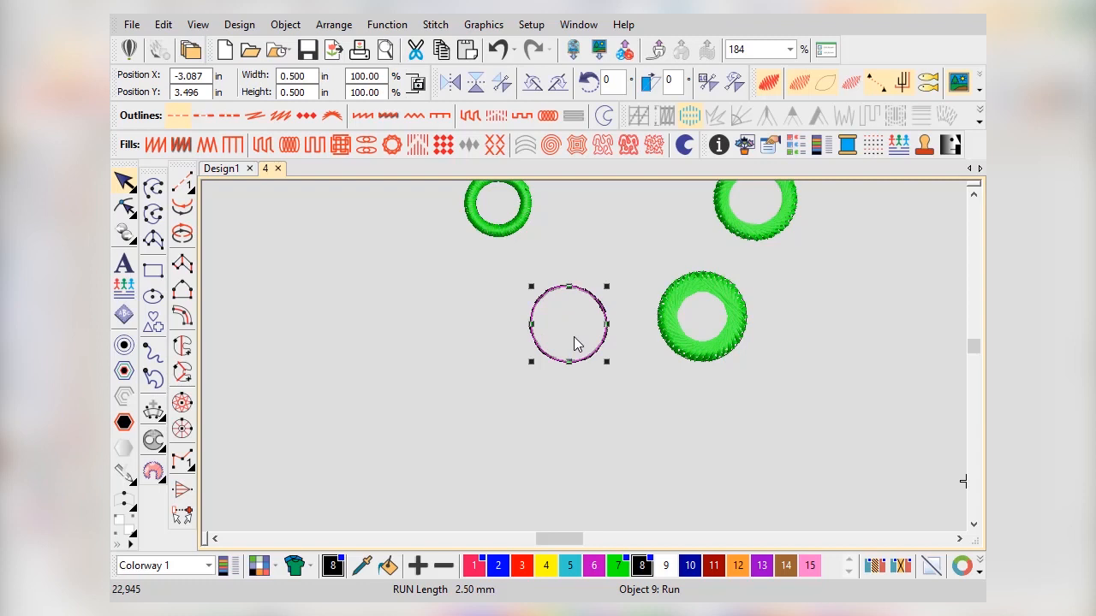
scroll(600, 329, "down", 2)
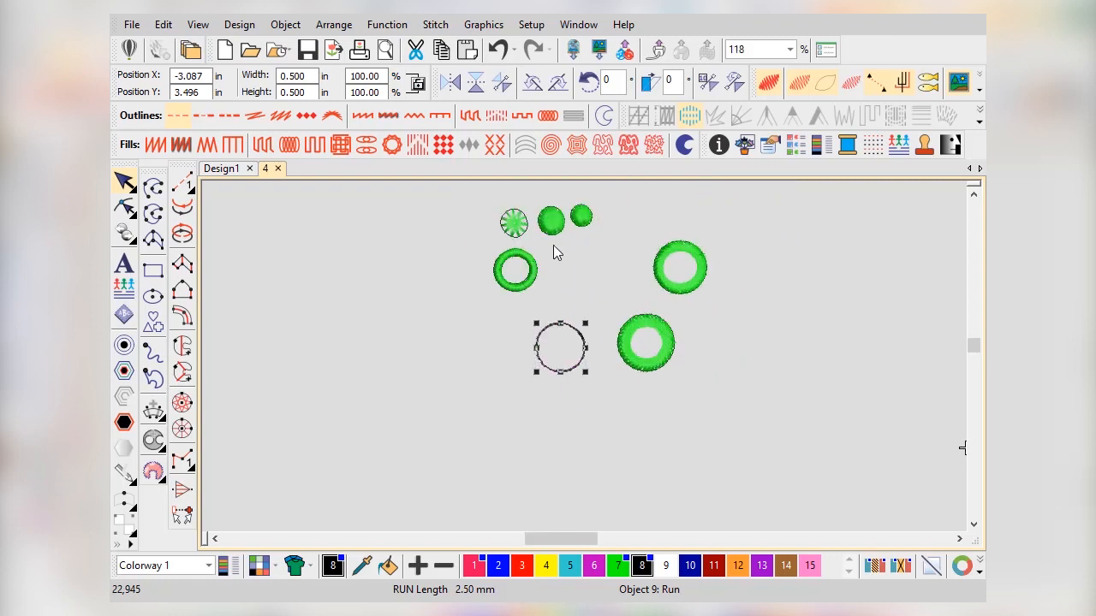
scroll(578, 346, "up", 5)
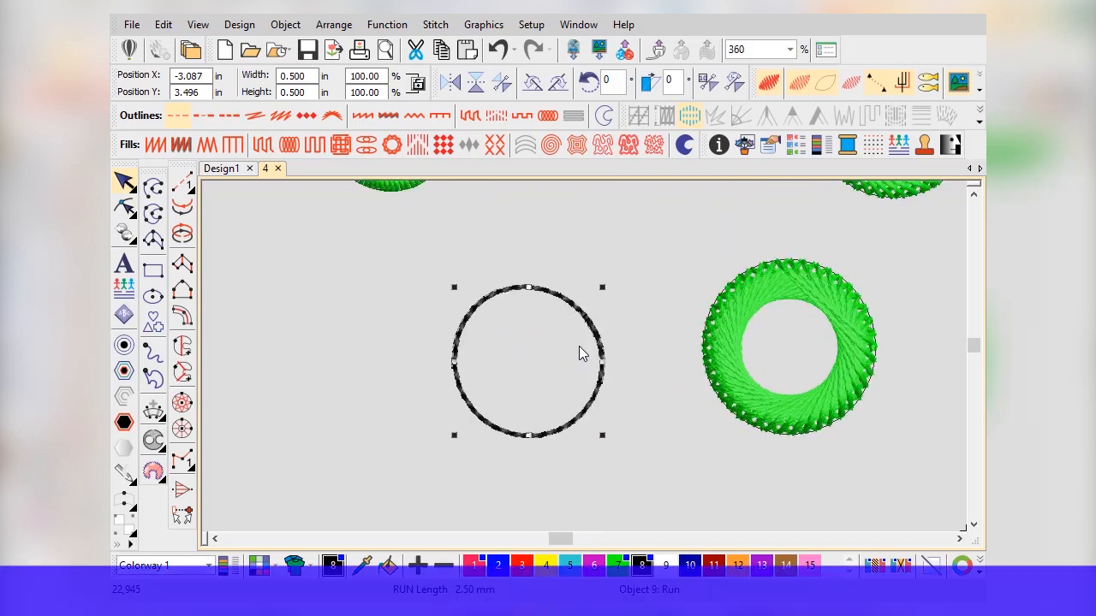
scroll(585, 364, "down", 3)
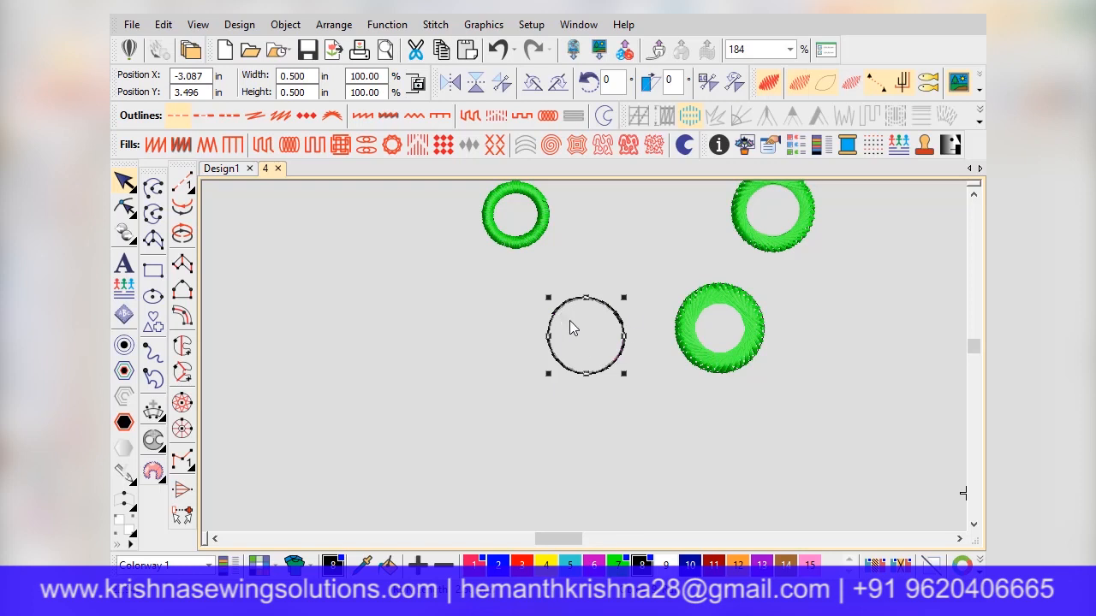
scroll(591, 329, "up", 2)
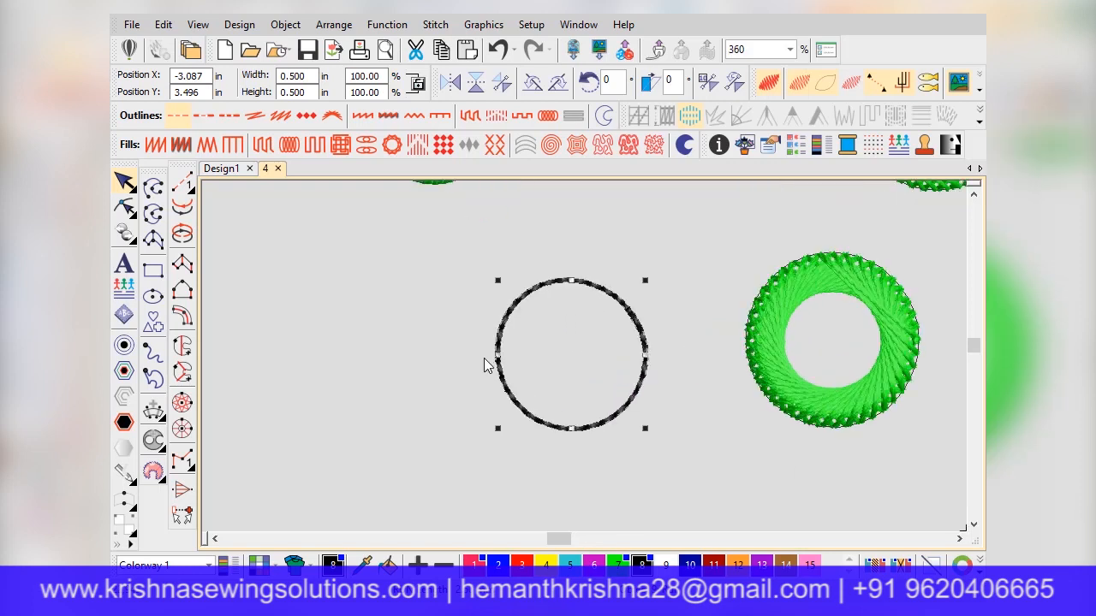
left_click(843, 422)
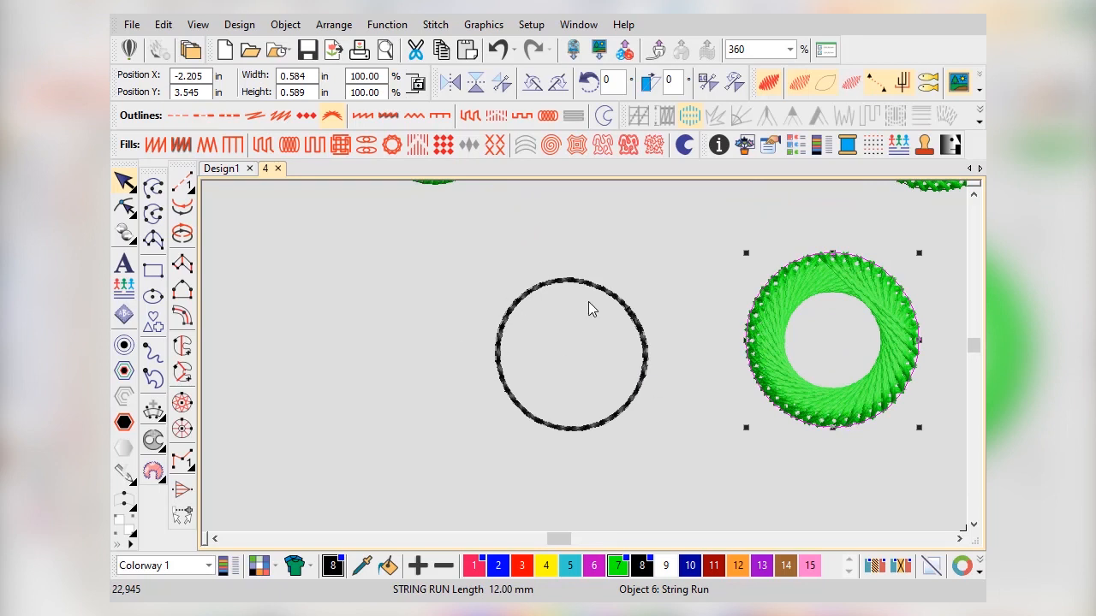
left_click(611, 297)
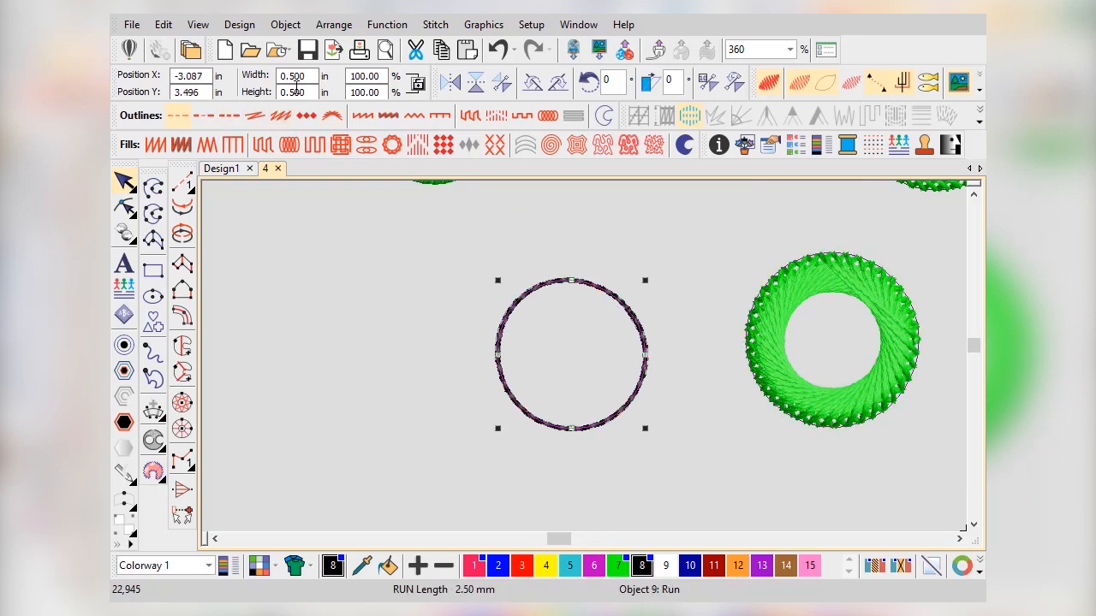
scroll(819, 406, "down", 1)
scroll(599, 374, "down", 1)
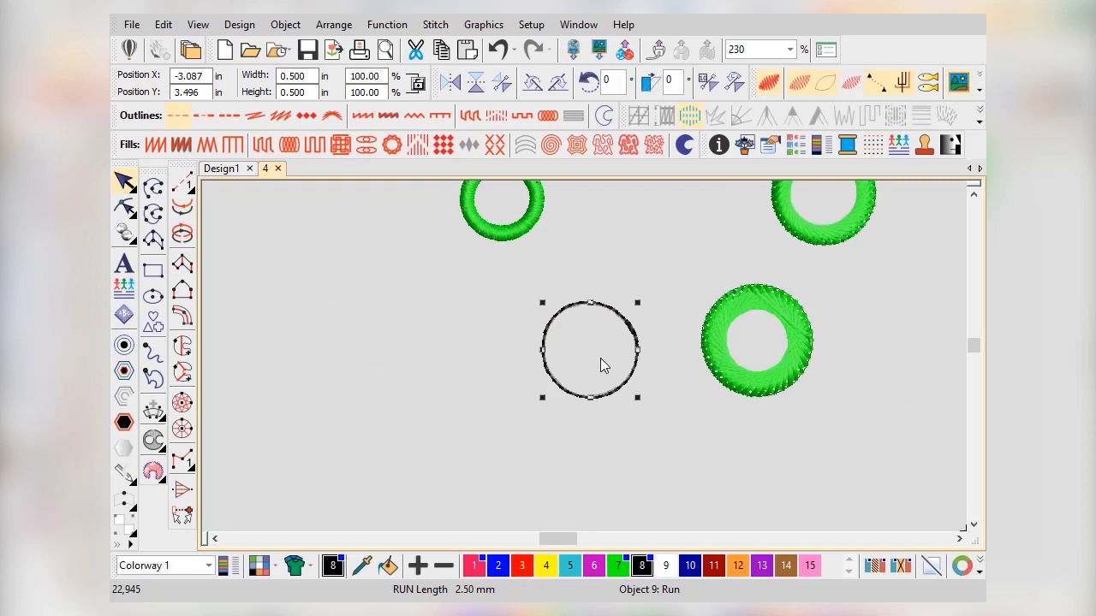
left_click(763, 393)
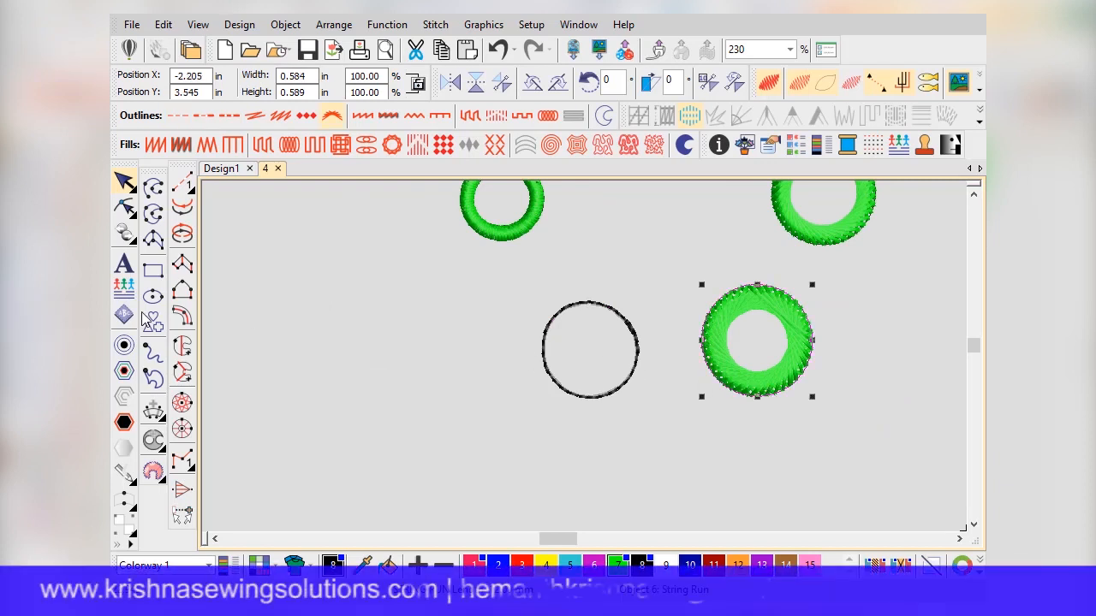
Digitize a filled circle about 0.675 by 0.675 in, centred on the black Run circle, and select it
left_click(183, 428)
left_click(182, 401)
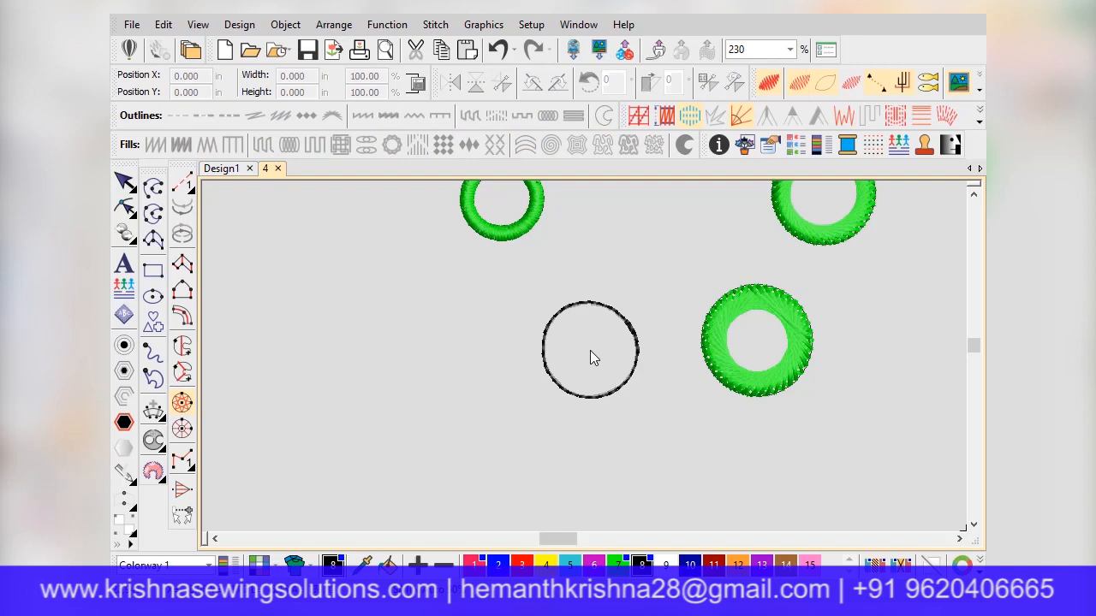
left_click(589, 349)
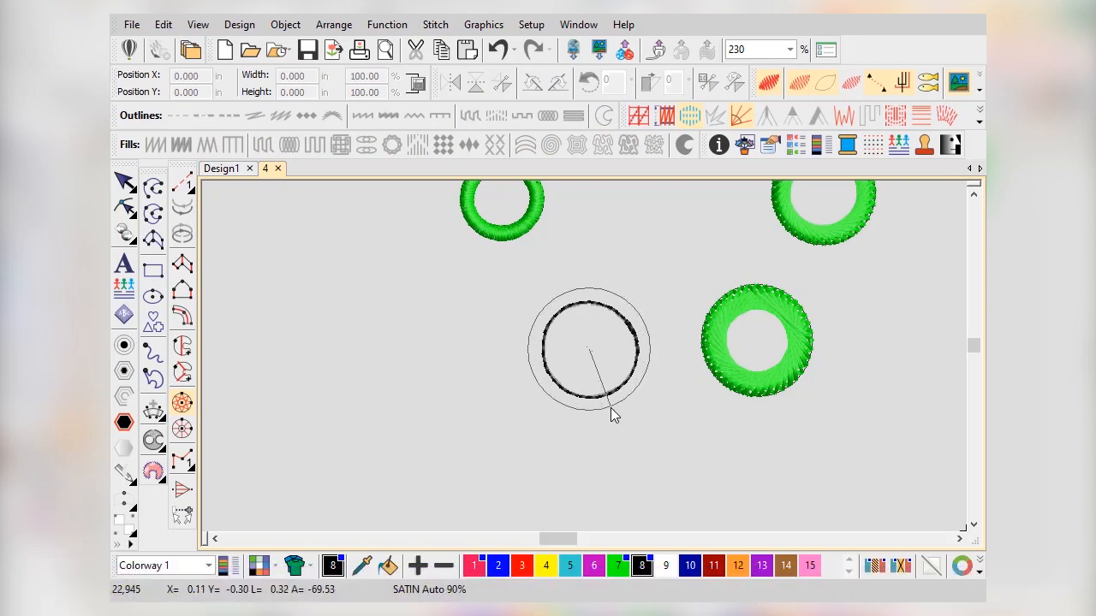
left_click(611, 409)
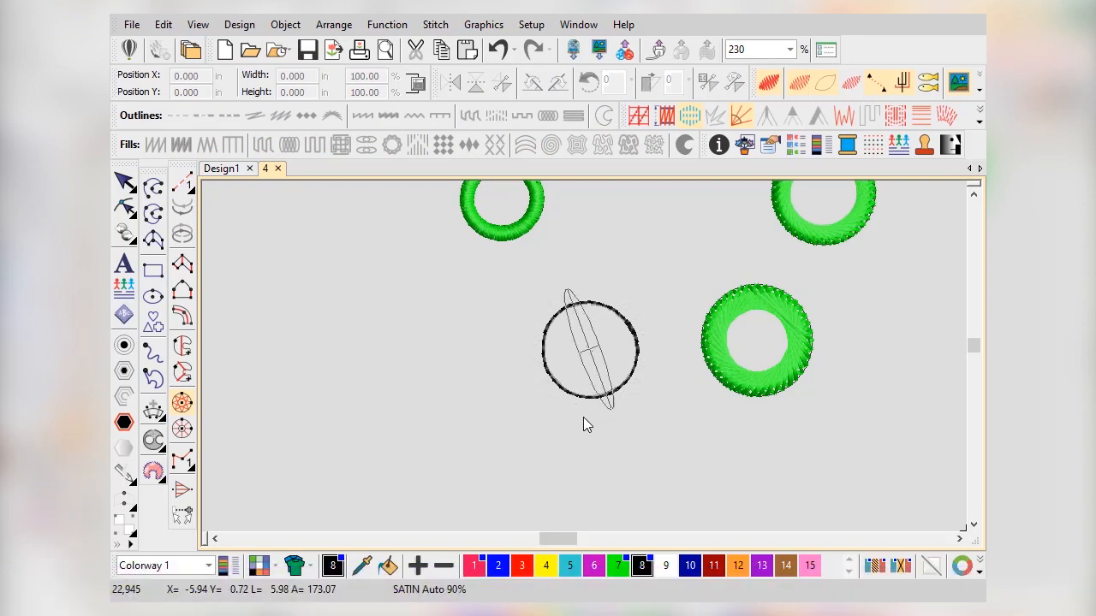
key("Return")
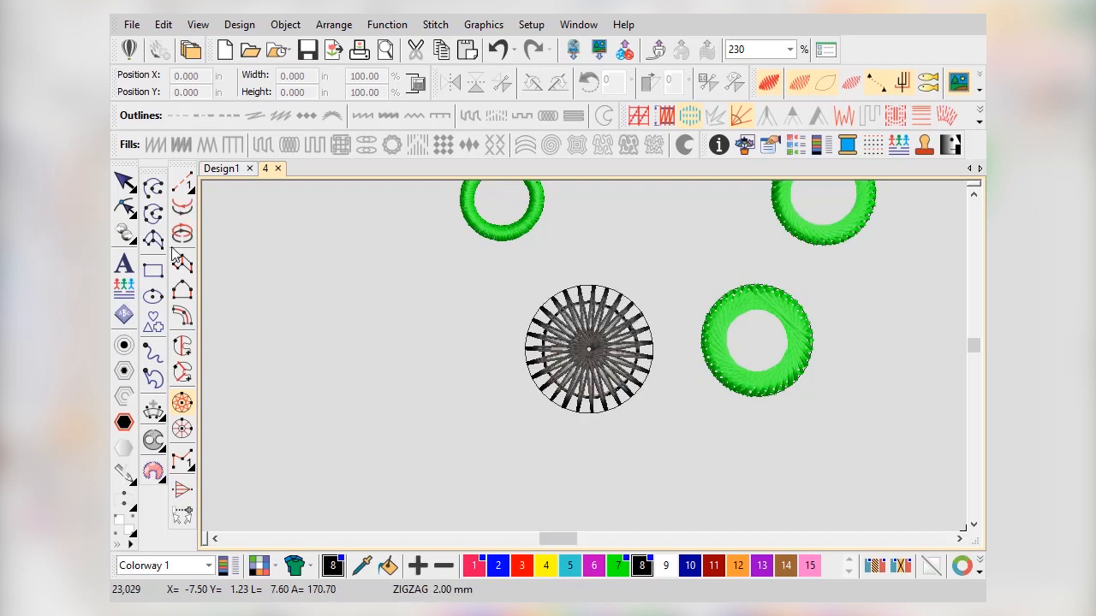
left_click(123, 182)
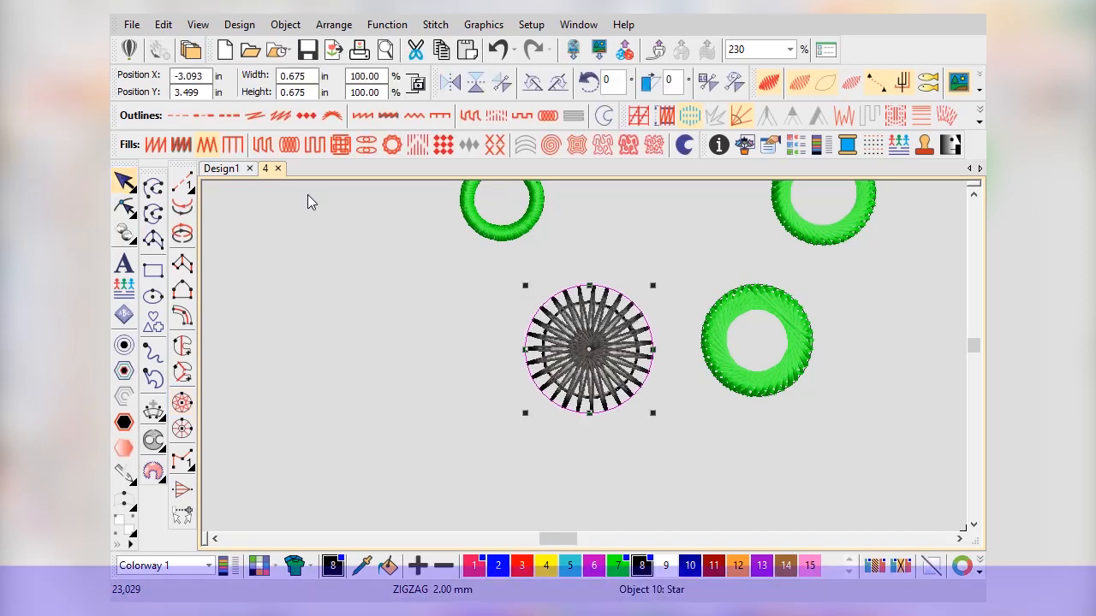
Give the new circle a String outline and recolour it with red colour 3
left_click(330, 119)
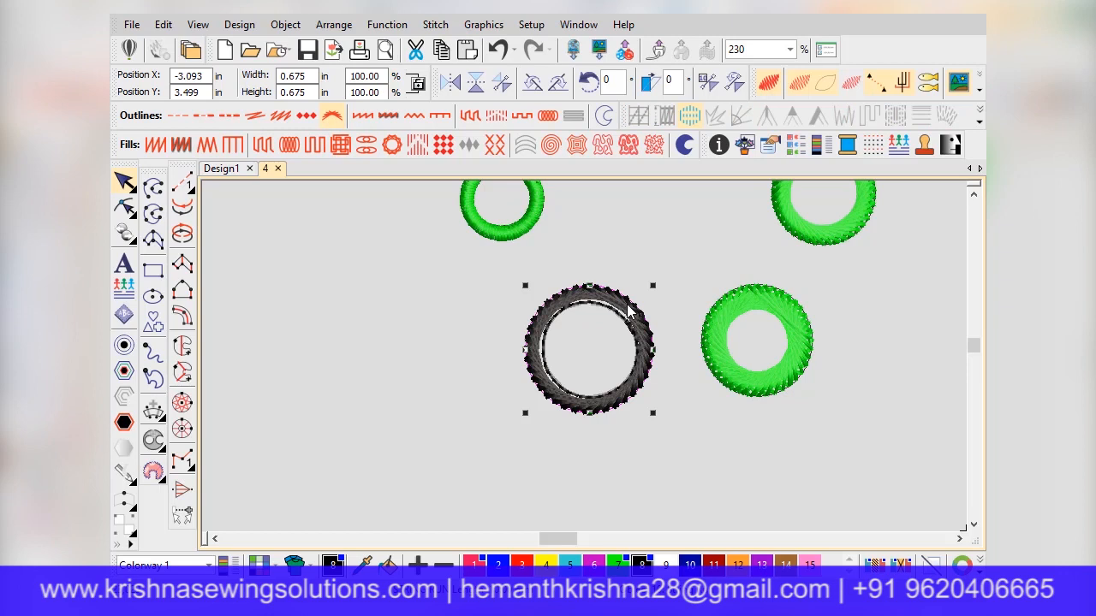
scroll(628, 306, "up", 2)
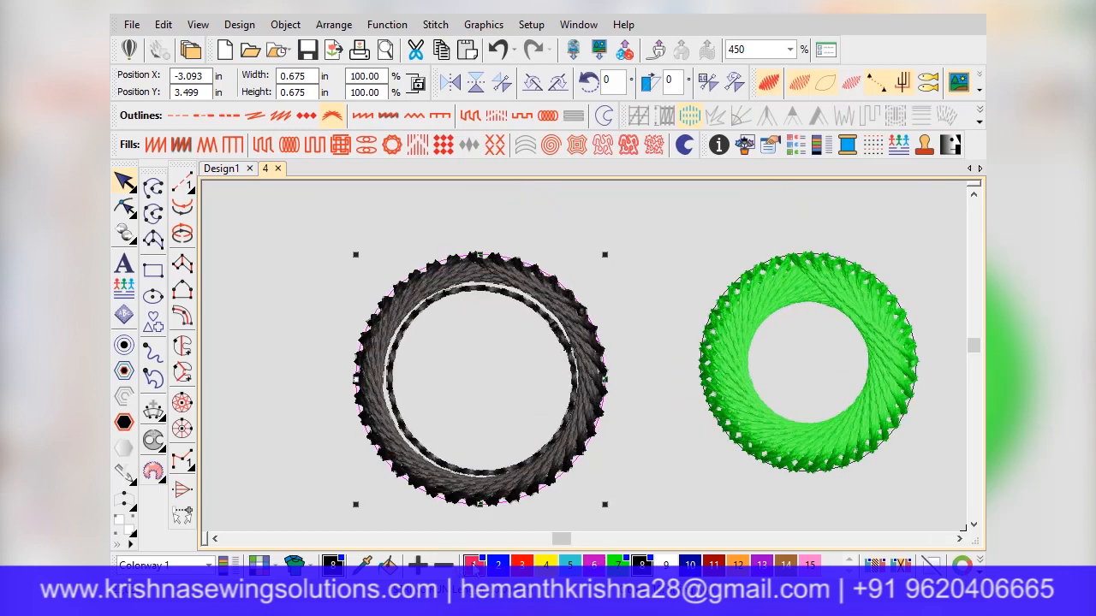
left_click(524, 565)
scroll(600, 313, "down", 3)
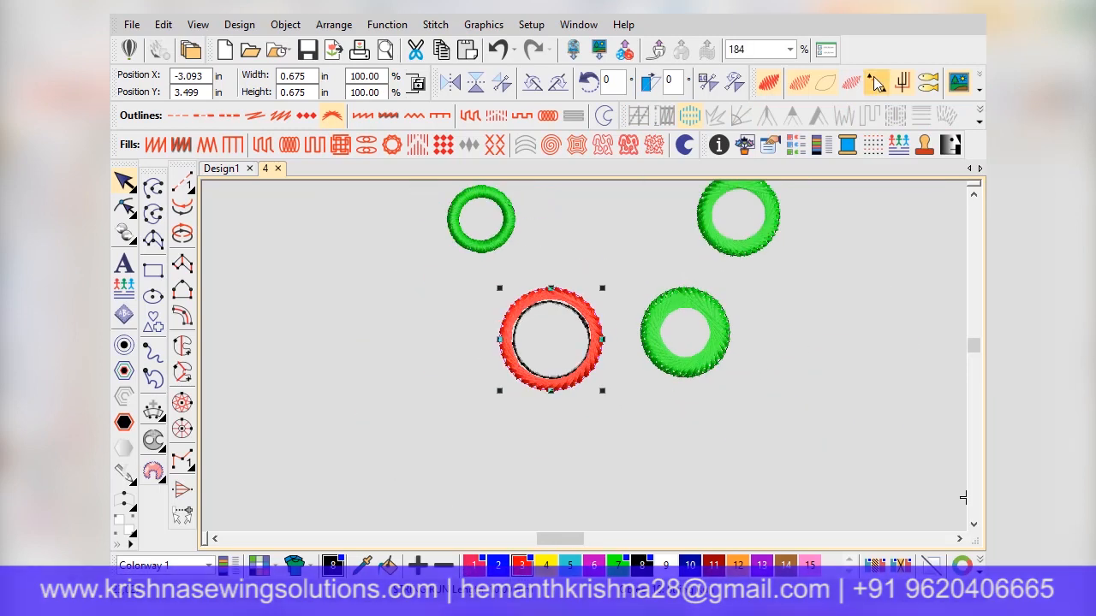
Set the red circle's String outline chord length to 13.05 mm, then deselect it
left_click(772, 145)
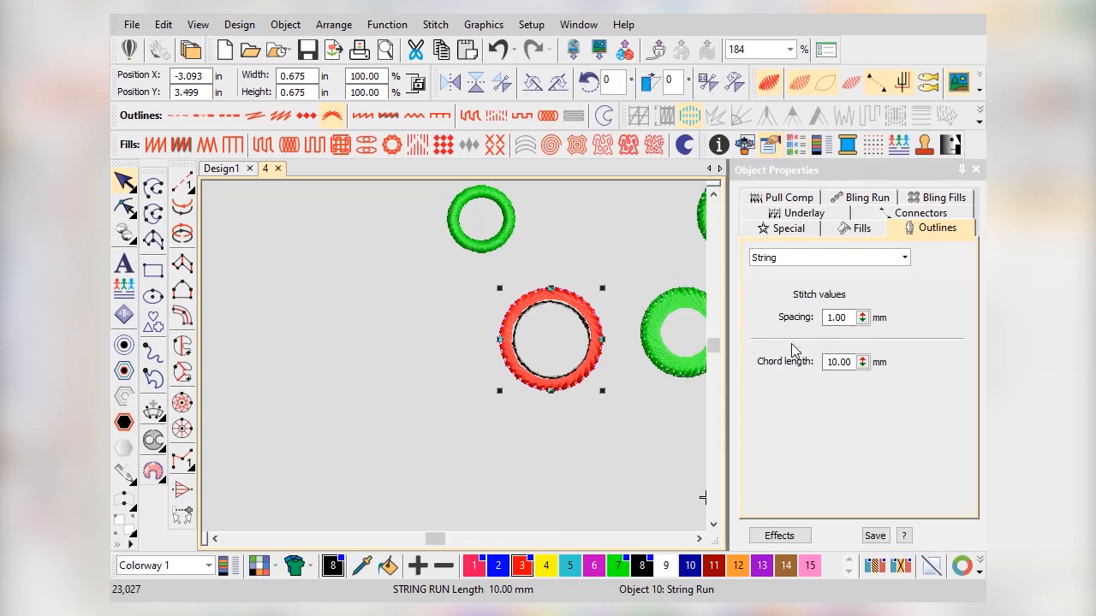
left_click_drag(863, 364, 777, 351)
left_click_drag(863, 362, 776, 308)
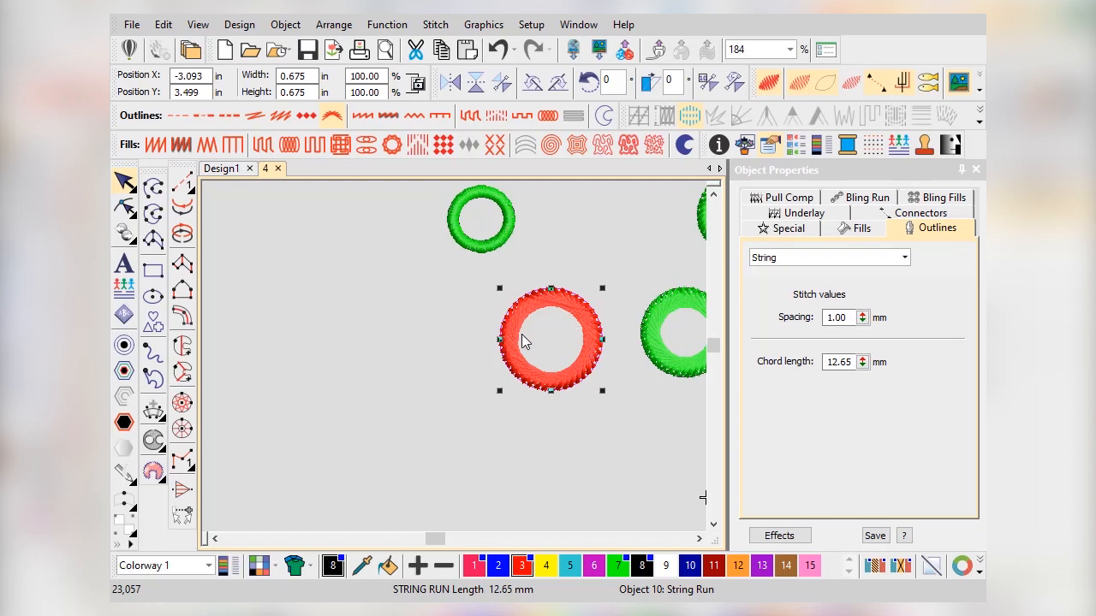
left_click_drag(862, 365, 777, 337)
left_click(687, 438)
Hide and reshow the stitches to examine the red ring against the inner Run circle, then deselect it and close Object Properties
scroll(531, 347, "up", 5)
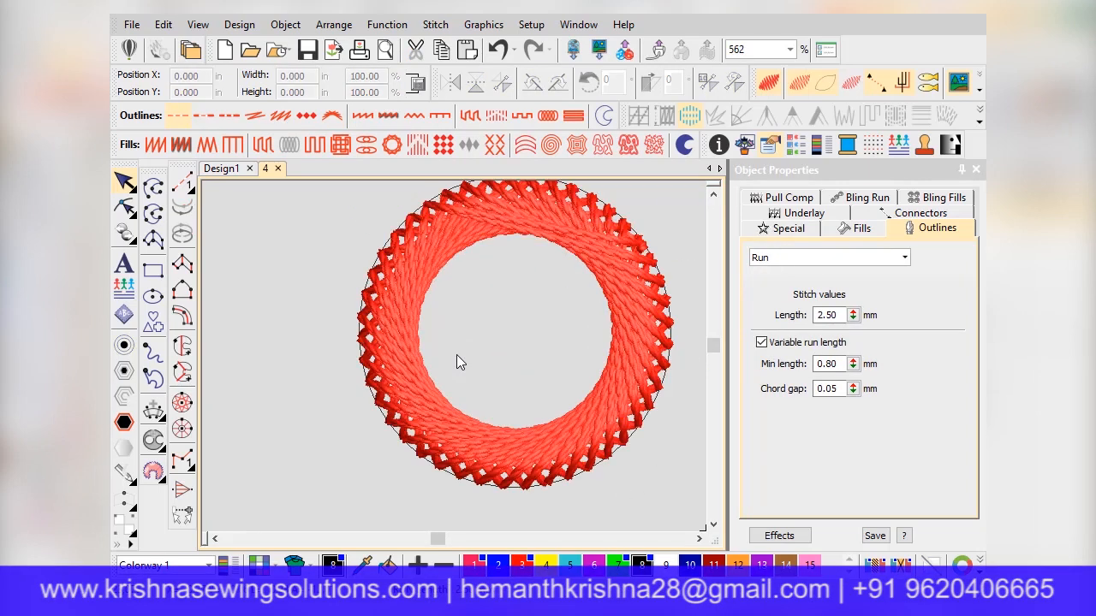
left_click(464, 445)
left_click(799, 82)
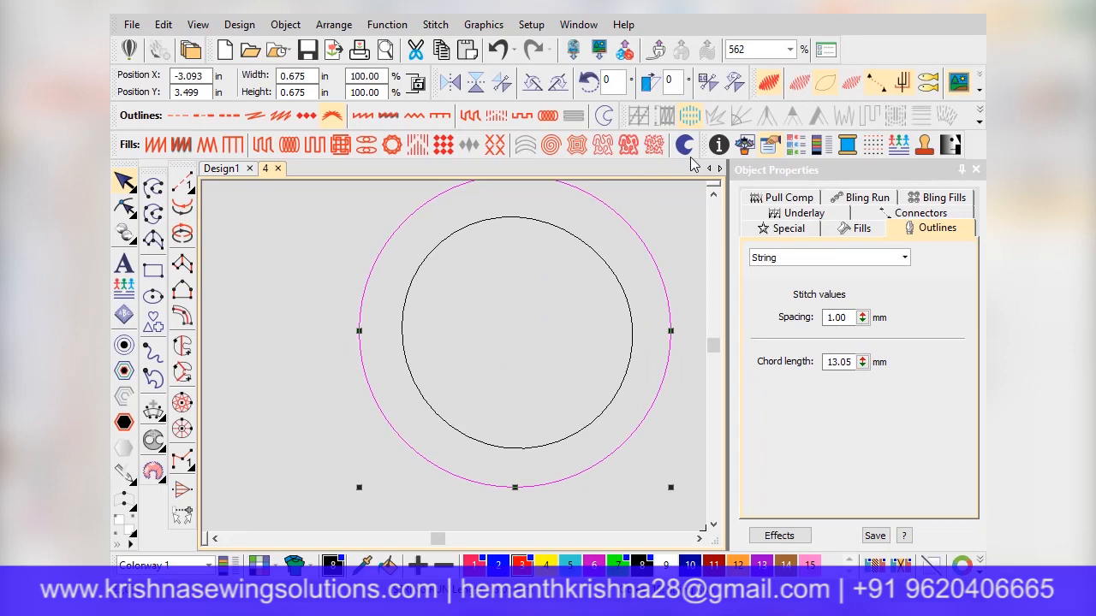
left_click(798, 82)
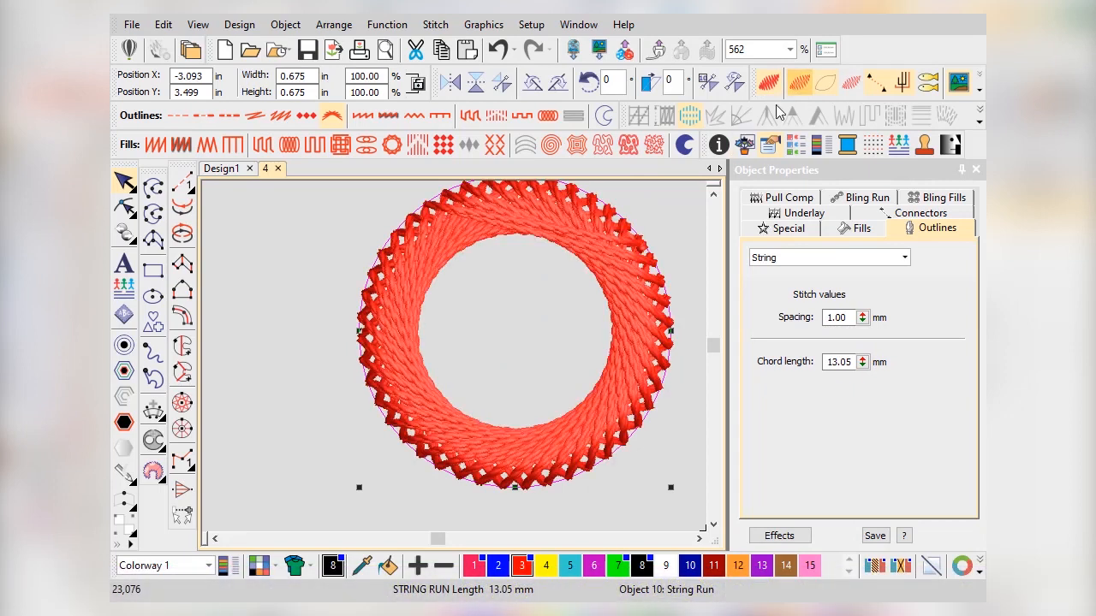
left_click(626, 524)
left_click(976, 169)
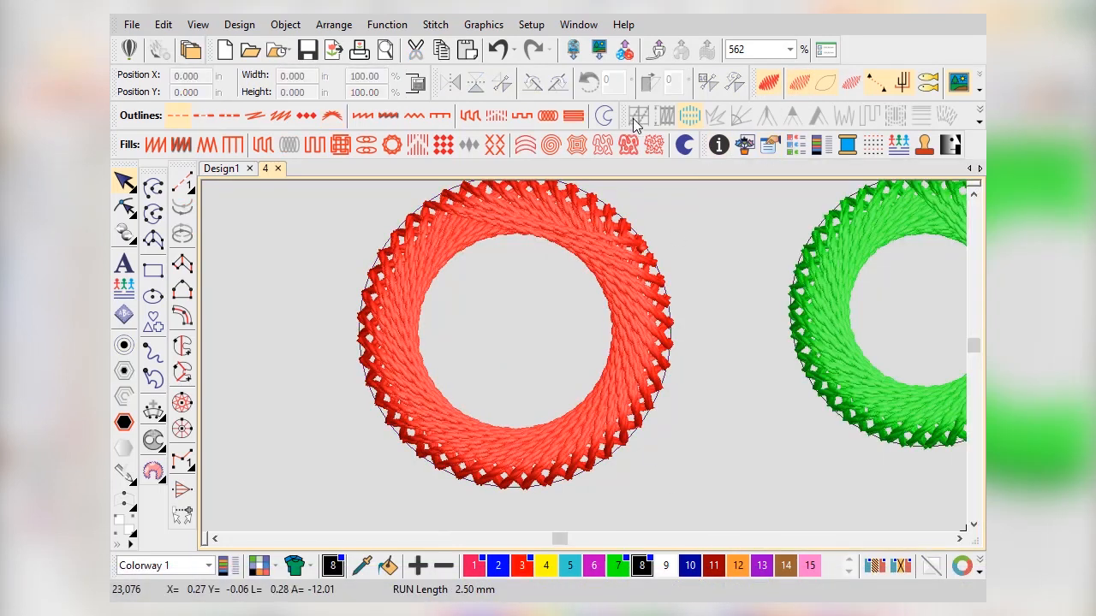
Select the inner Run circle and the red String ring in turn through the object list, leaving the red ring selected and the list closed
left_click(795, 145)
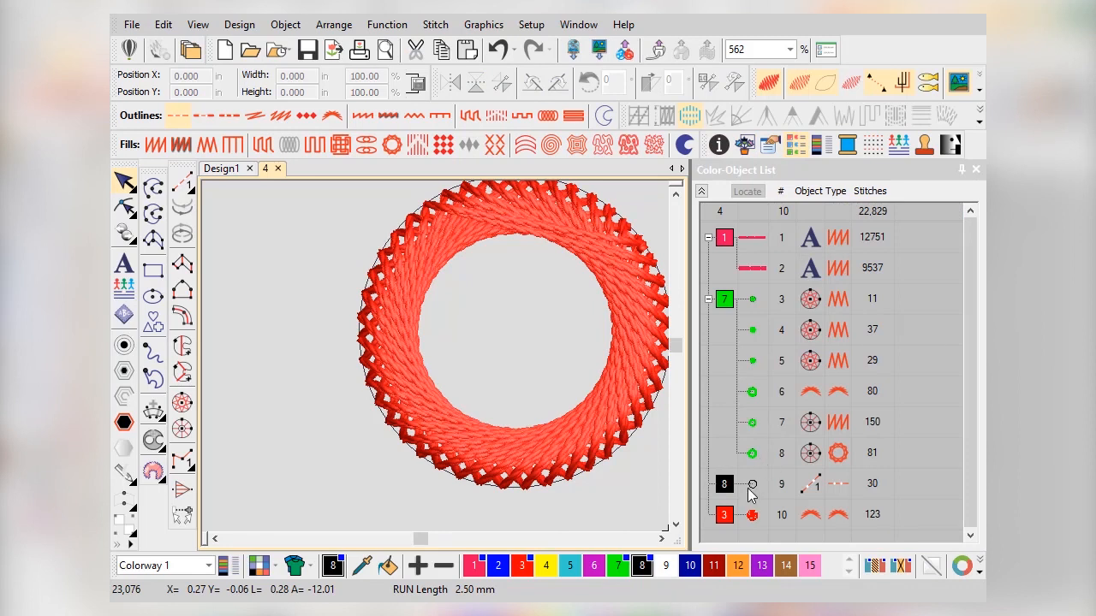
left_click(750, 486)
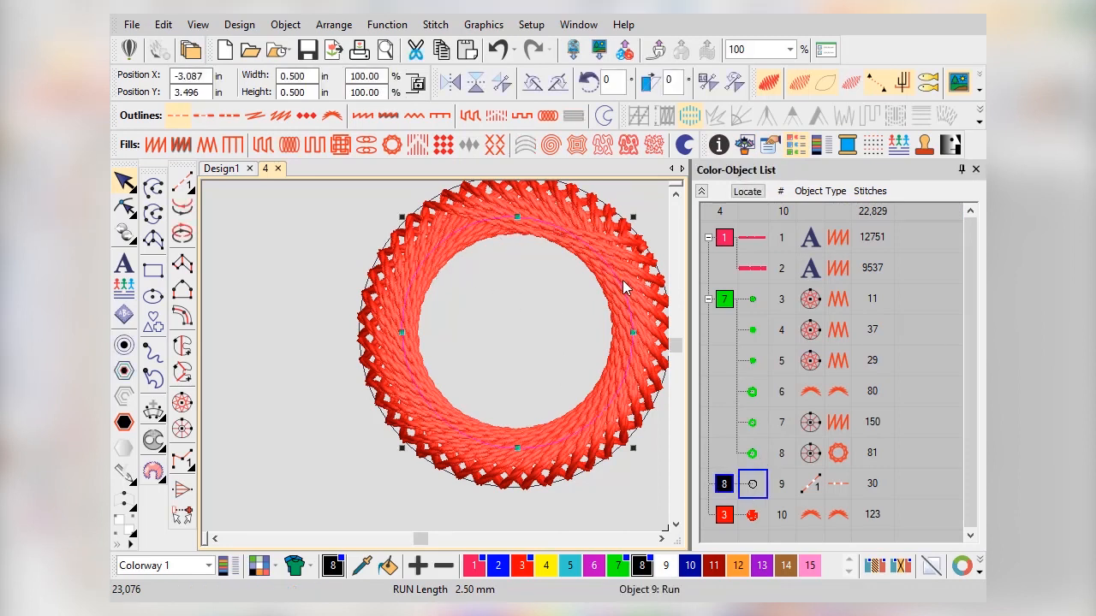
left_click(750, 516)
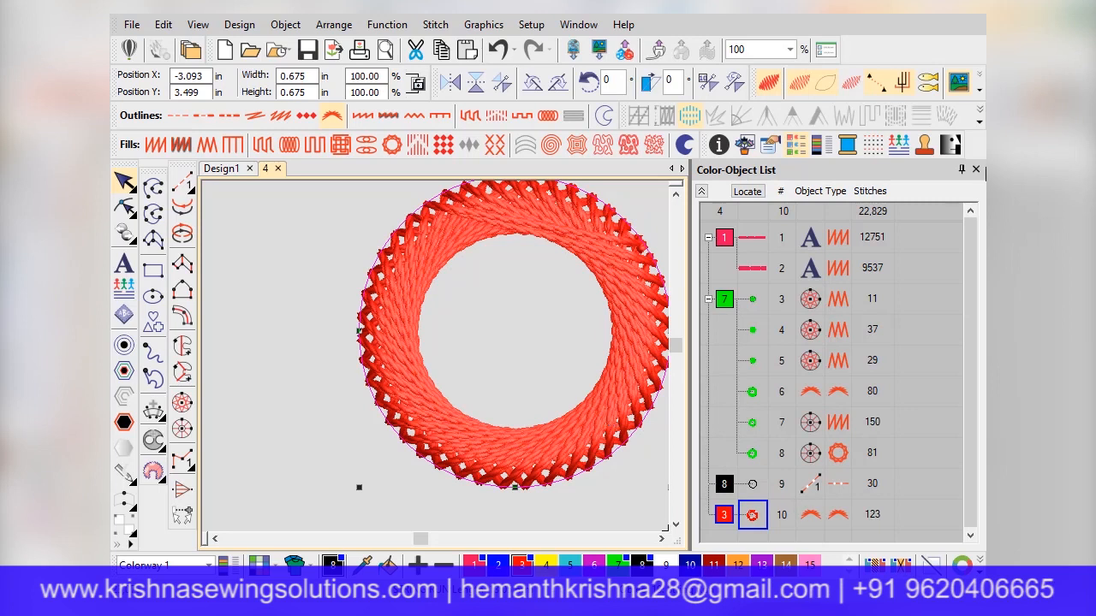
left_click(980, 170)
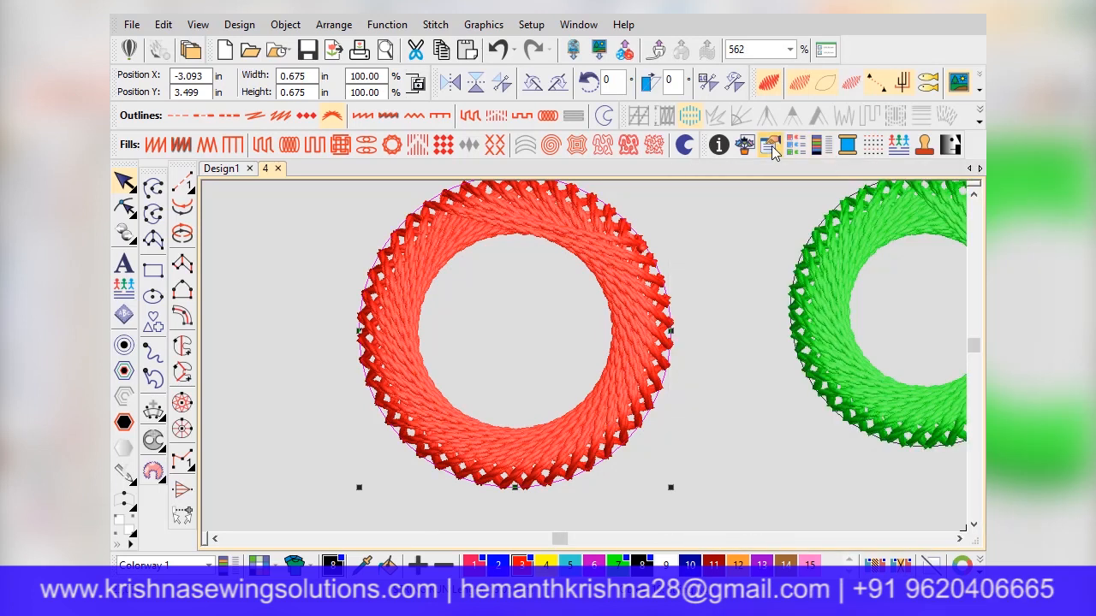
Adjust the red ring's String outline settings in its object properties, deselect the ring and close the properties
left_click_drag(863, 364, 776, 334)
scroll(590, 371, "down", 4)
left_click(501, 458)
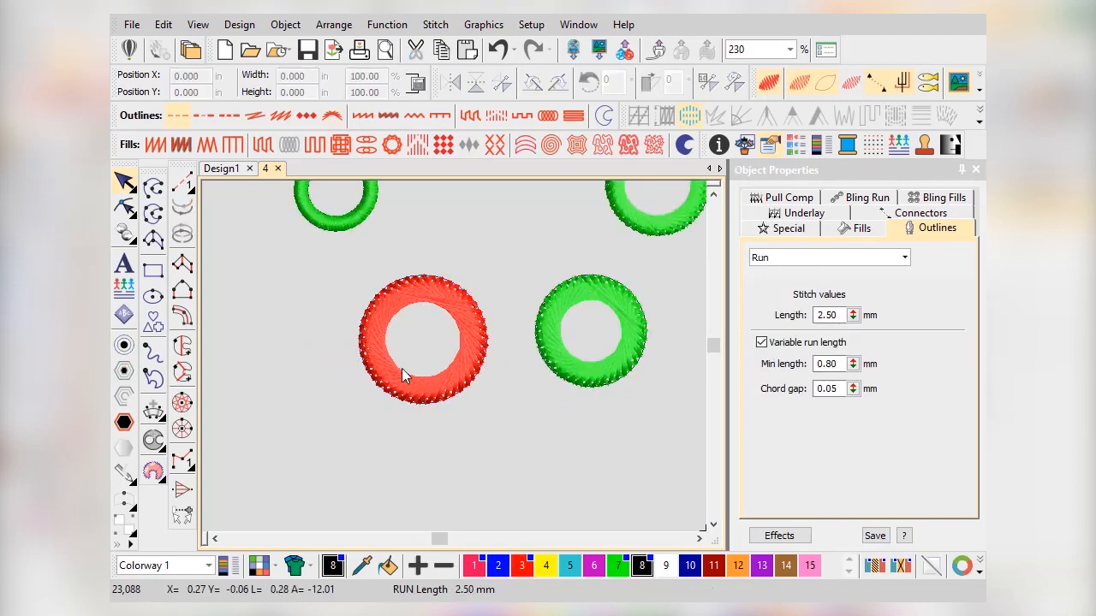
scroll(401, 368, "down", 3)
left_click(974, 171)
scroll(456, 329, "up", 4)
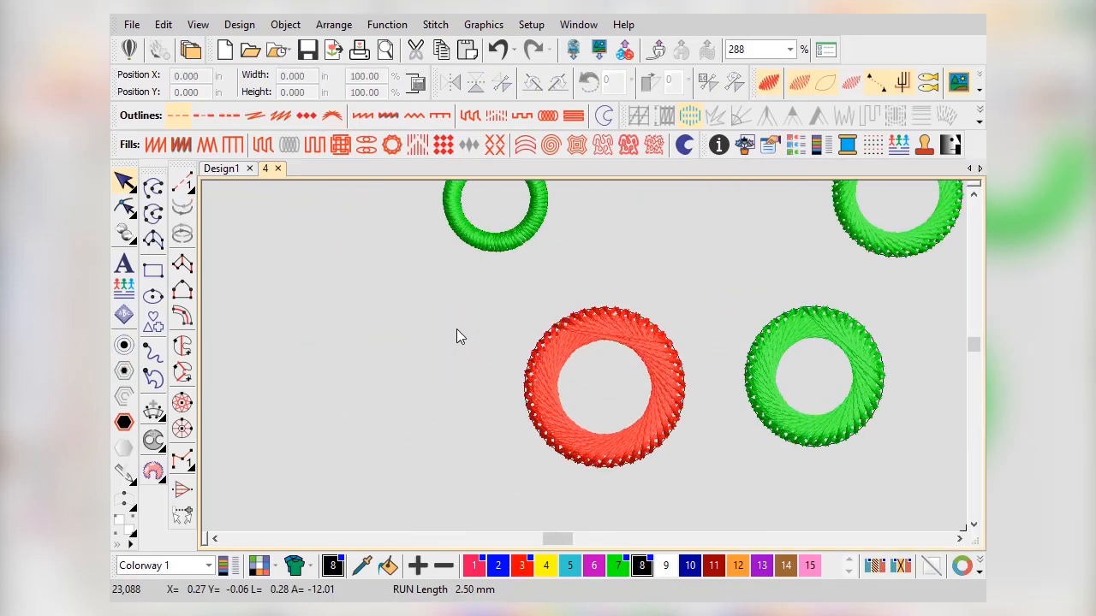
Select the red ring together with its inner Run circle and move both into the empty space right of the green rings
left_click_drag(510, 301, 681, 501)
scroll(570, 321, "down", 4)
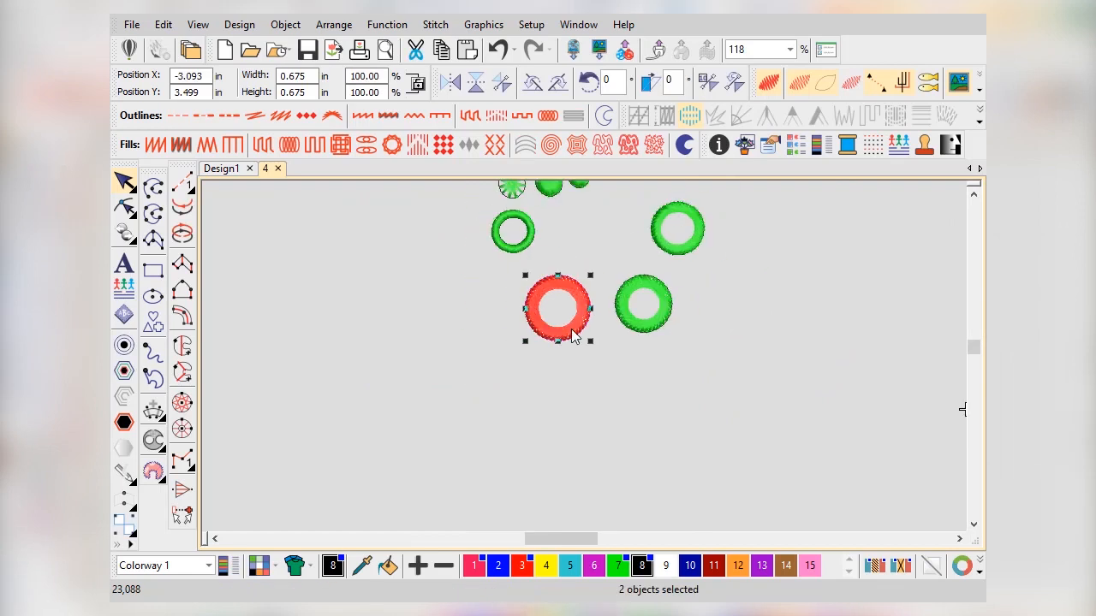
left_click_drag(569, 321, 863, 313)
scroll(599, 386, "up", 4)
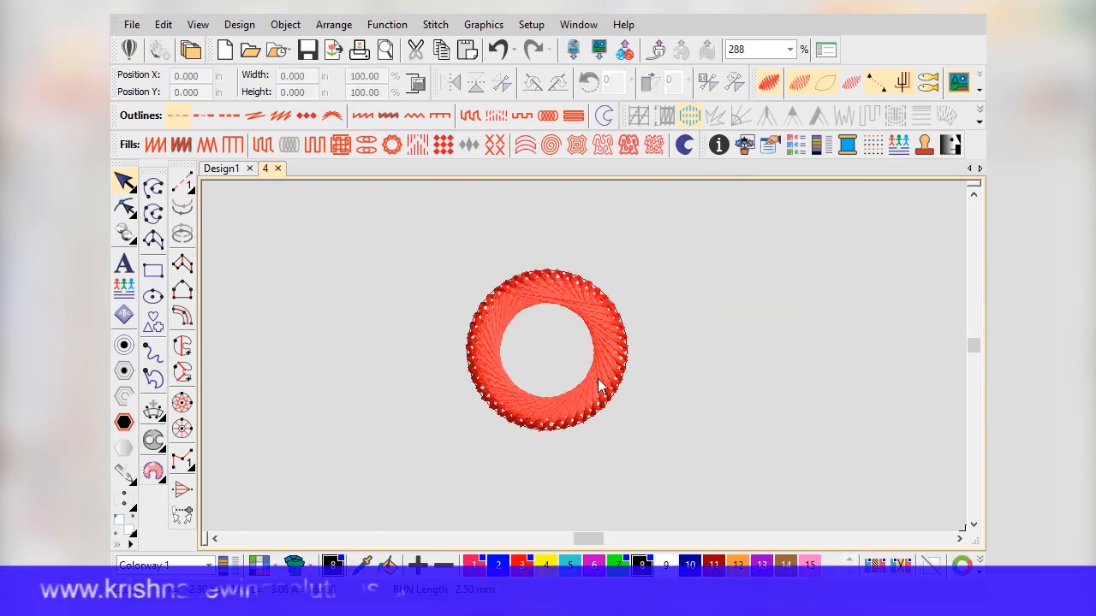
Duplicate the red ring, give the copy a Triple Run outline in teal colour 5, and deselect it
left_click(599, 410)
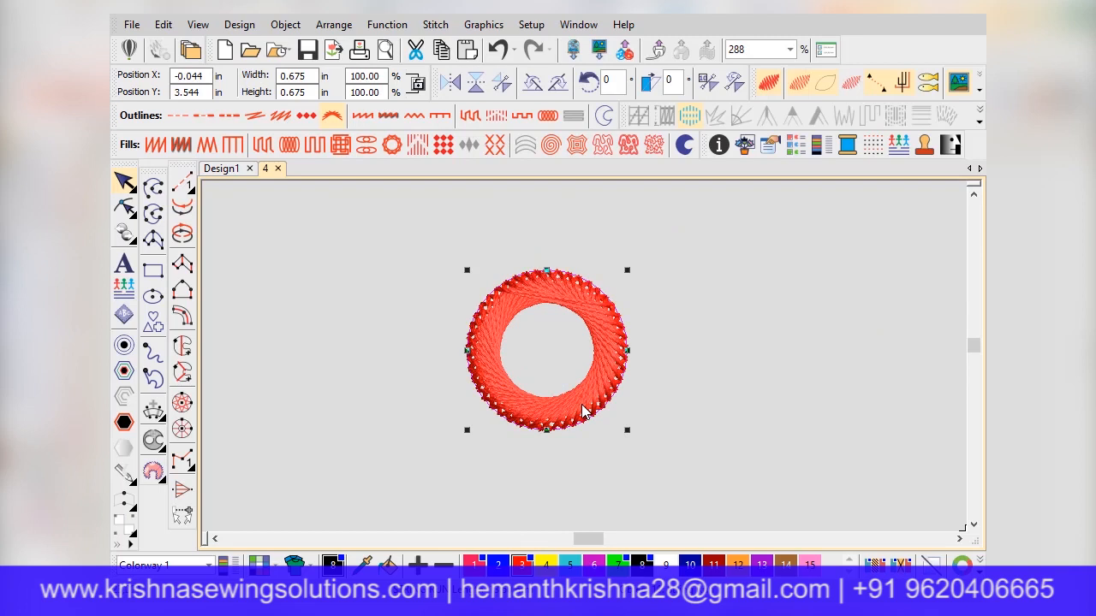
left_click(260, 125)
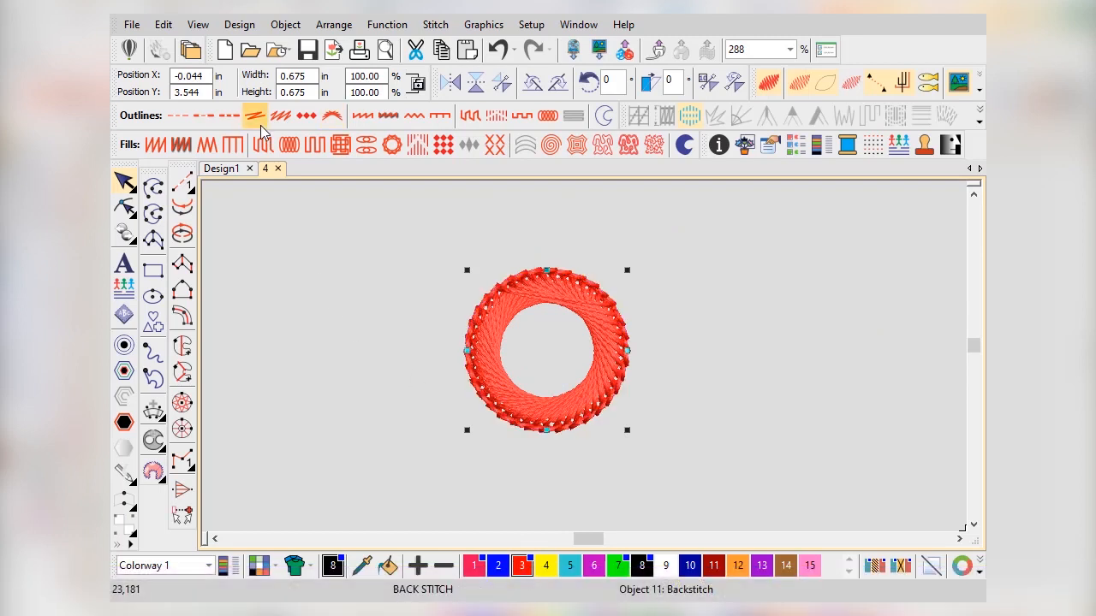
left_click(232, 118)
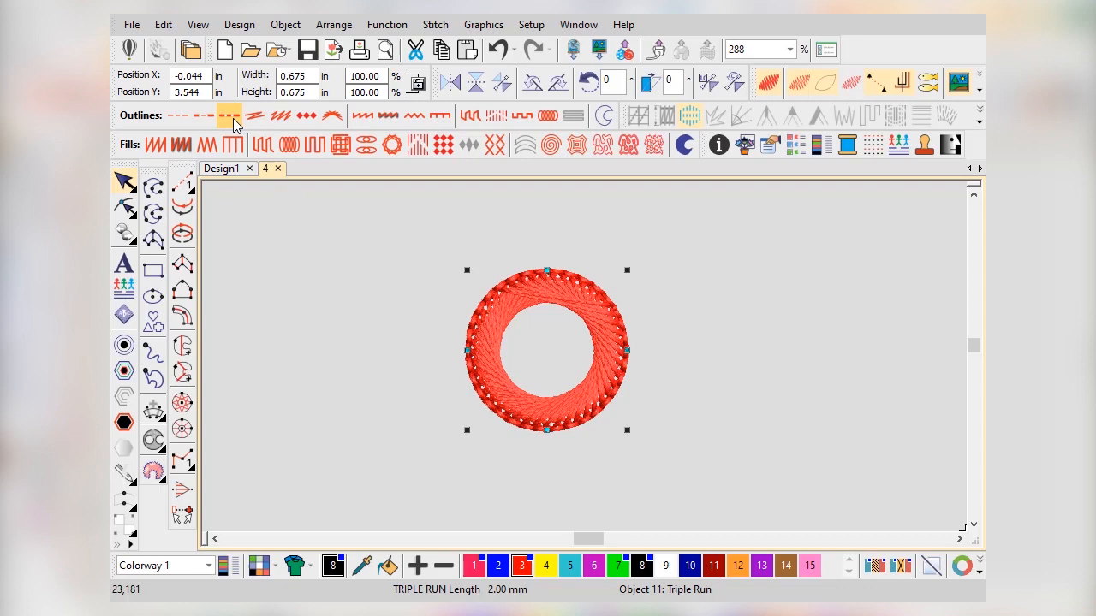
left_click(570, 567)
left_click(605, 470)
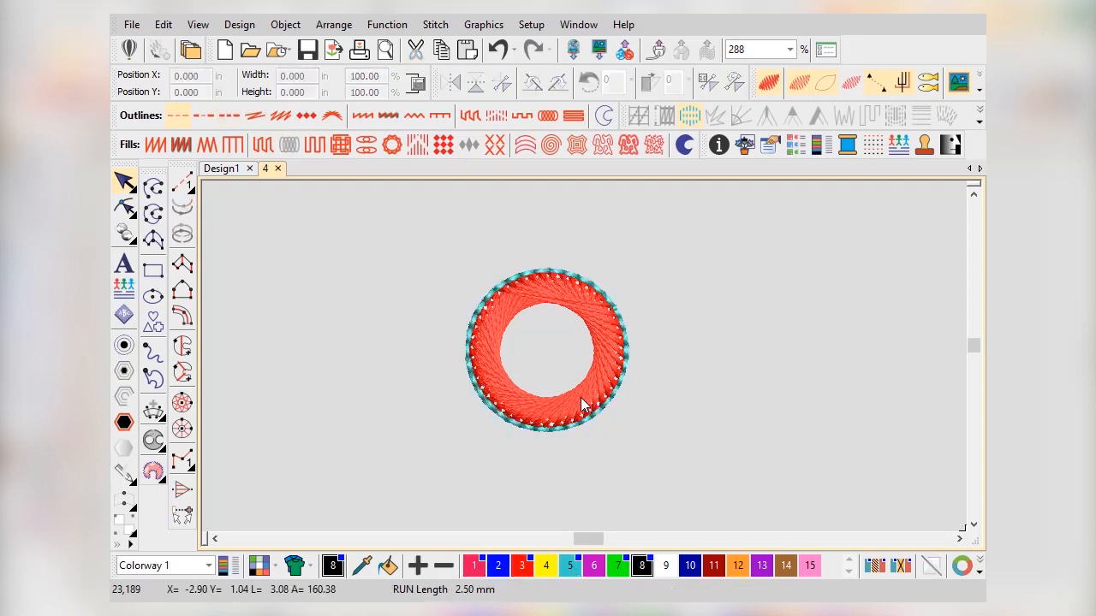
Examine the green circles and rings alongside the red String ring with its teal edging
scroll(582, 400, "down", 4)
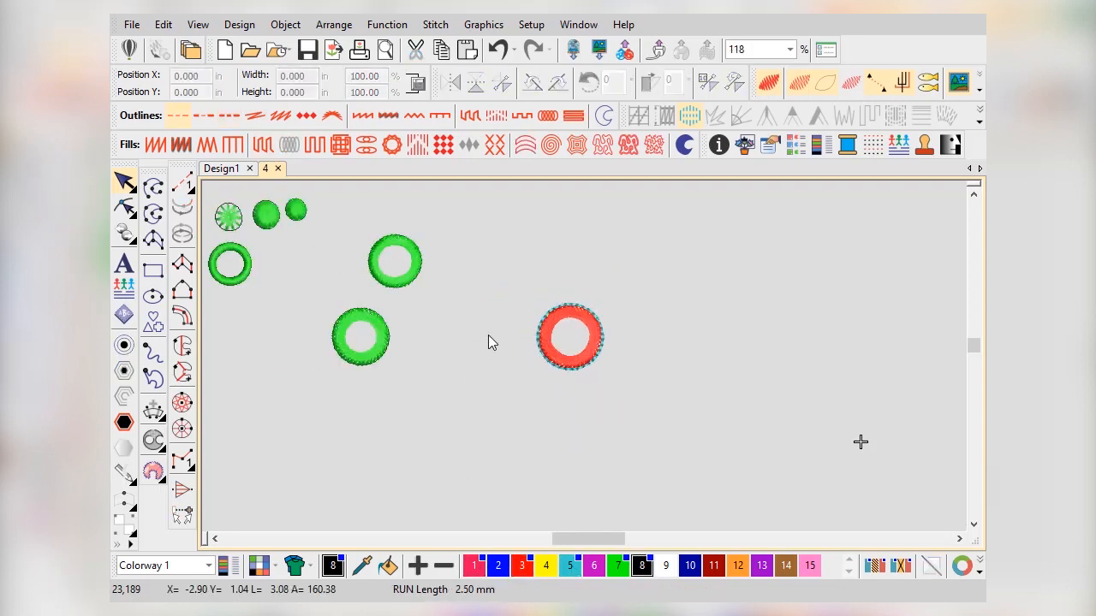
scroll(494, 317, "down", 1)
scroll(562, 343, "up", 3)
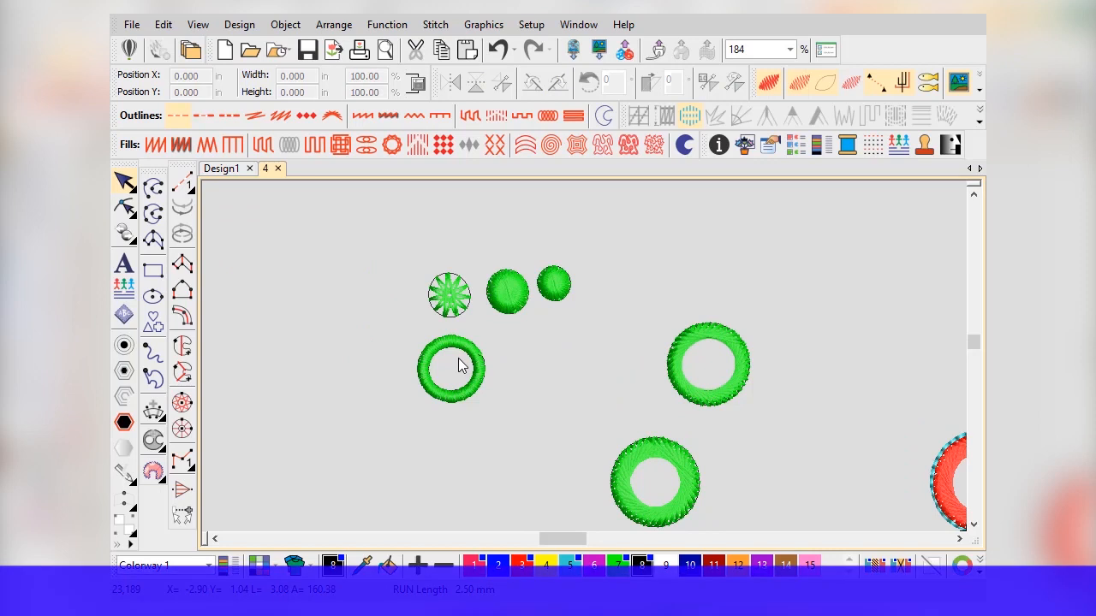
scroll(488, 308, "down", 2)
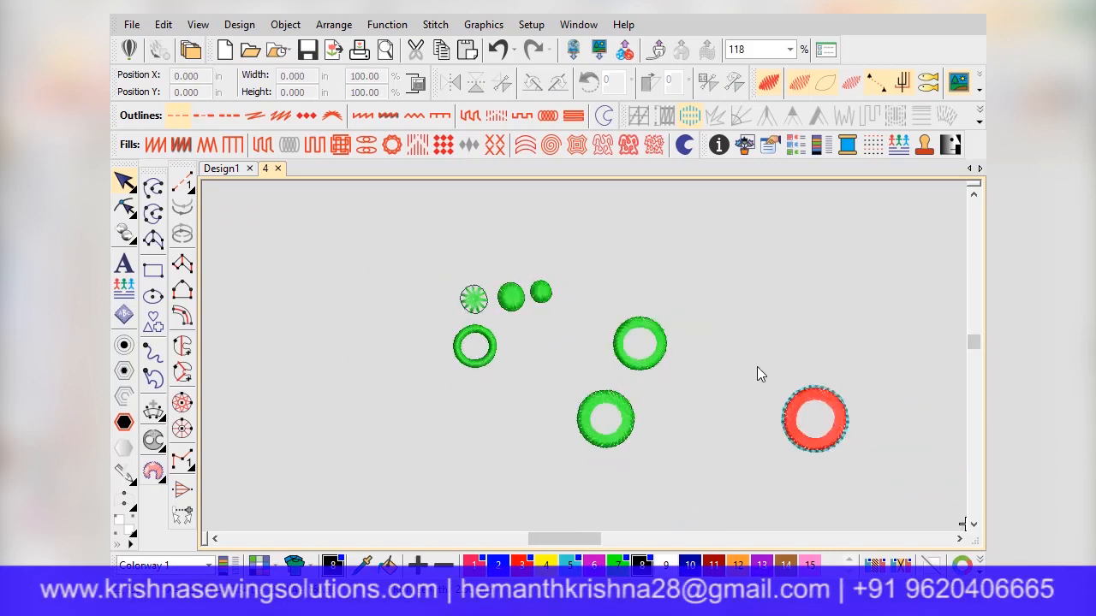
scroll(563, 348, "down", 1)
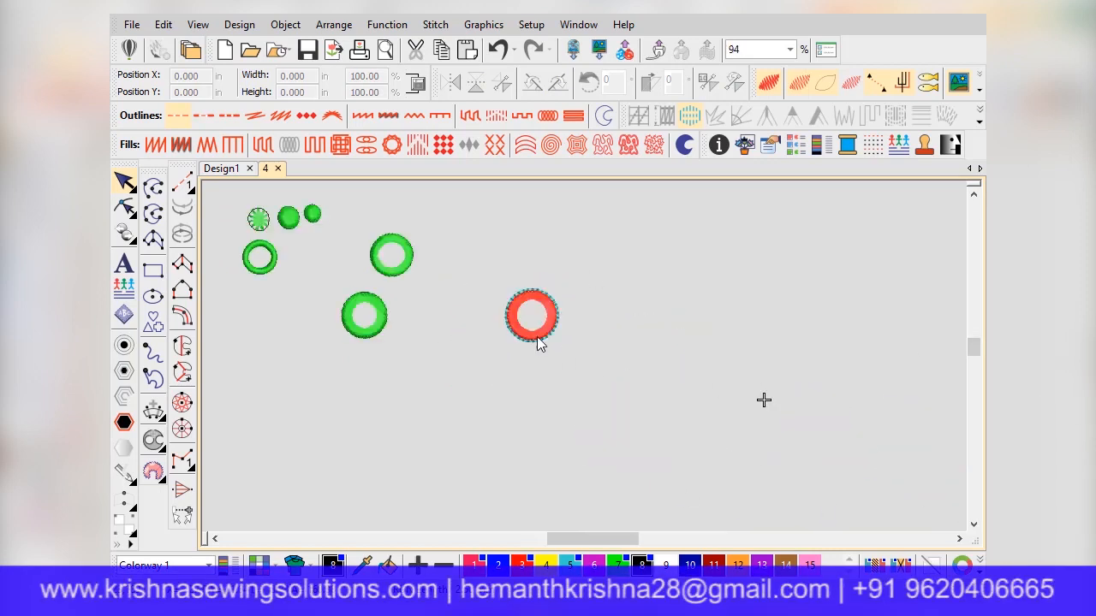
scroll(383, 301, "down", 1)
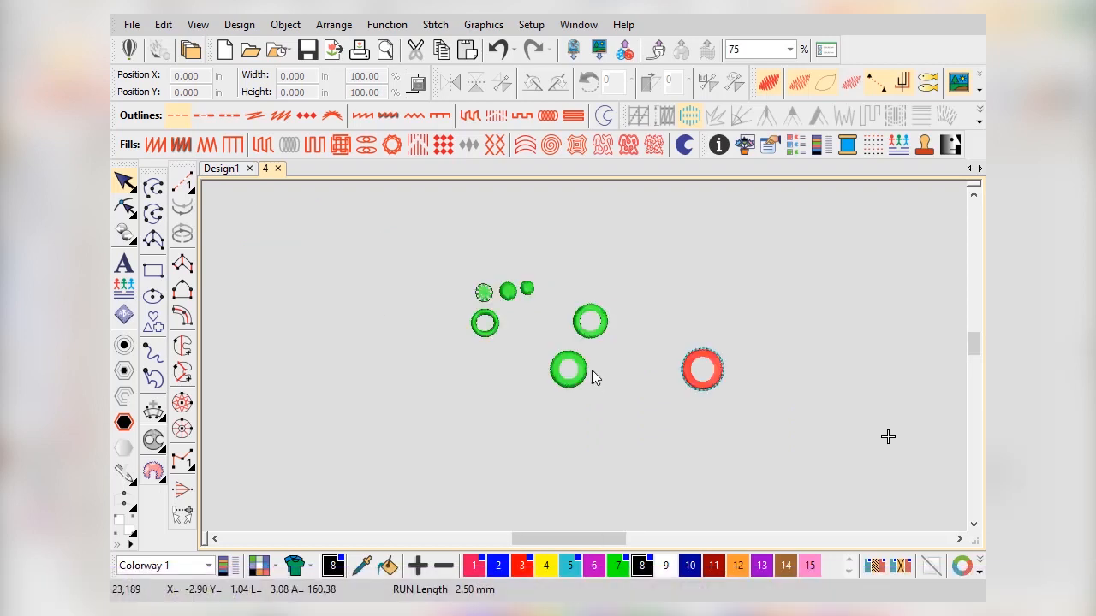
scroll(708, 377, "up", 5)
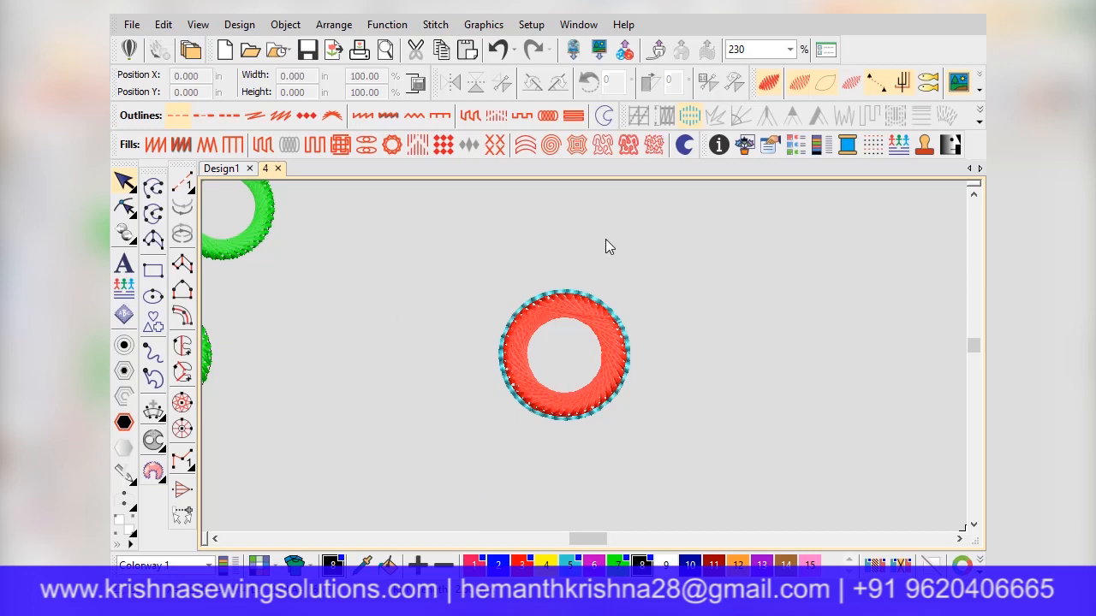
scroll(582, 376, "down", 2)
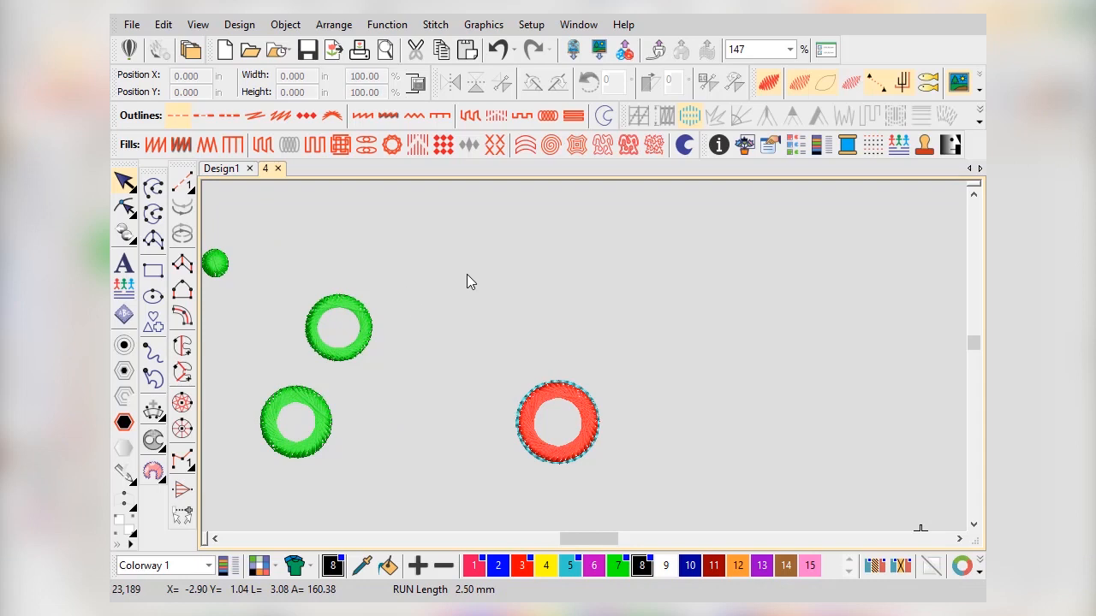
scroll(466, 282, "down", 2)
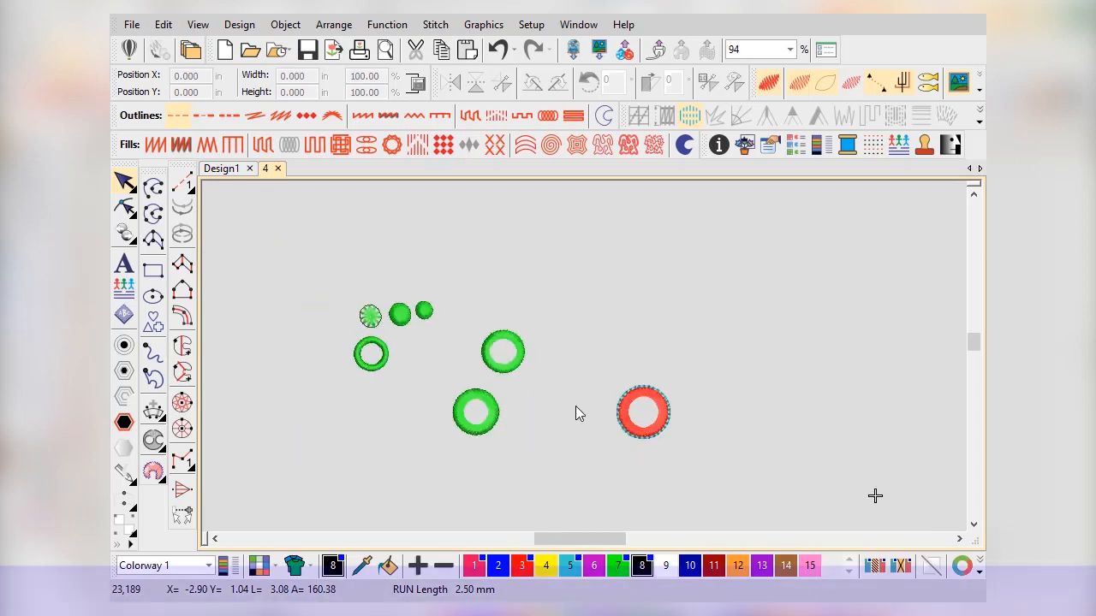
Digitize a filled circle about 0.381 by 0.381 in in the empty area away from the rings, and select it
left_click(181, 404)
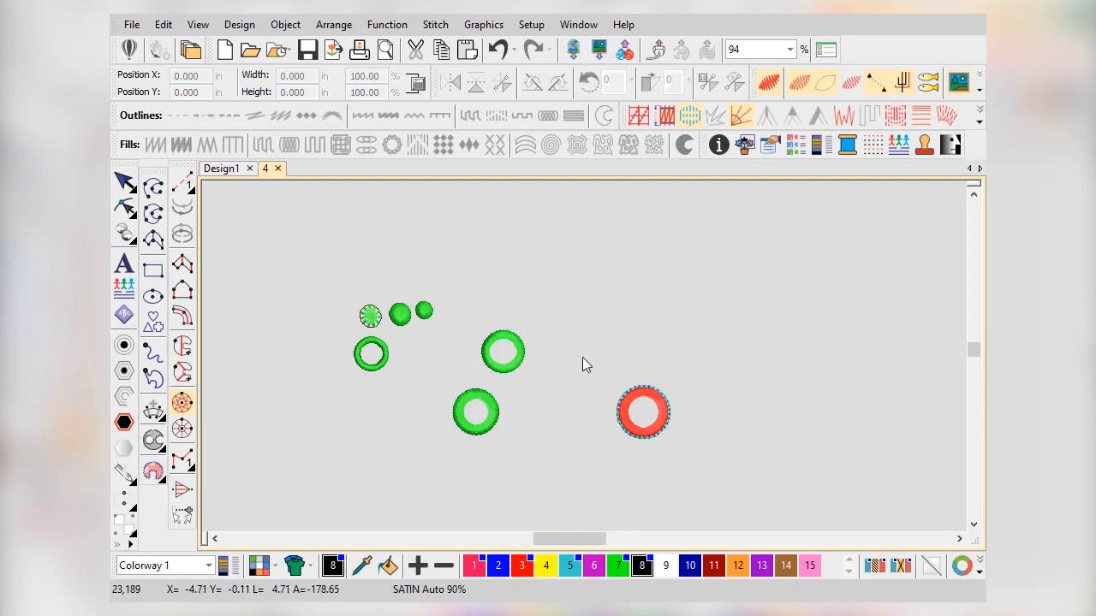
scroll(582, 357, "up", 4)
scroll(822, 251, "down", 2)
scroll(586, 363, "up", 3)
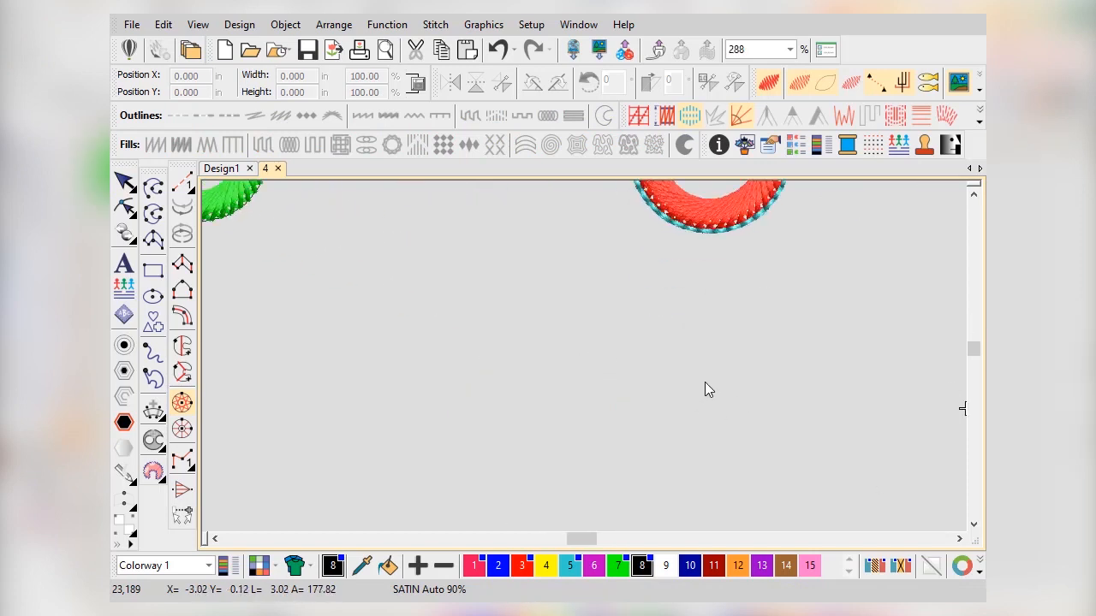
scroll(707, 402, "down", 6)
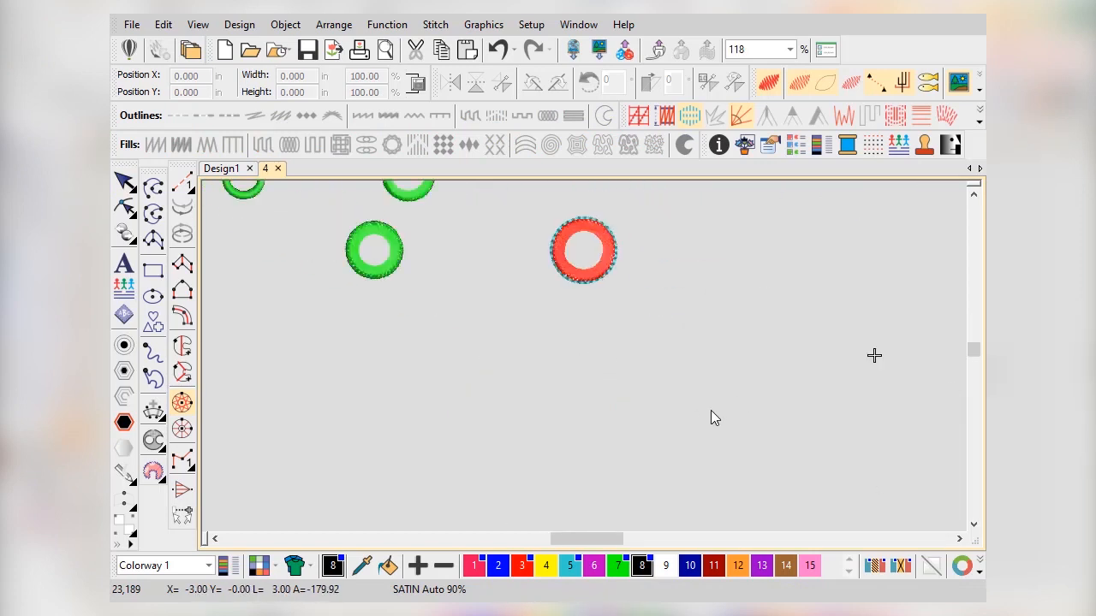
scroll(581, 358, "up", 5)
left_click(584, 339)
left_click(593, 375)
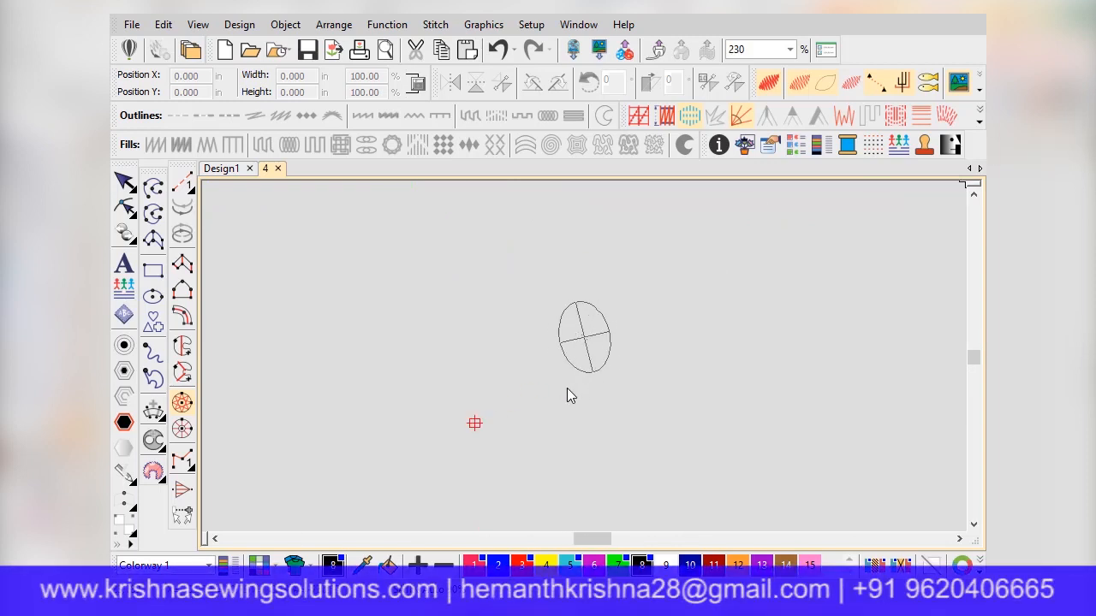
left_click(559, 390)
left_click(124, 180)
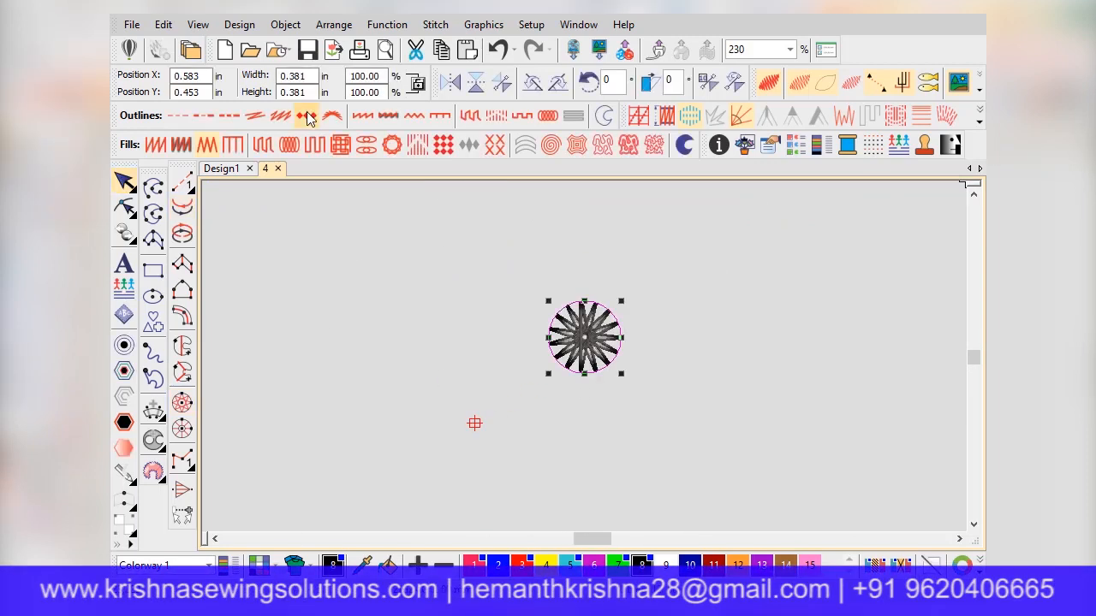
Set the black circle's width and height to 0.5 in
double_click(296, 76)
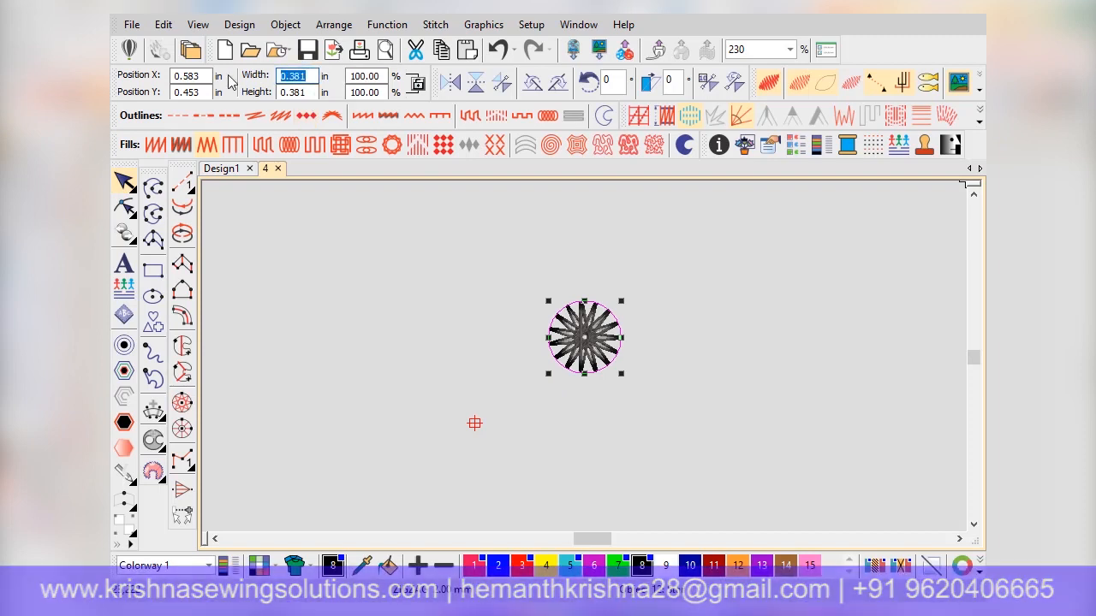
type(".5")
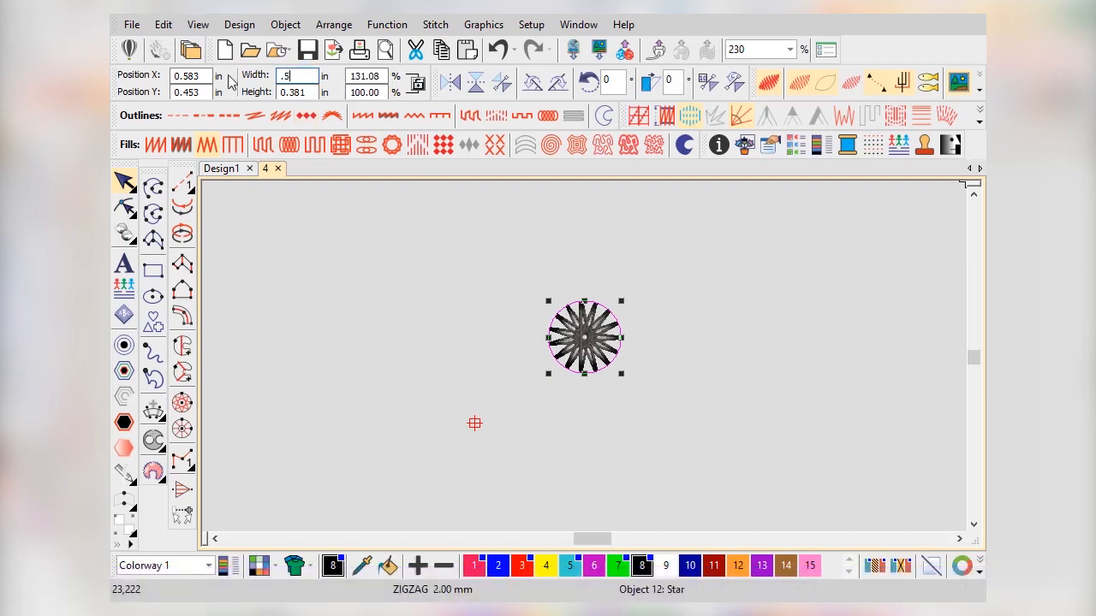
key("Tab")
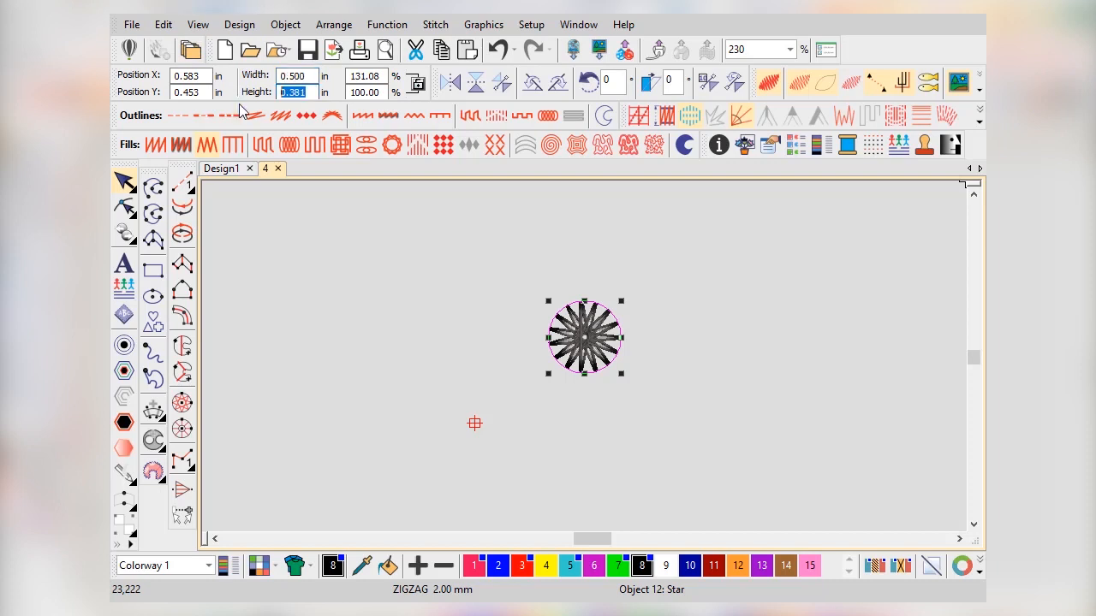
type(".5")
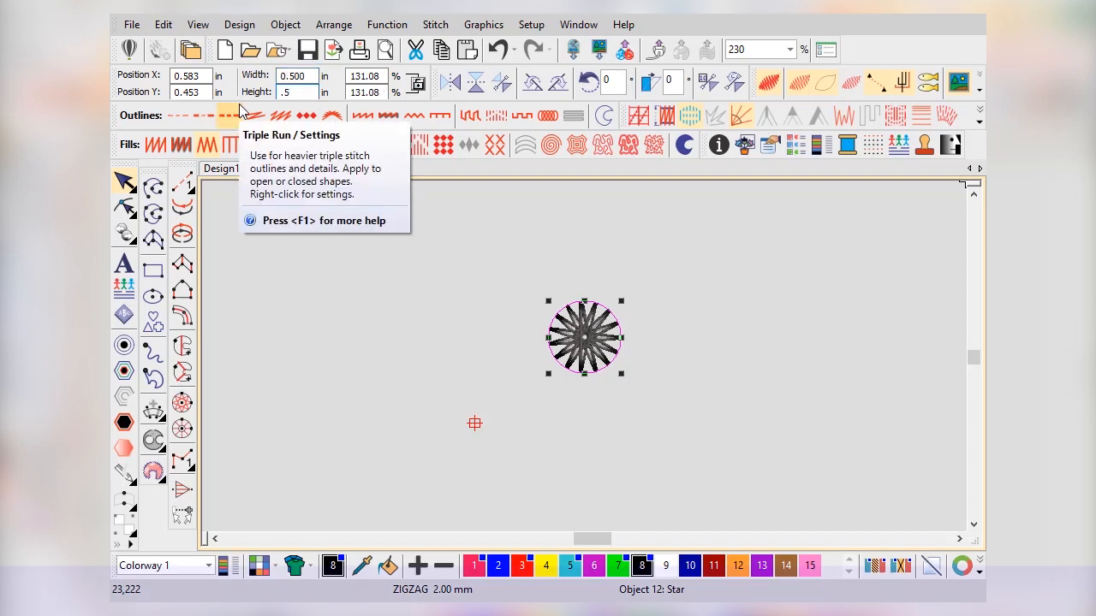
key("Return")
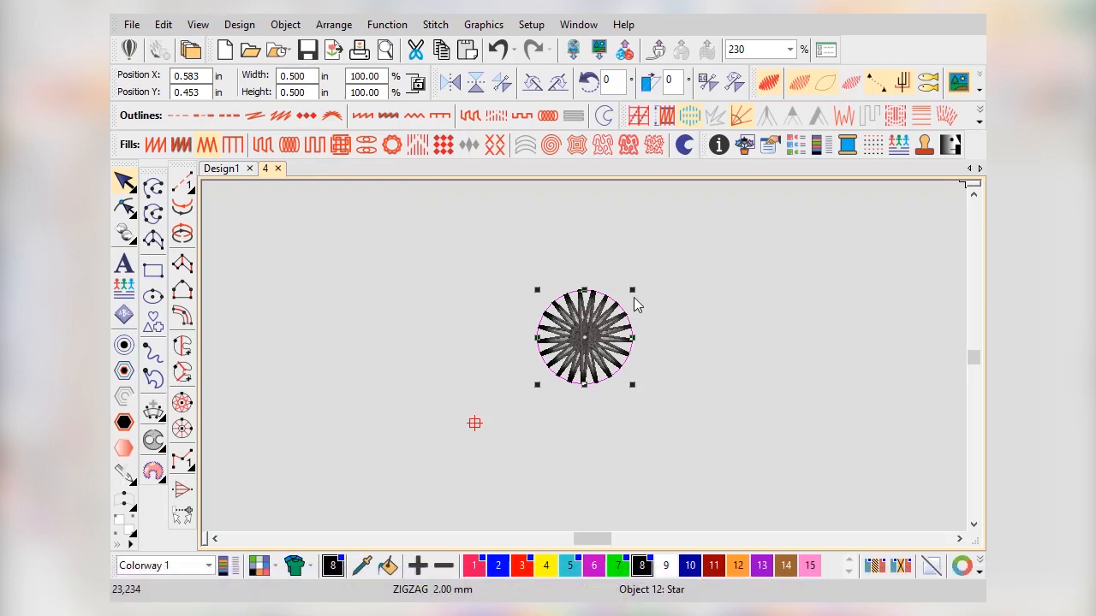
Enlarge the black circle proportionally to about 0.625 by 0.625 in
left_click_drag(633, 291, 664, 257)
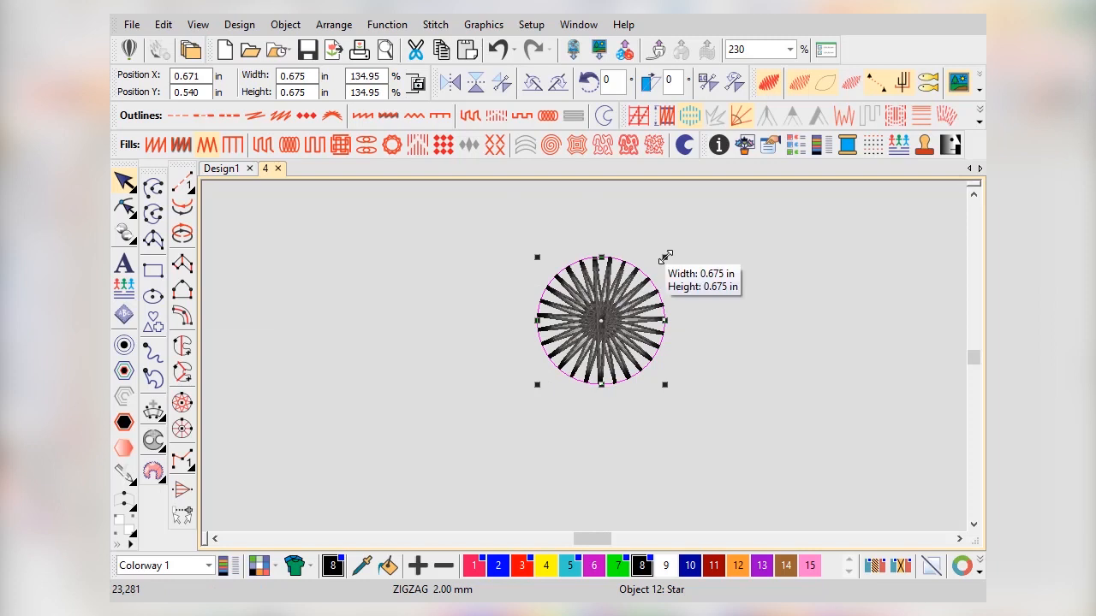
left_click_drag(665, 259, 655, 267)
scroll(599, 349, "down", 1)
scroll(599, 351, "up", 4)
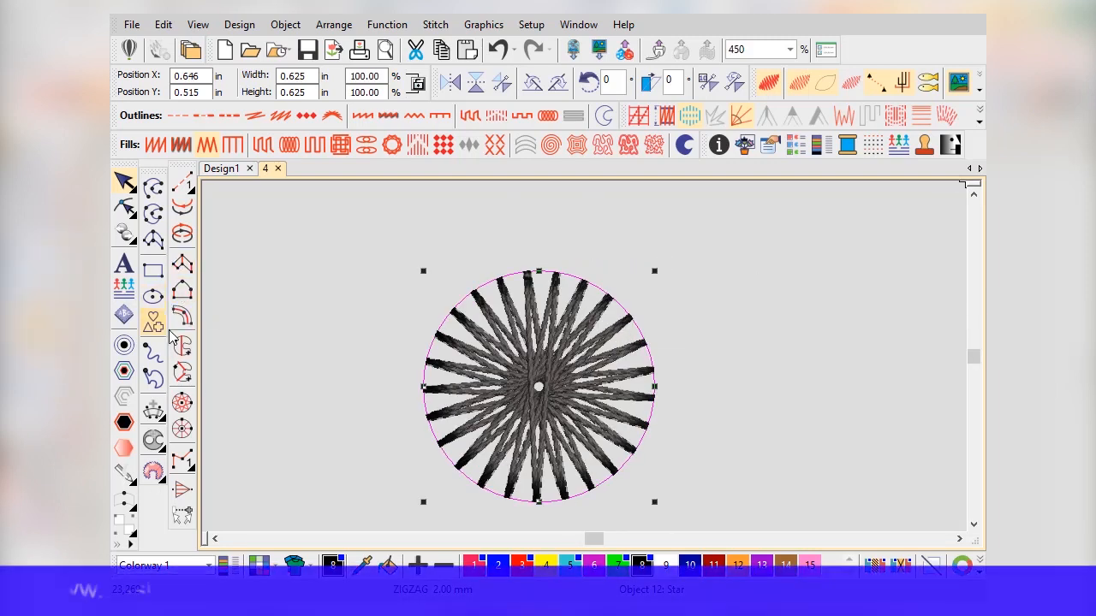
Give the circle a Ripple fill and recolour it with red colour 3
left_click(551, 145)
scroll(613, 353, "down", 3)
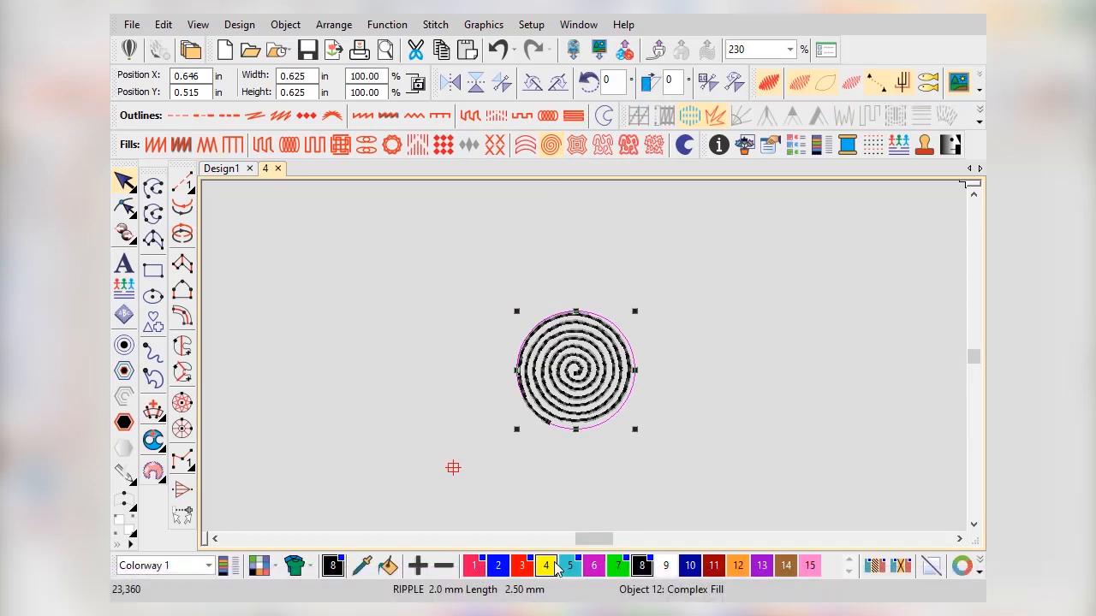
left_click(521, 565)
Set the stitch spacing of the red circle's spiral Ripple fill to 4.07 mm
scroll(587, 362, "up", 4)
scroll(482, 281, "down", 1)
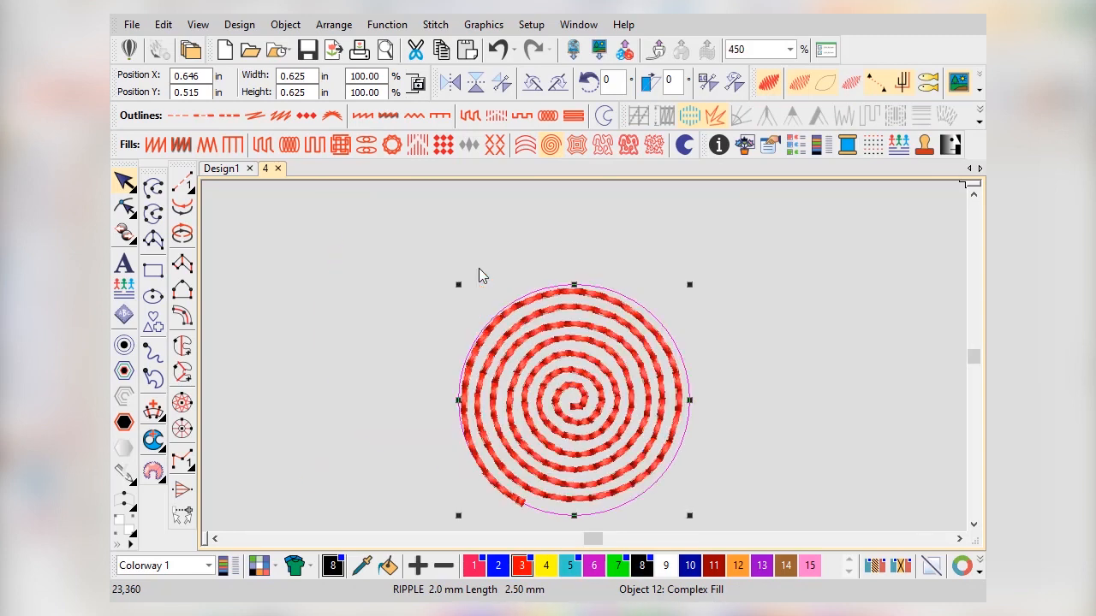
right_click(572, 332)
left_click(668, 8)
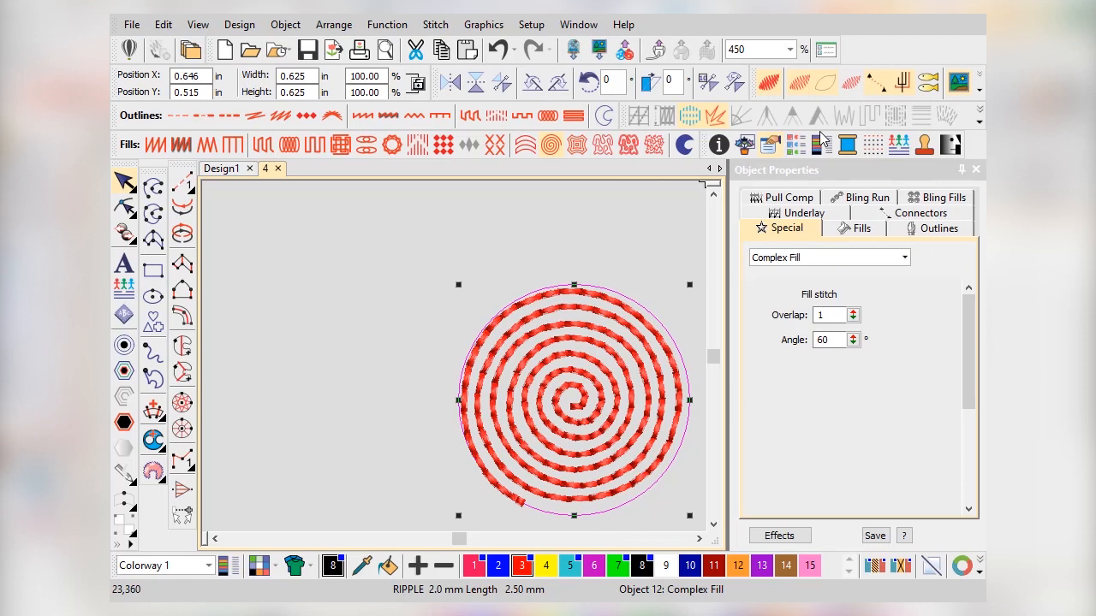
left_click(861, 231)
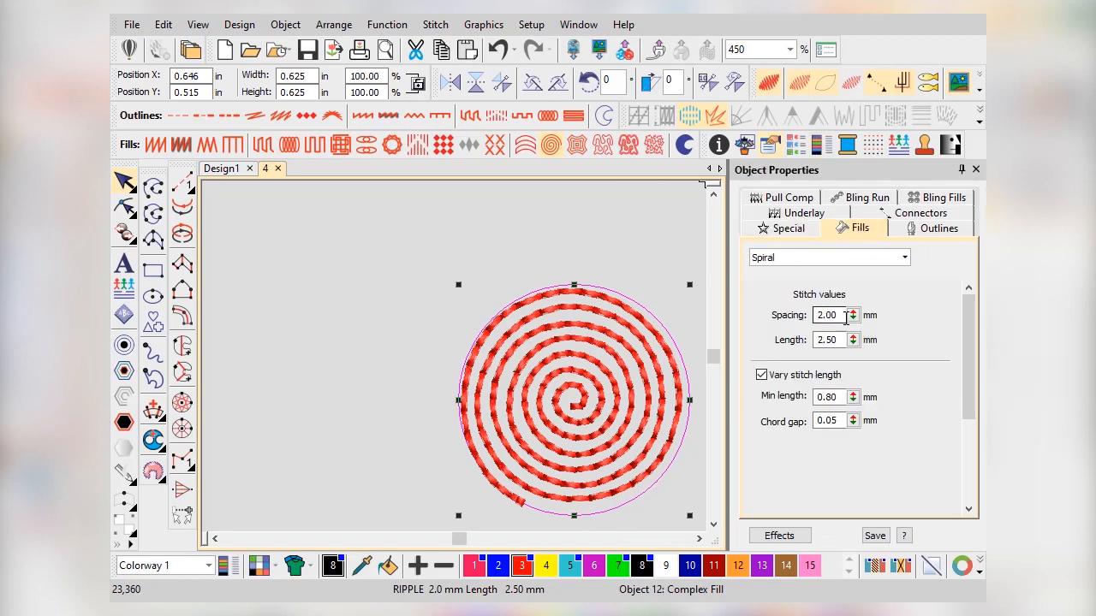
left_click_drag(853, 317, 775, 272)
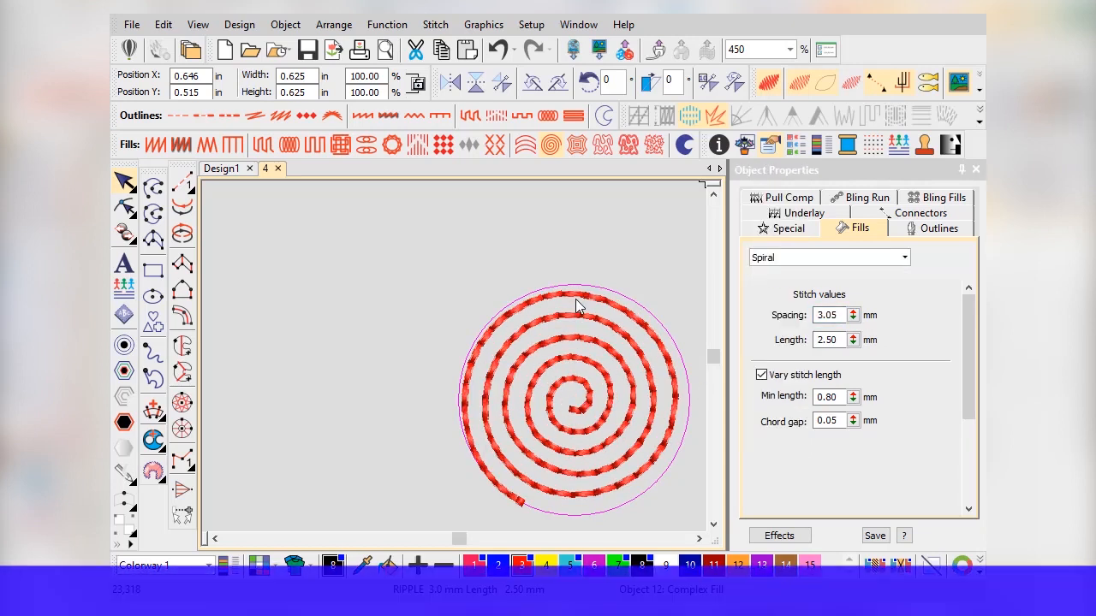
left_click_drag(854, 315, 768, 278)
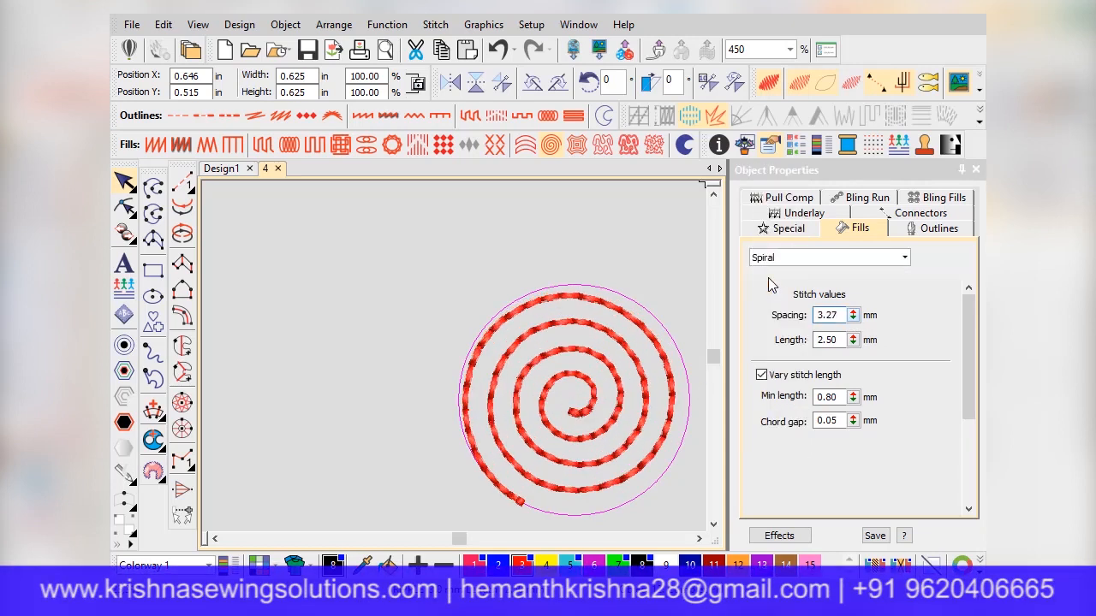
left_click_drag(853, 316, 755, 267)
left_click_drag(853, 316, 776, 257)
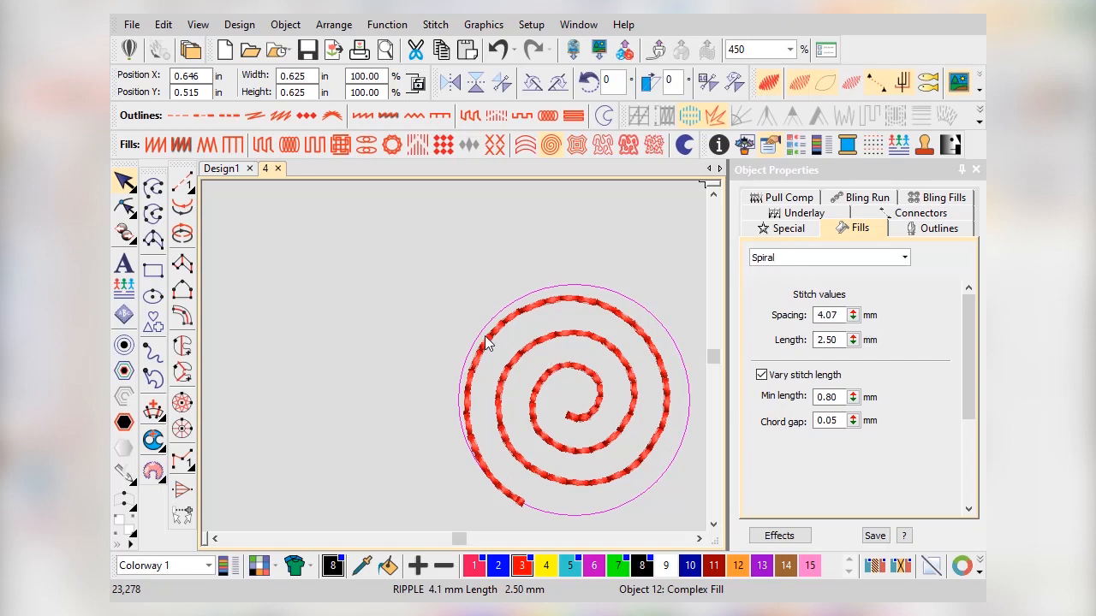
scroll(634, 417, "down", 1)
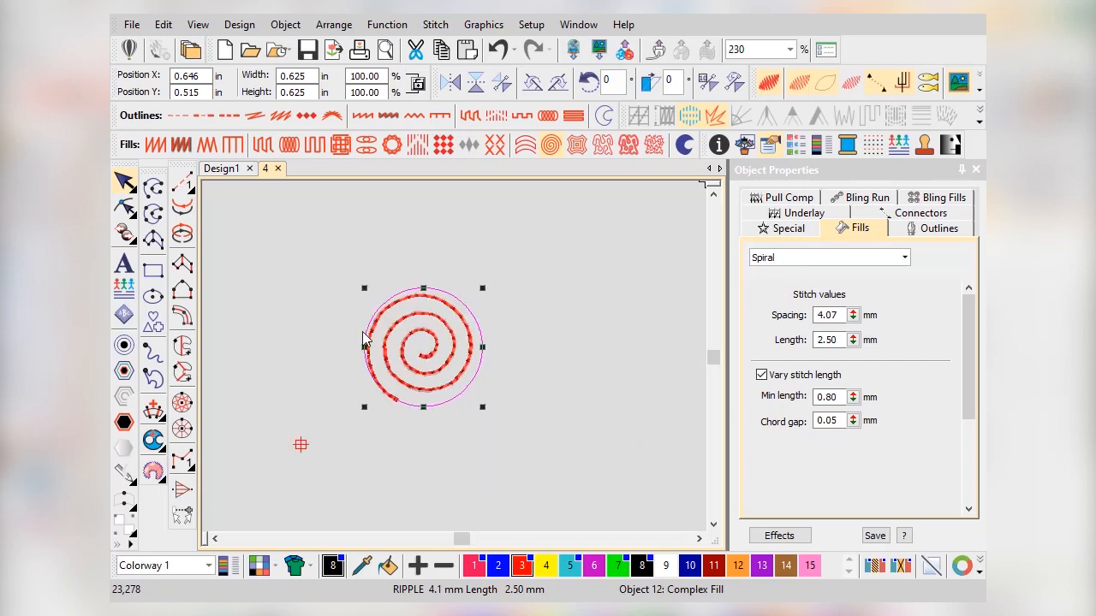
scroll(399, 327, "up", 2)
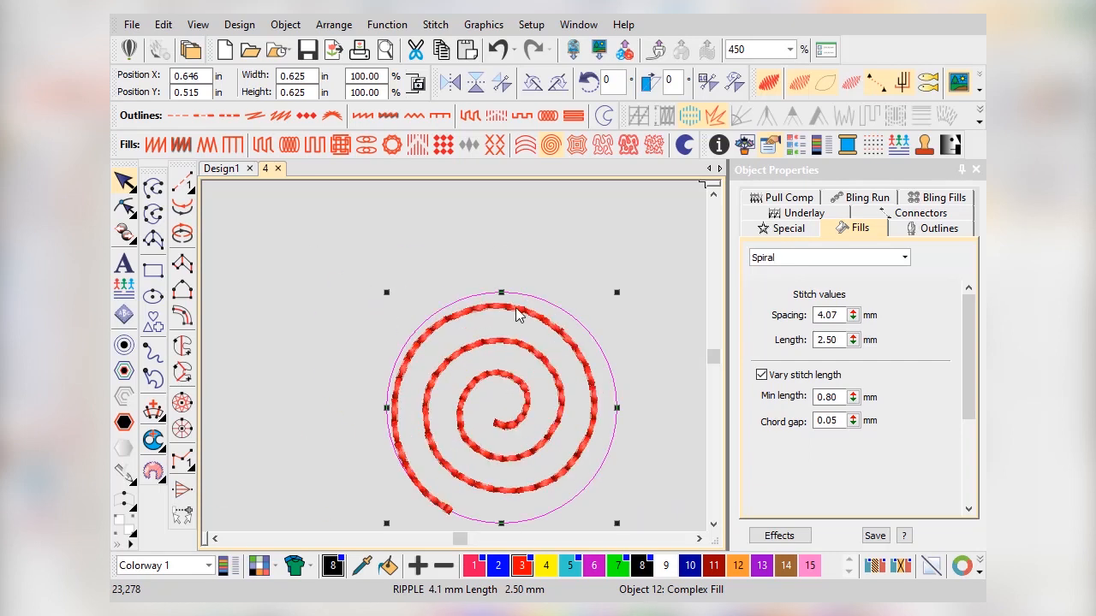
left_click(975, 170)
scroll(502, 403, "down", 1)
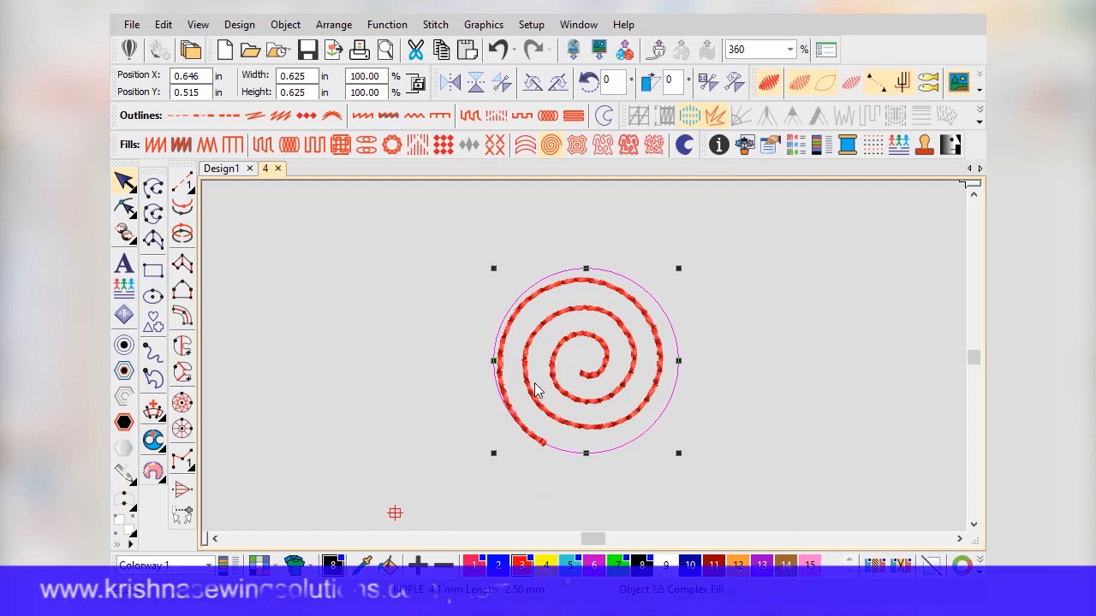
Break the red spiral fill apart into a run line and give that line a String Run outline
left_click(333, 24)
left_click(345, 172)
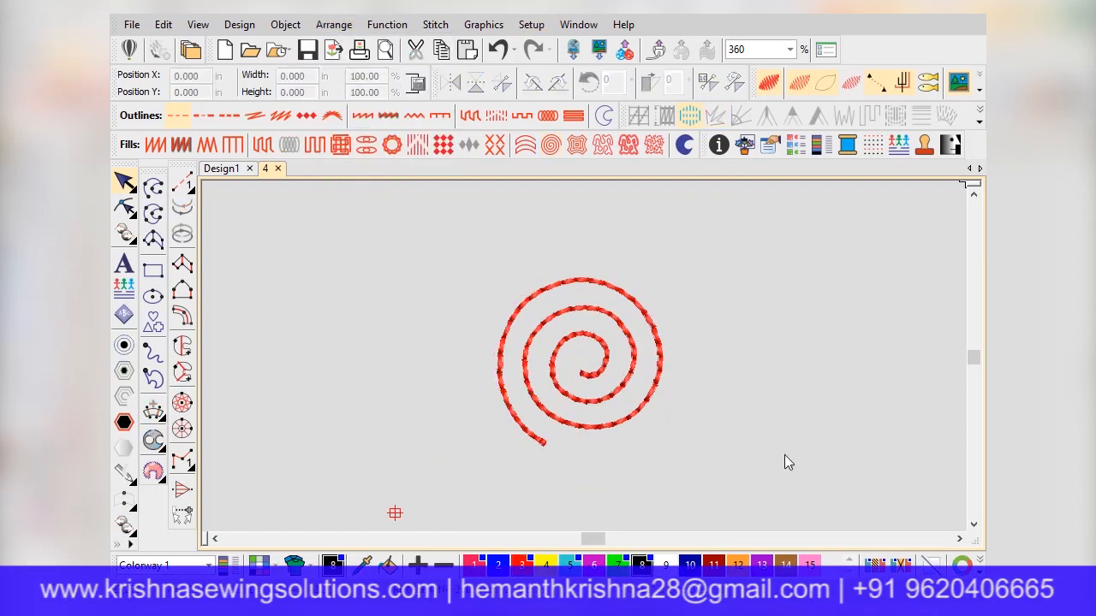
left_click(569, 429)
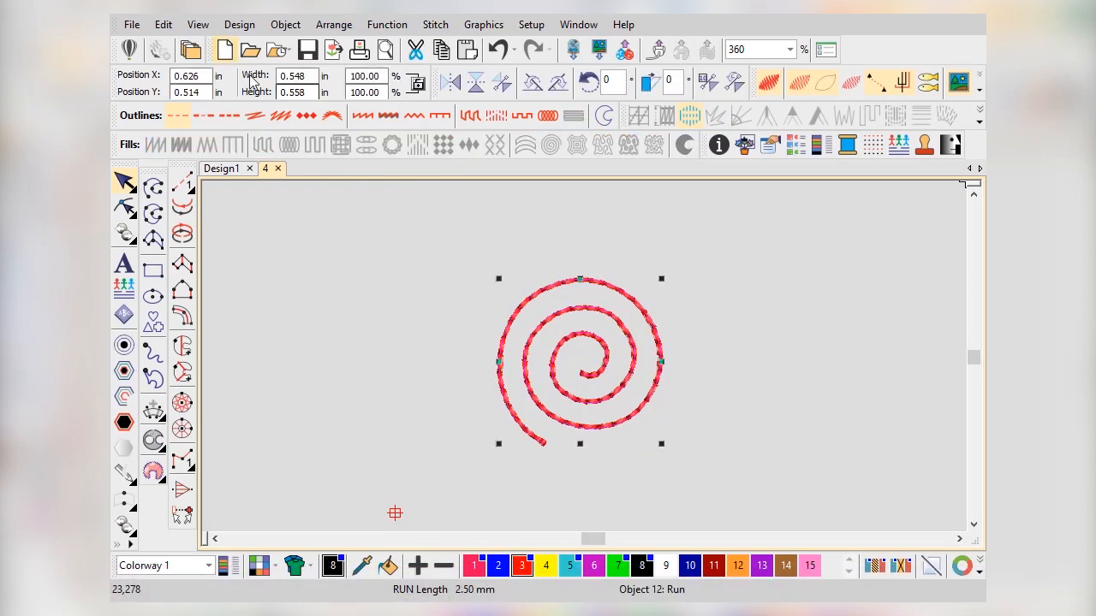
left_click(332, 116)
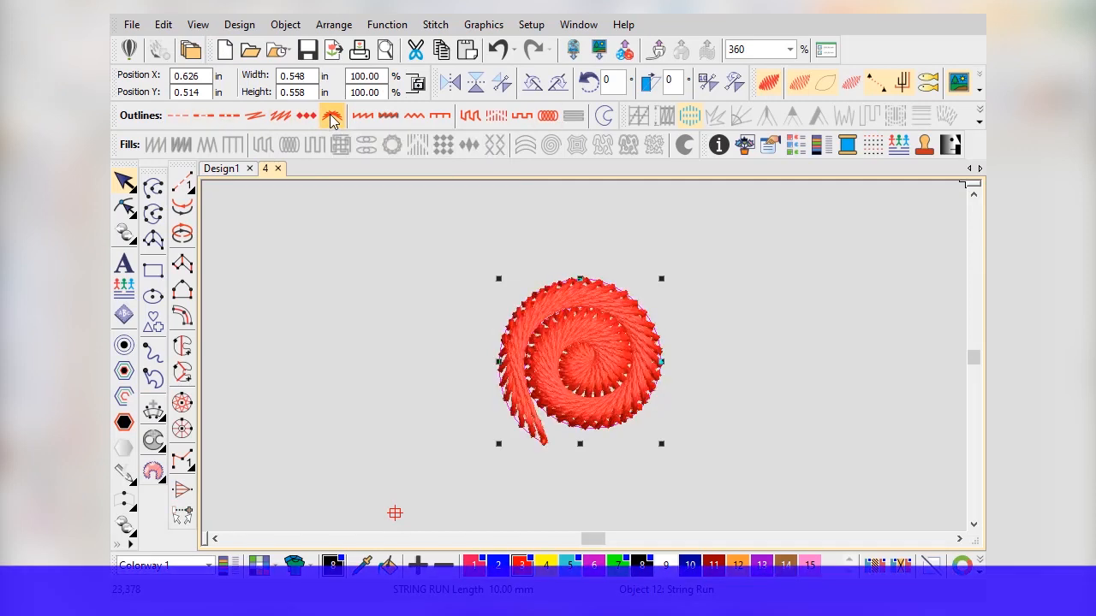
Reshape the outer end of the red String spiral to close the circle, about 0.542 by 0.566 in overall
left_click(124, 207)
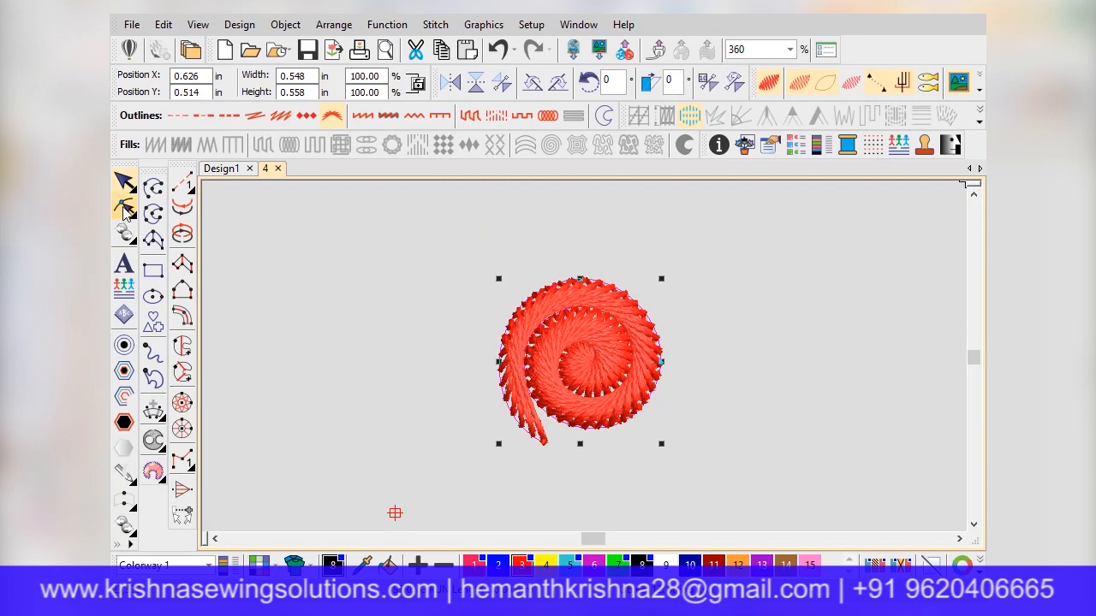
left_click_drag(553, 442, 636, 419)
right_click(552, 435)
left_click_drag(551, 439, 552, 444)
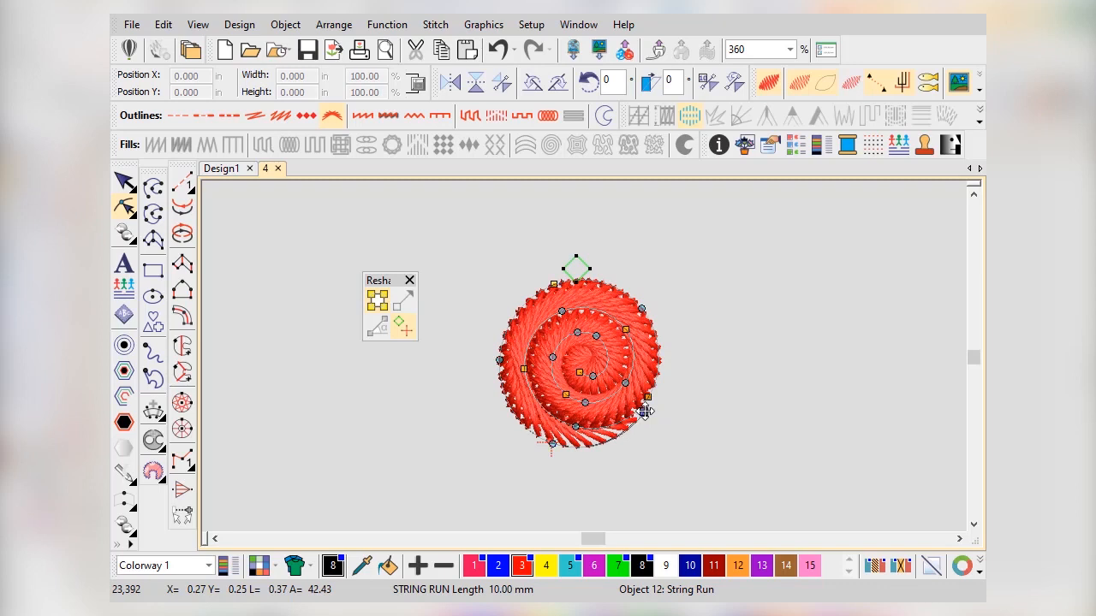
left_click_drag(644, 414, 646, 407)
left_click(124, 181)
Move the red String spiral up between the green and red rings, to about X -1.12, Y 2.93 in
key("0")
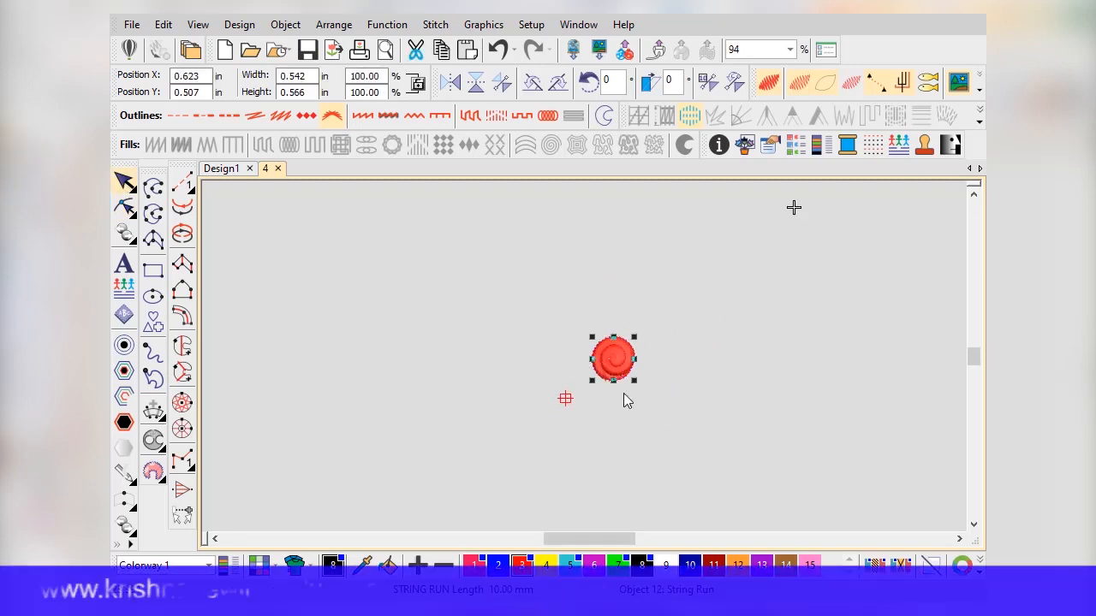
key("Escape")
scroll(626, 354, "down", 4)
scroll(584, 356, "up", 6)
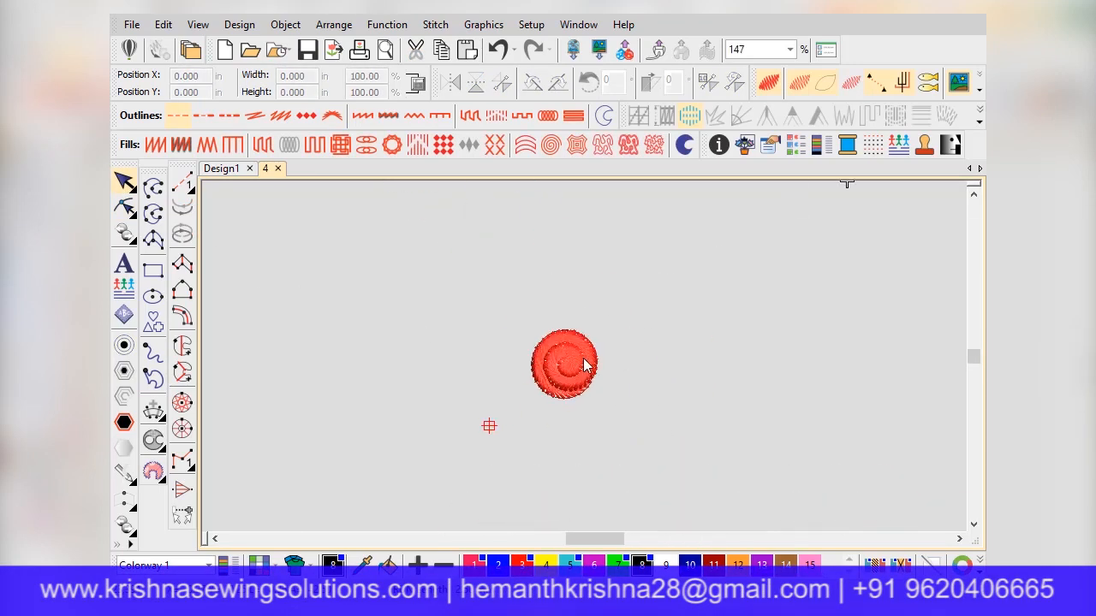
scroll(585, 363, "up", 5)
key("0")
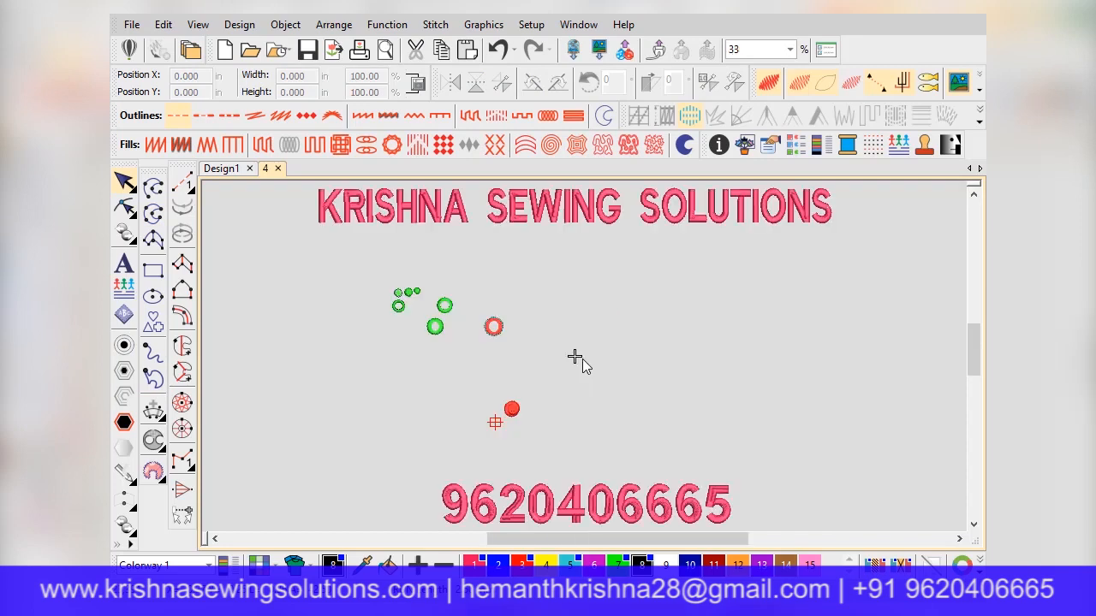
scroll(585, 363, "up", 7)
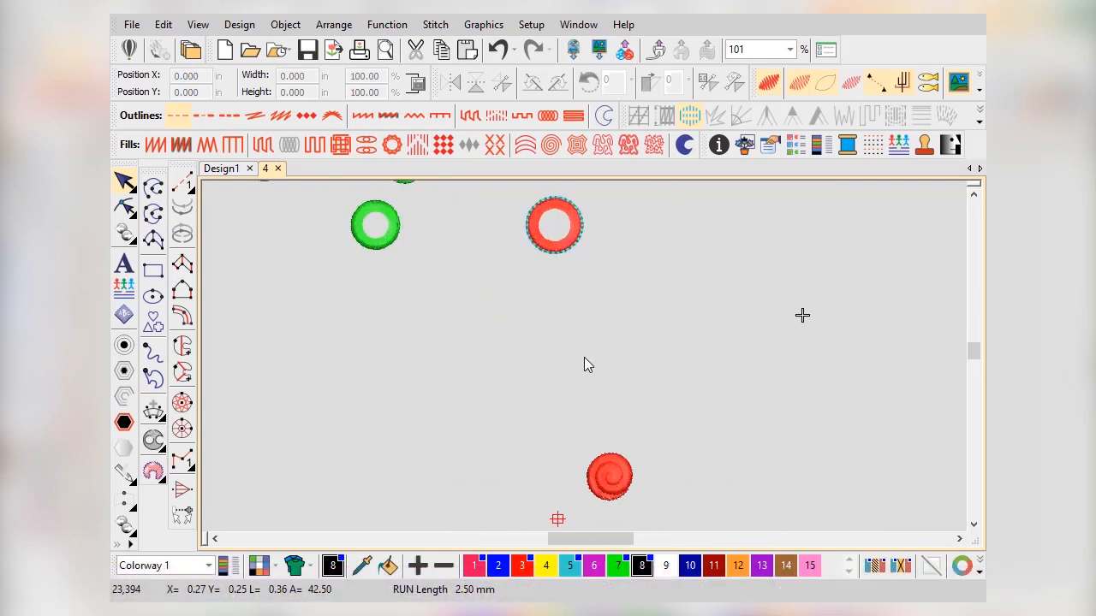
scroll(579, 359, "down", 5)
scroll(582, 360, "up", 3)
scroll(645, 439, "down", 2)
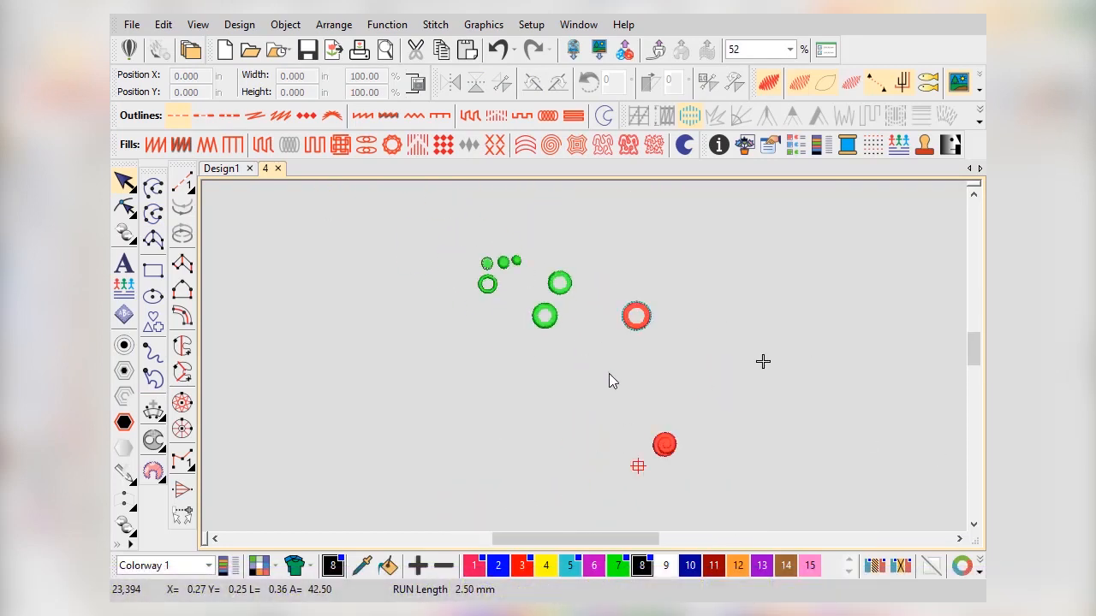
scroll(610, 380, "up", 1)
left_click_drag(651, 452, 560, 320)
scroll(587, 360, "up", 3)
scroll(587, 362, "down", 2)
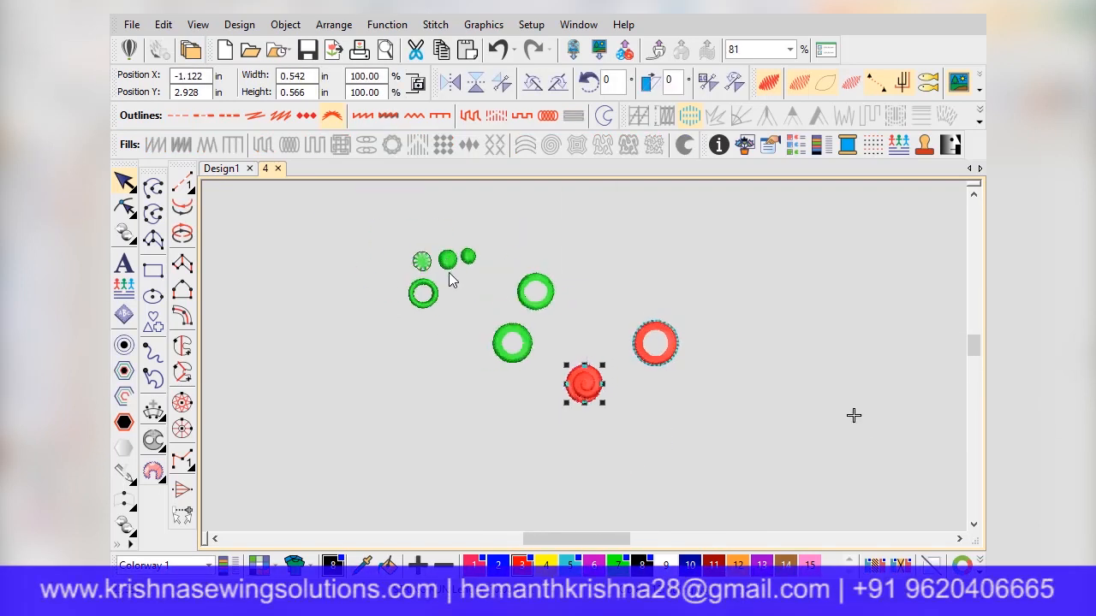
Play the stitching simulation slowly from the start of the green stitches to examine the filled circles and the first String ring
scroll(587, 364, "up", 4)
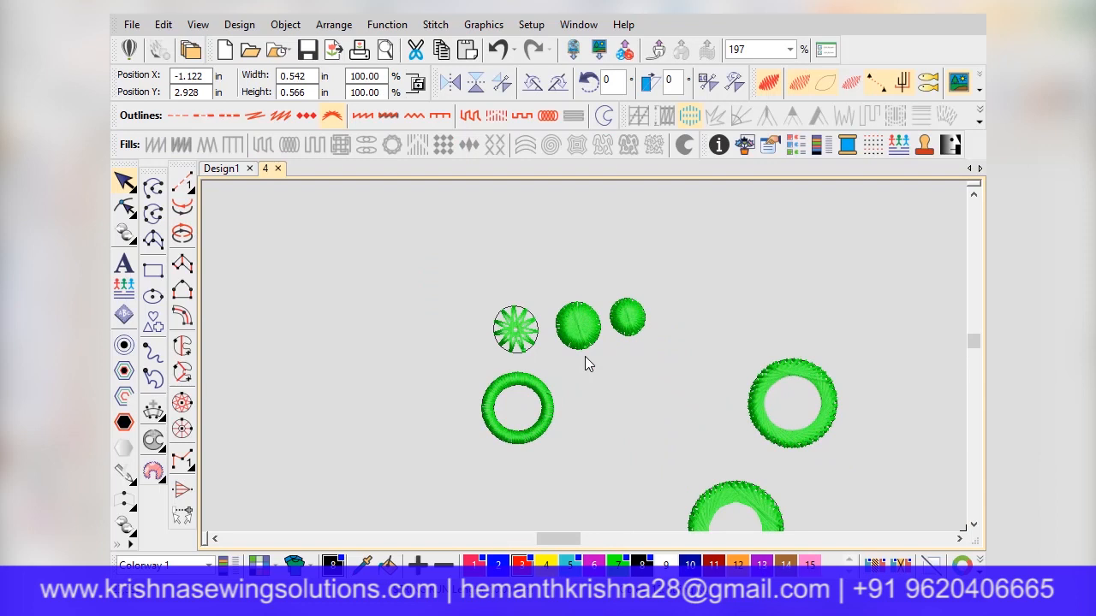
key("shift+r")
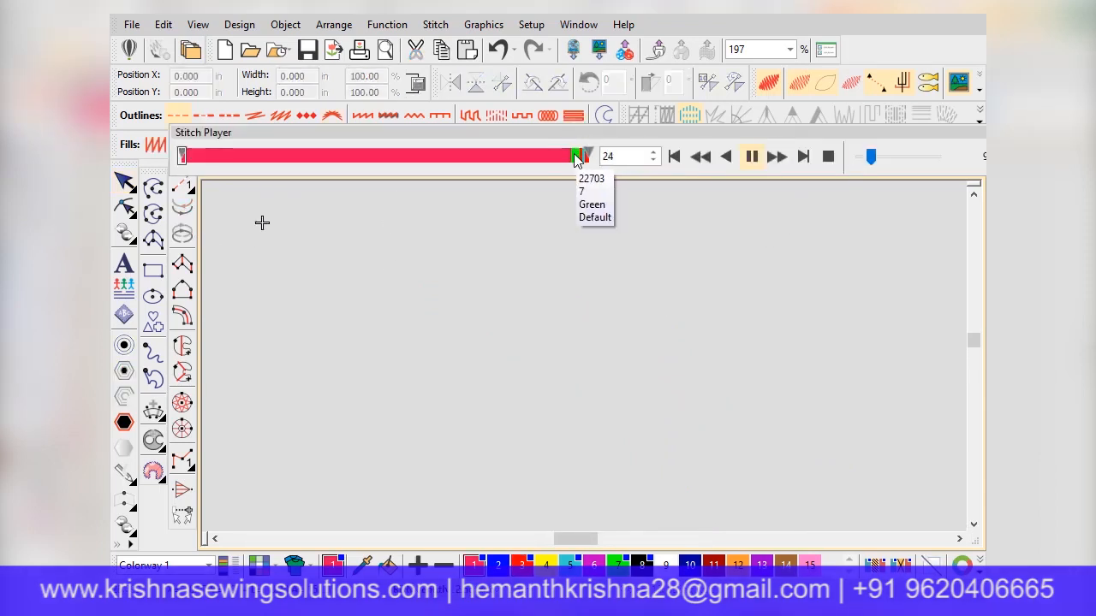
left_click(574, 157)
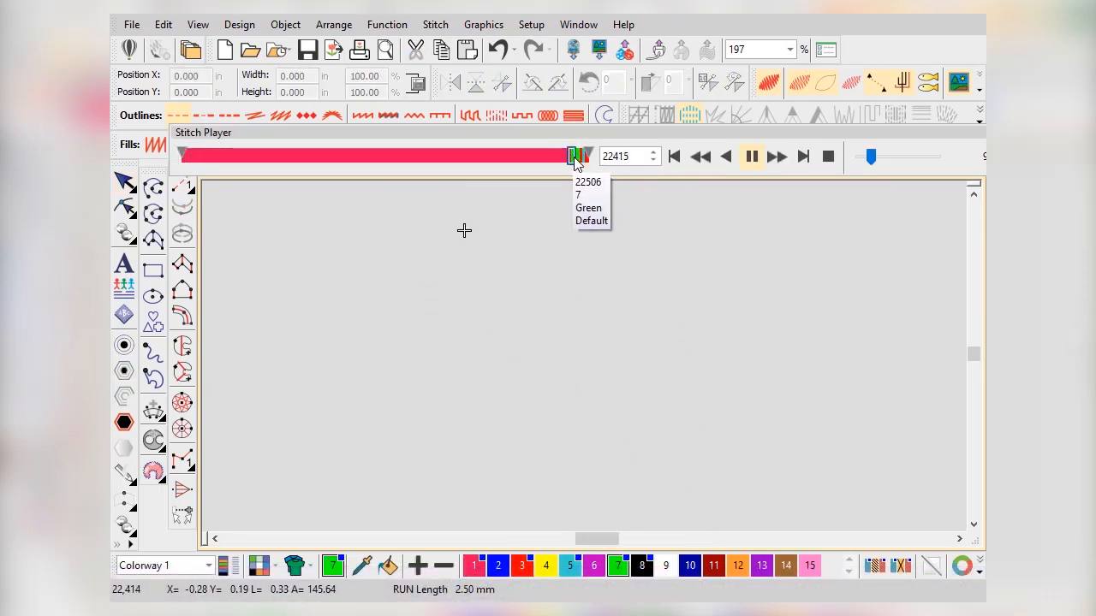
left_click_drag(871, 158, 862, 158)
scroll(589, 388, "up", 4)
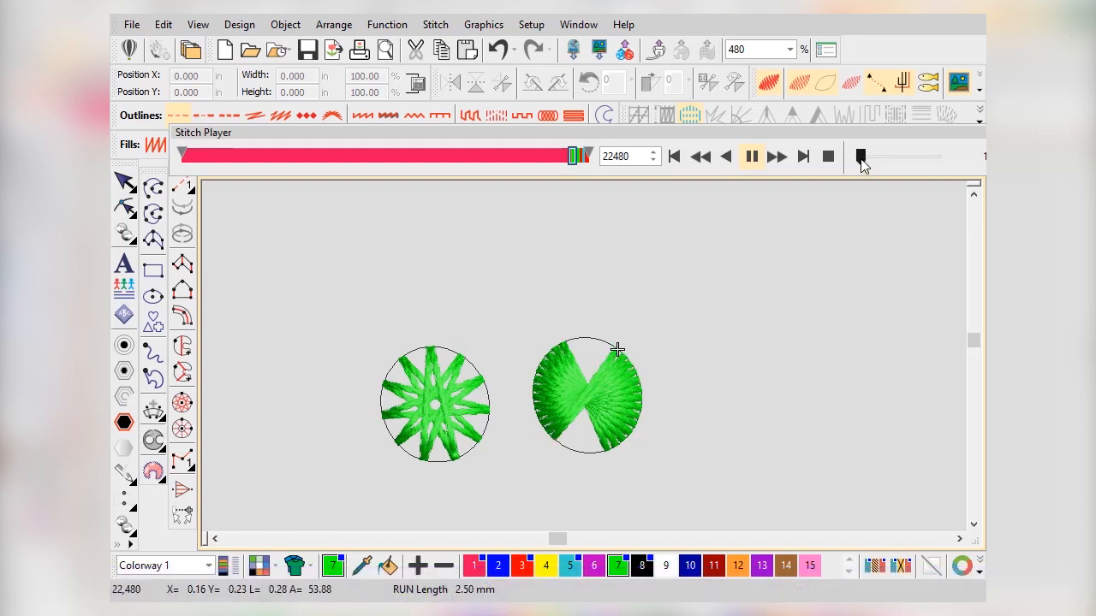
left_click_drag(861, 158, 863, 158)
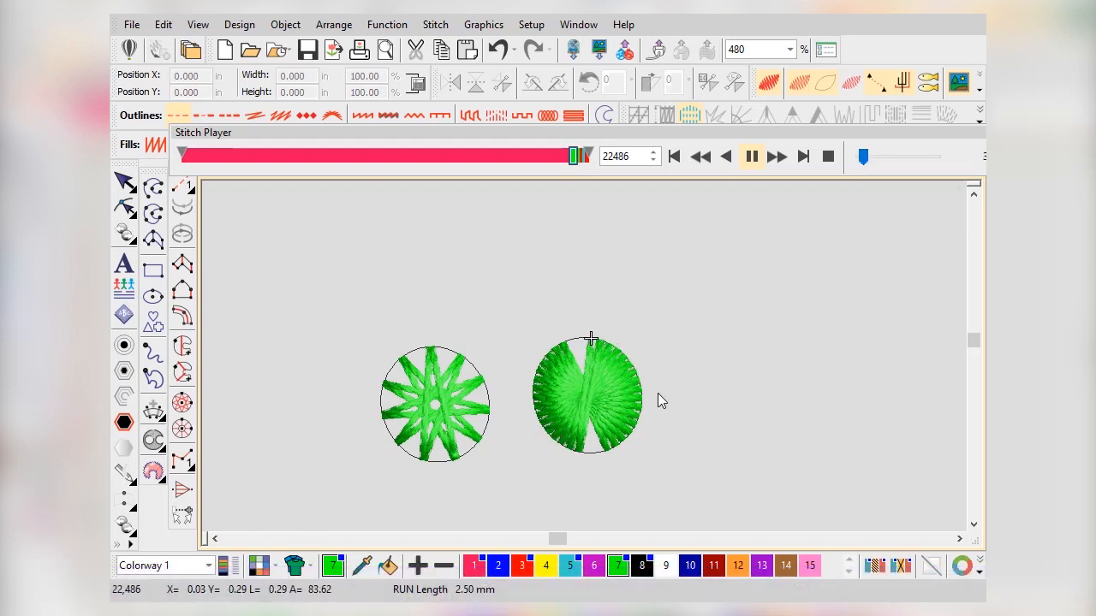
scroll(657, 395, "down", 1)
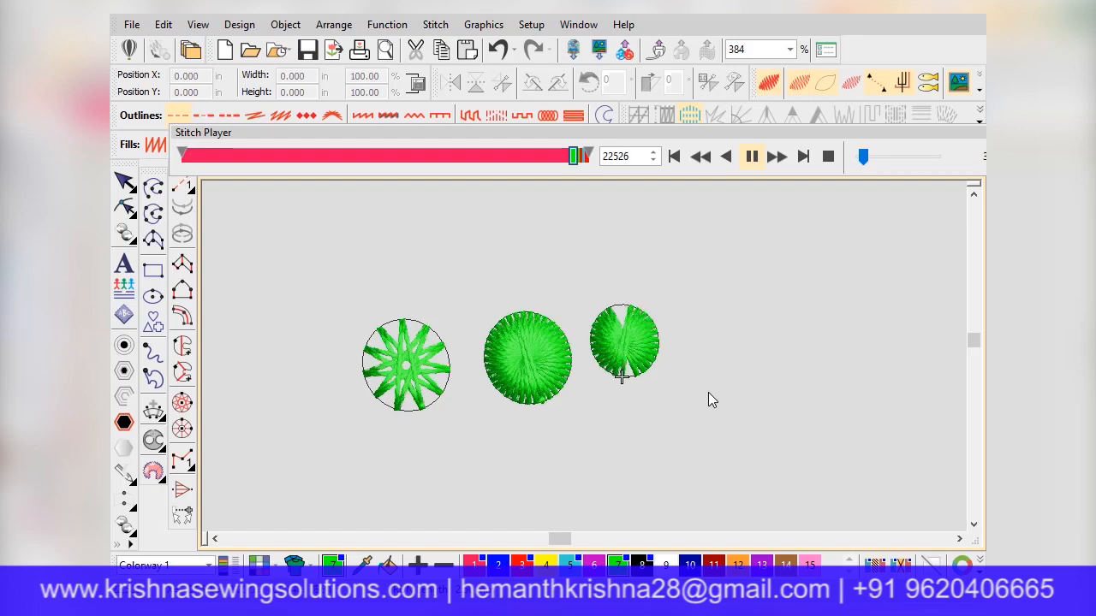
scroll(677, 387, "down", 2)
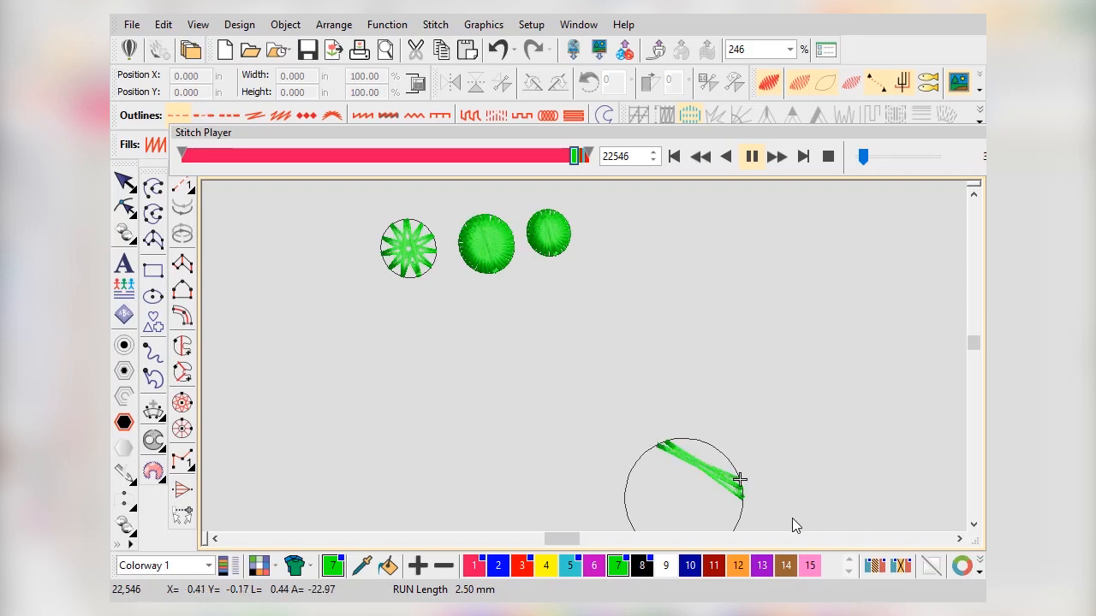
scroll(720, 510, "up", 2)
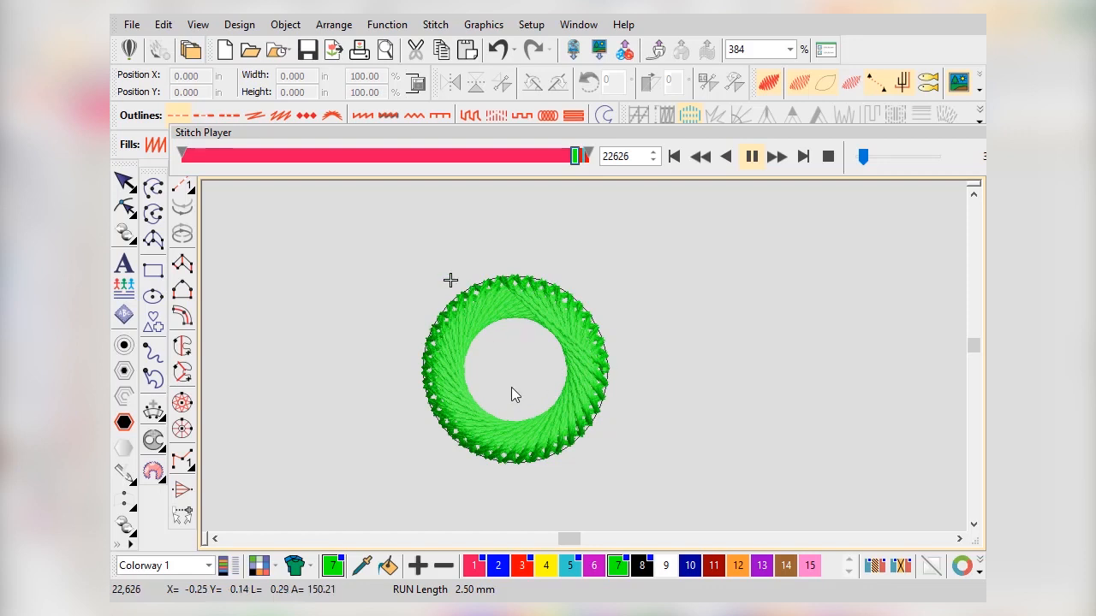
Follow the stitching simulation through the remaining green rings up close, raising the playback speed slightly
scroll(587, 357, "down", 1)
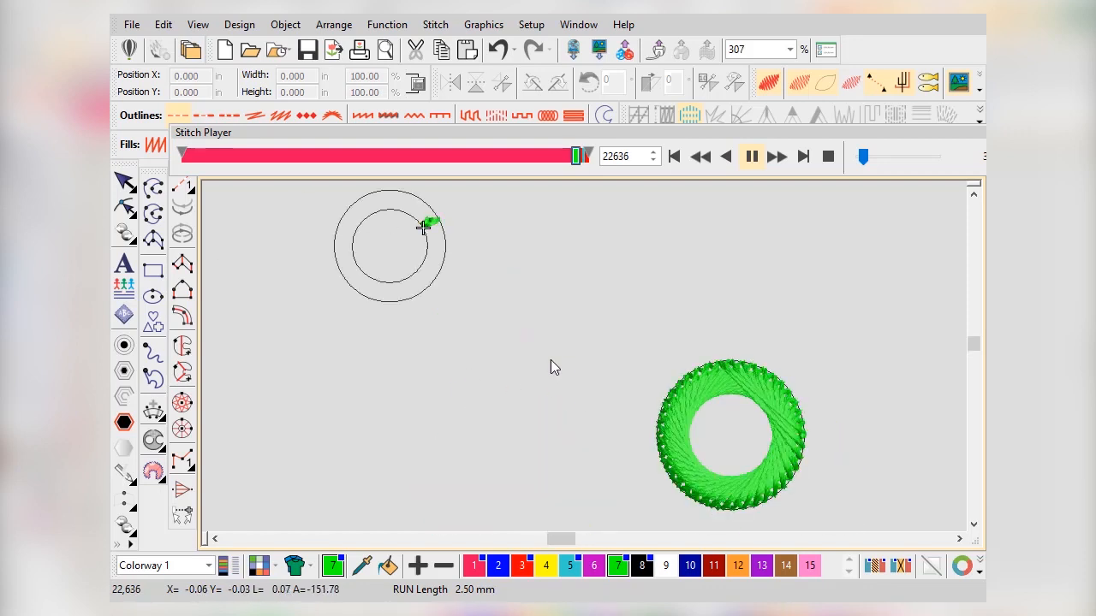
scroll(587, 359, "up", 3)
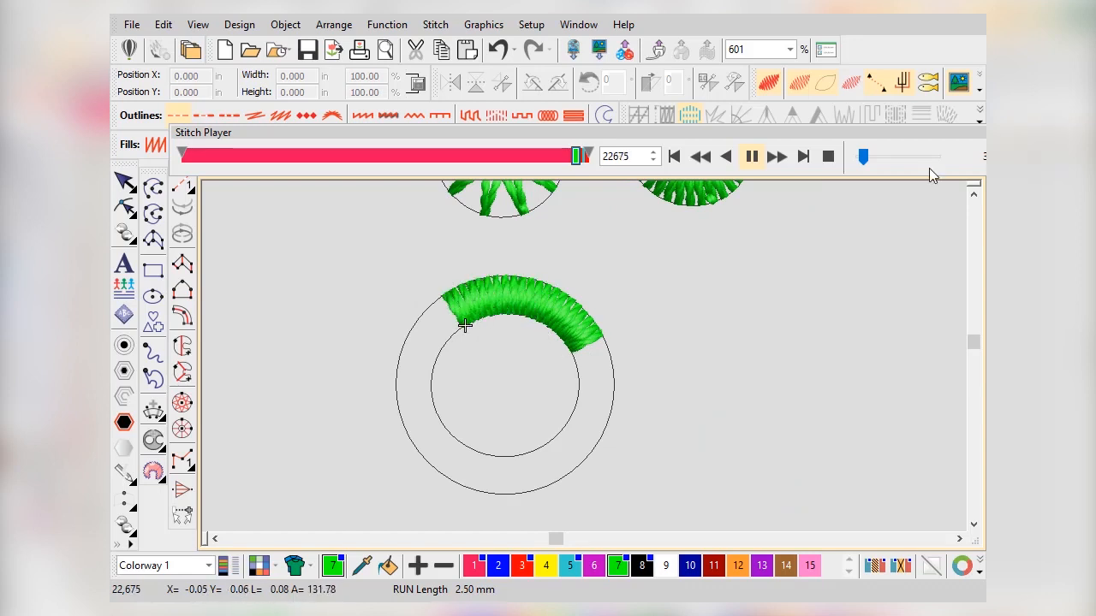
left_click_drag(861, 154, 865, 155)
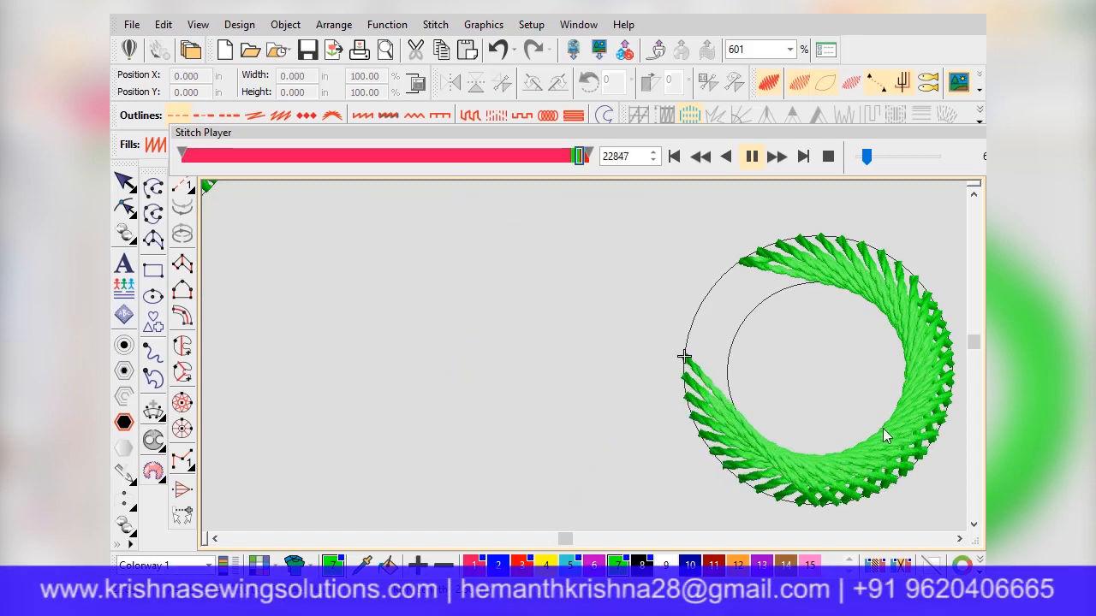
scroll(882, 428, "down", 2)
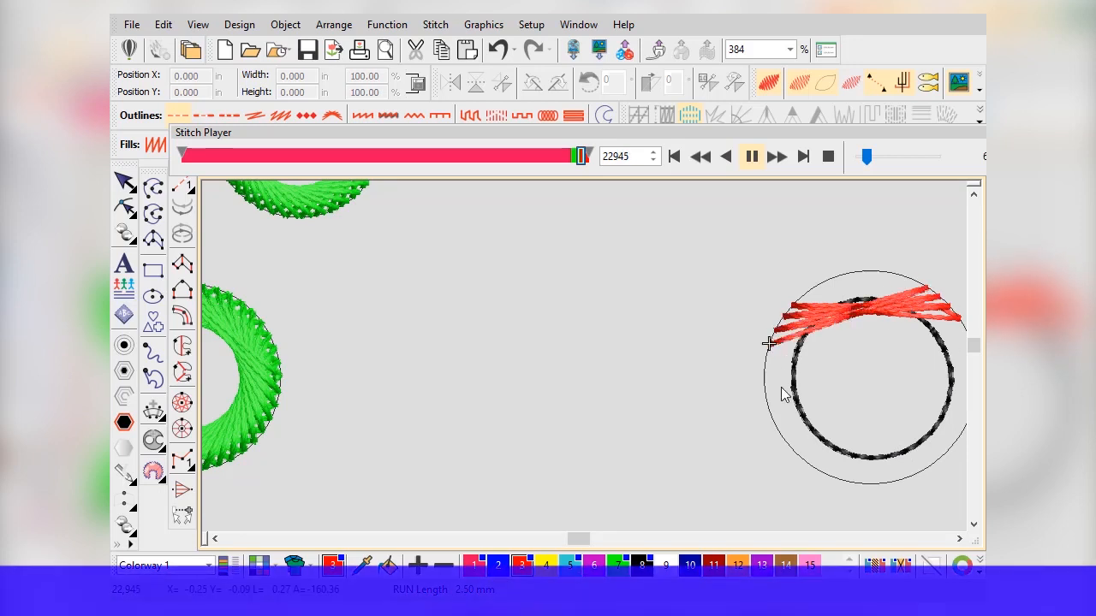
Watch the simulated stitching of the red String ring over its black base circle and of its turquoise outline
scroll(582, 357, "down", 5)
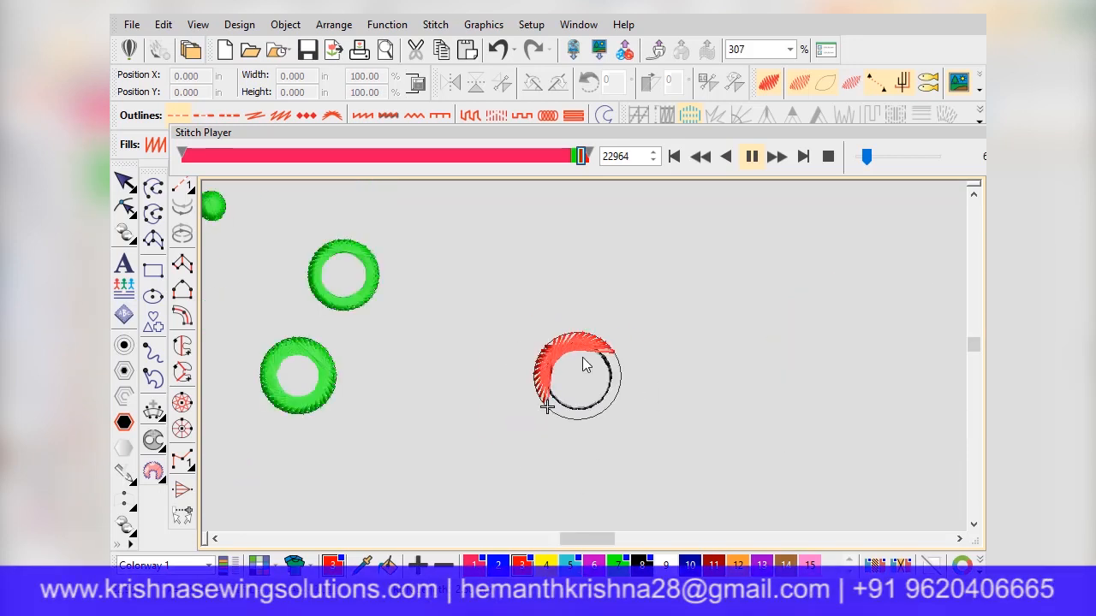
scroll(583, 362, "down", 1)
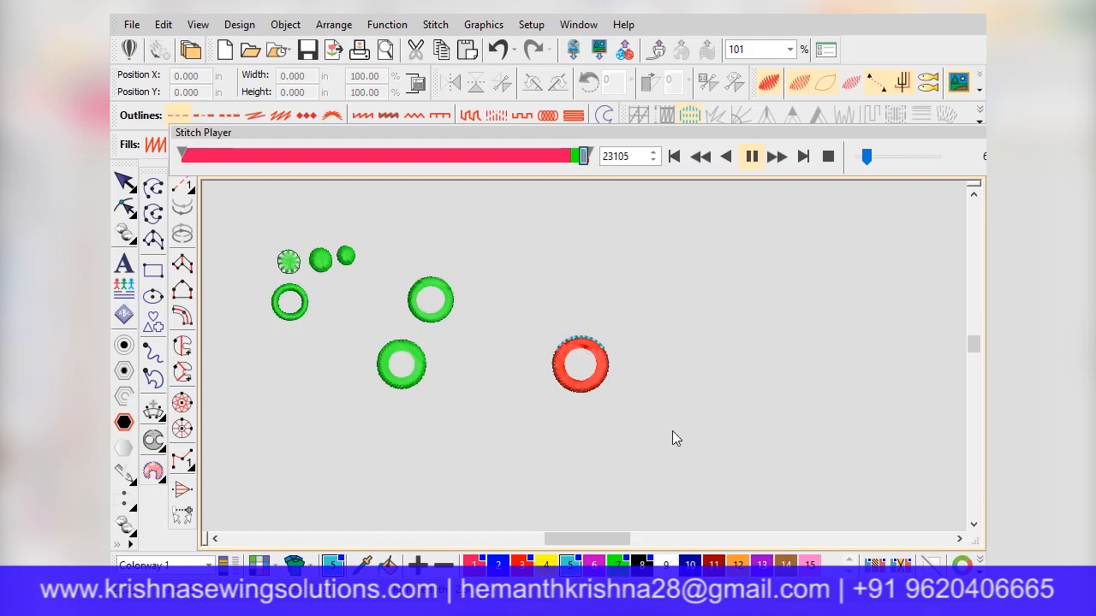
scroll(585, 389, "down", 2)
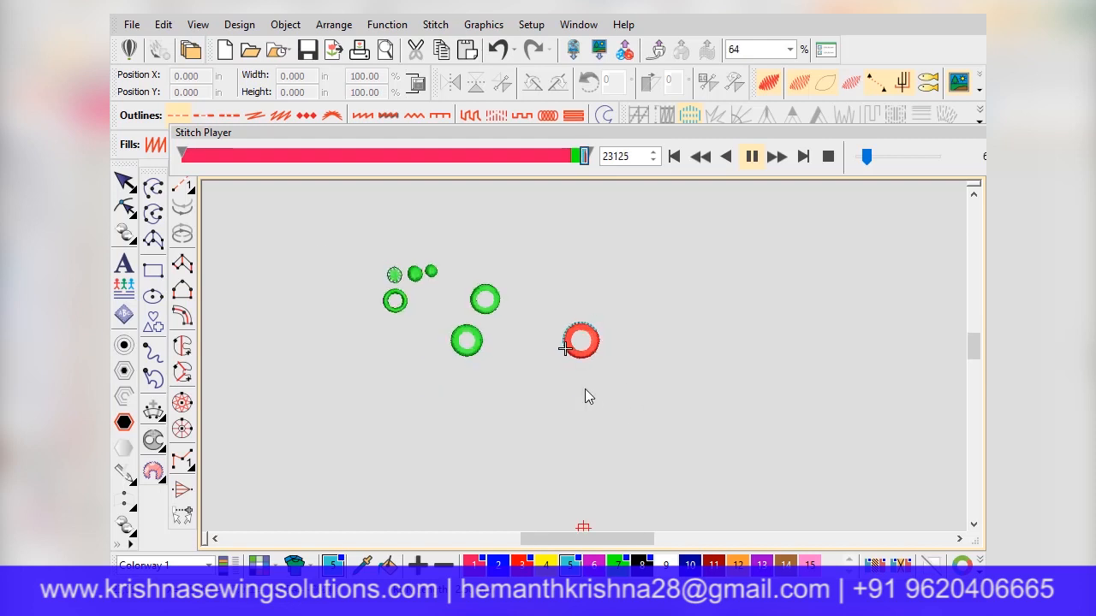
scroll(583, 356, "up", 4)
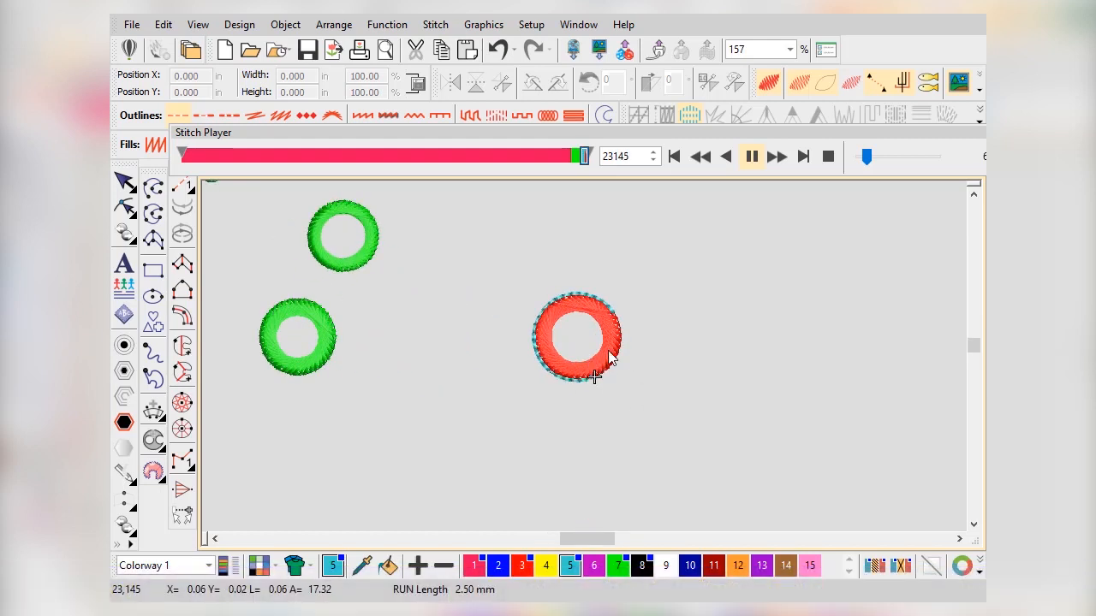
scroll(584, 358, "up", 3)
scroll(584, 363, "down", 1)
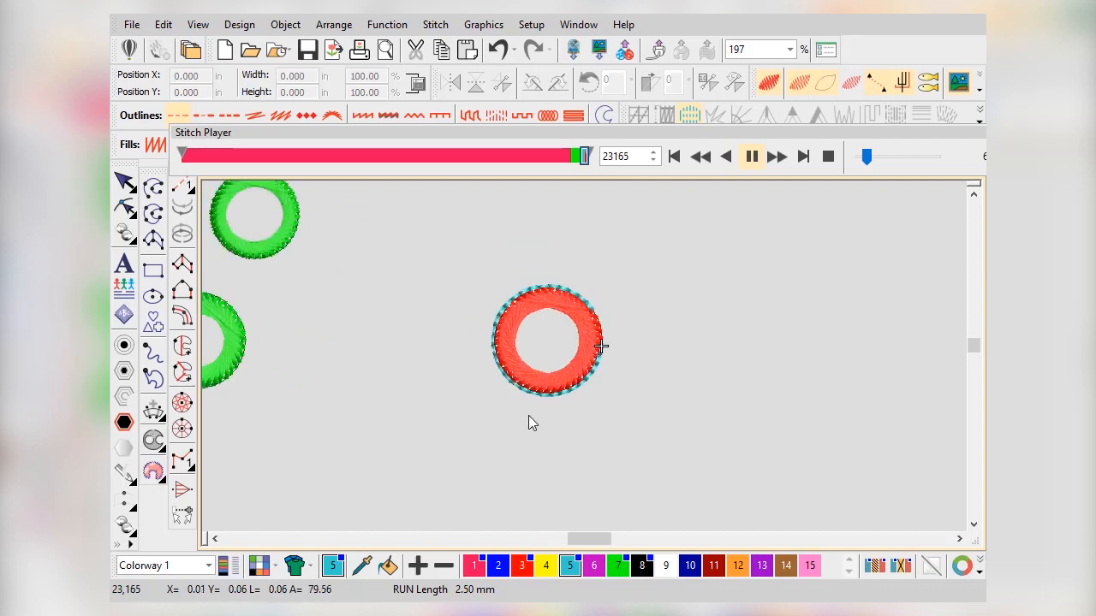
scroll(582, 368, "down", 3)
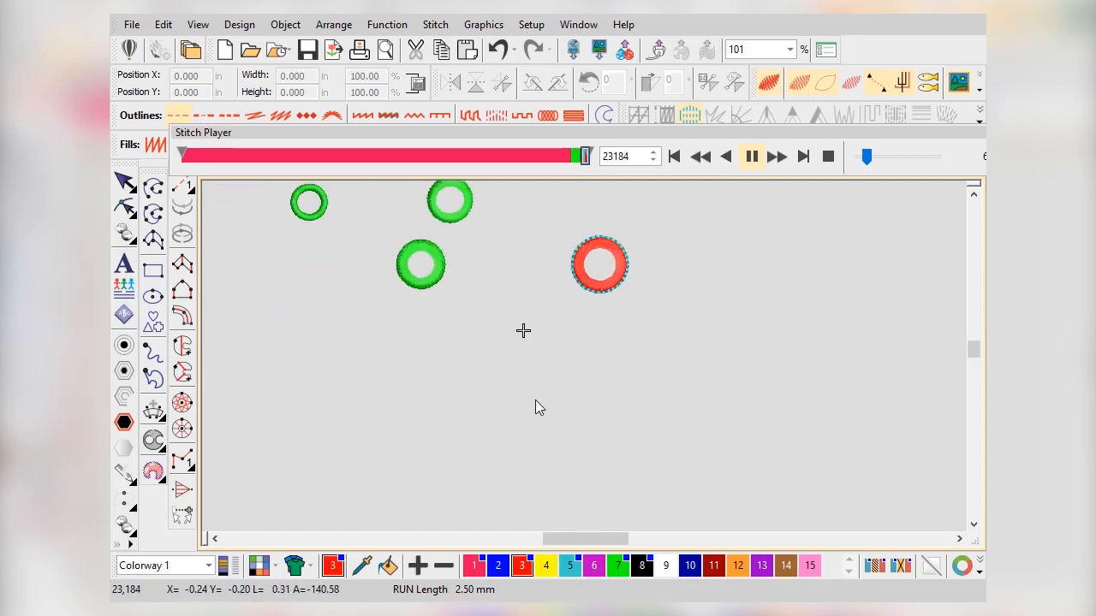
Examine the red String spiral up close as the simulation stitches it from the centre to its outer turn
scroll(516, 343, "up", 7)
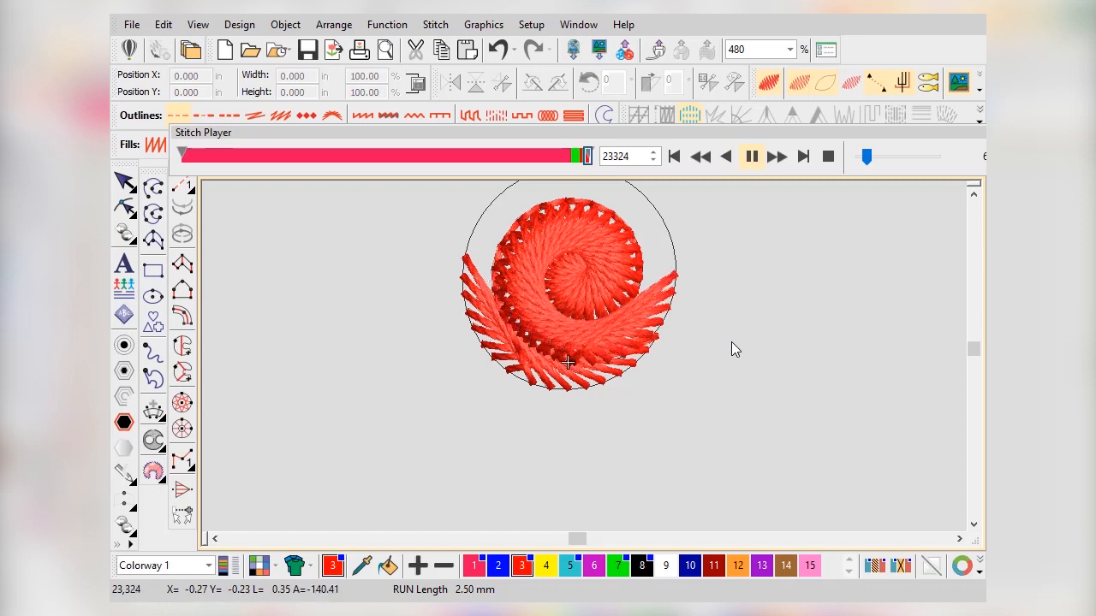
scroll(702, 310, "down", 1)
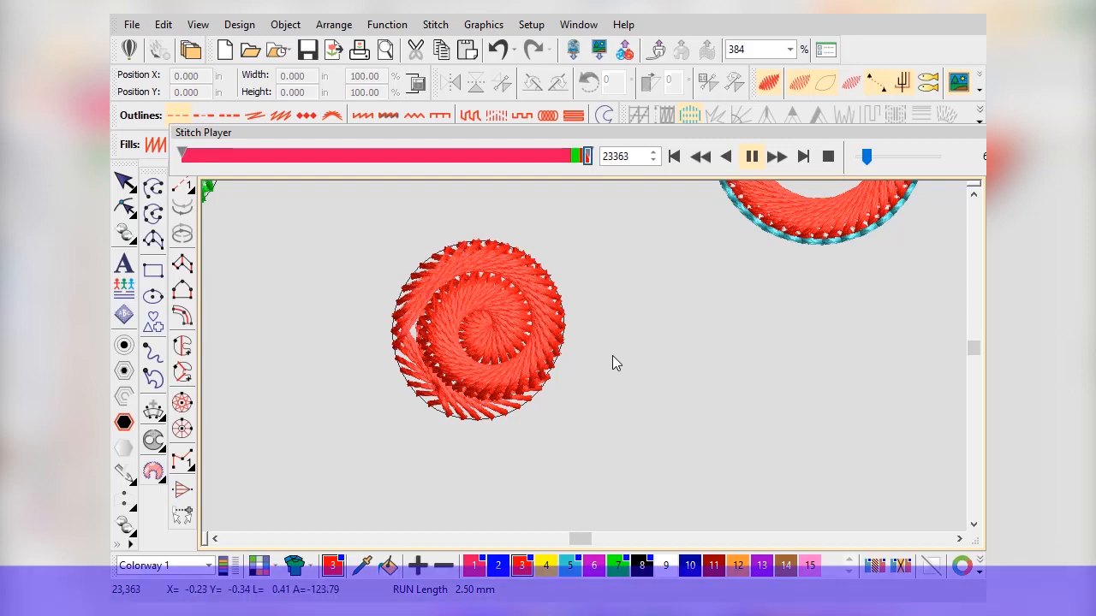
scroll(584, 363, "down", 1)
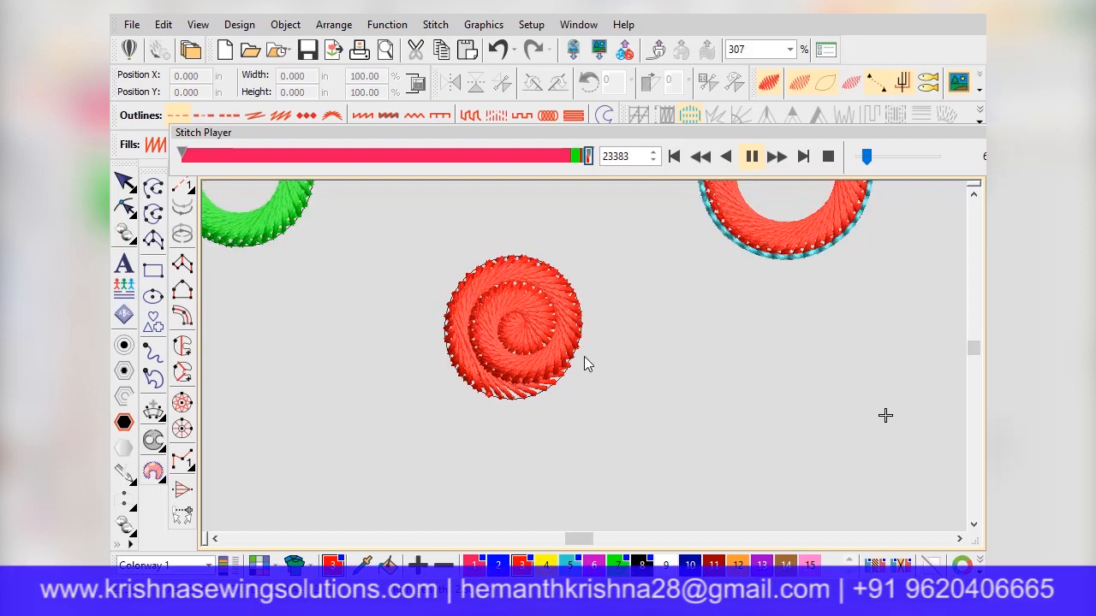
scroll(584, 357, "down", 10)
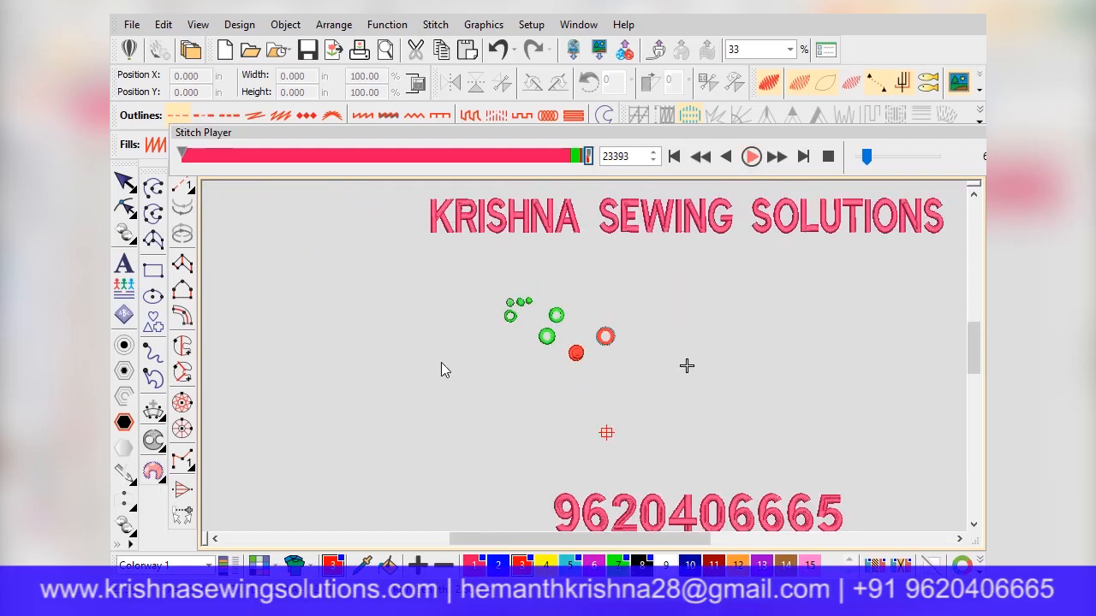
Close the stitch simulation and review the finished circles and rings together with the lettering in the whole design
left_click(114, 188)
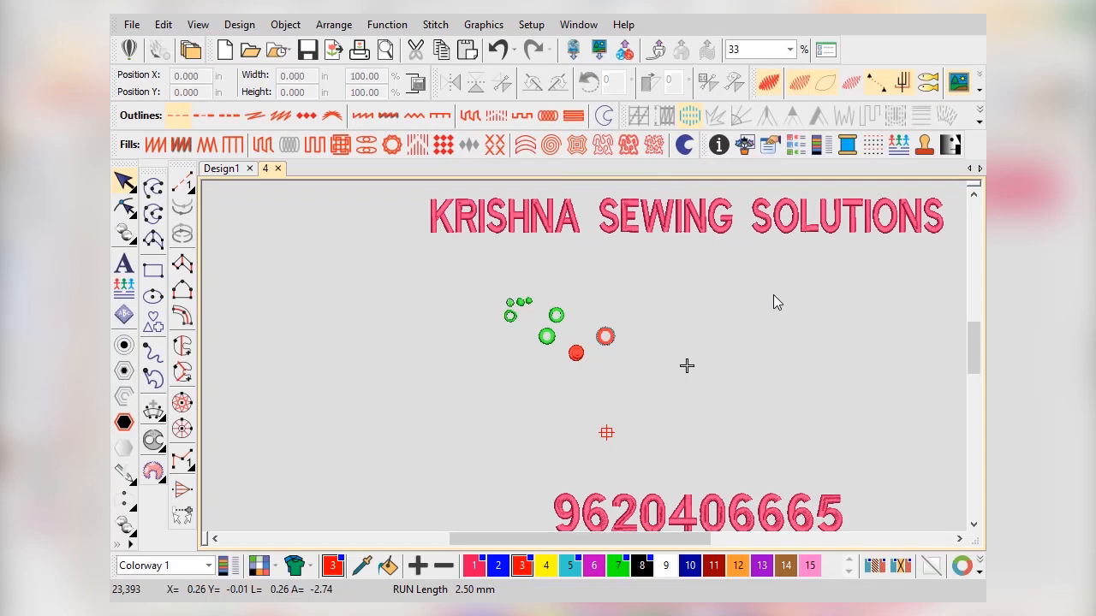
scroll(773, 301, "down", 3)
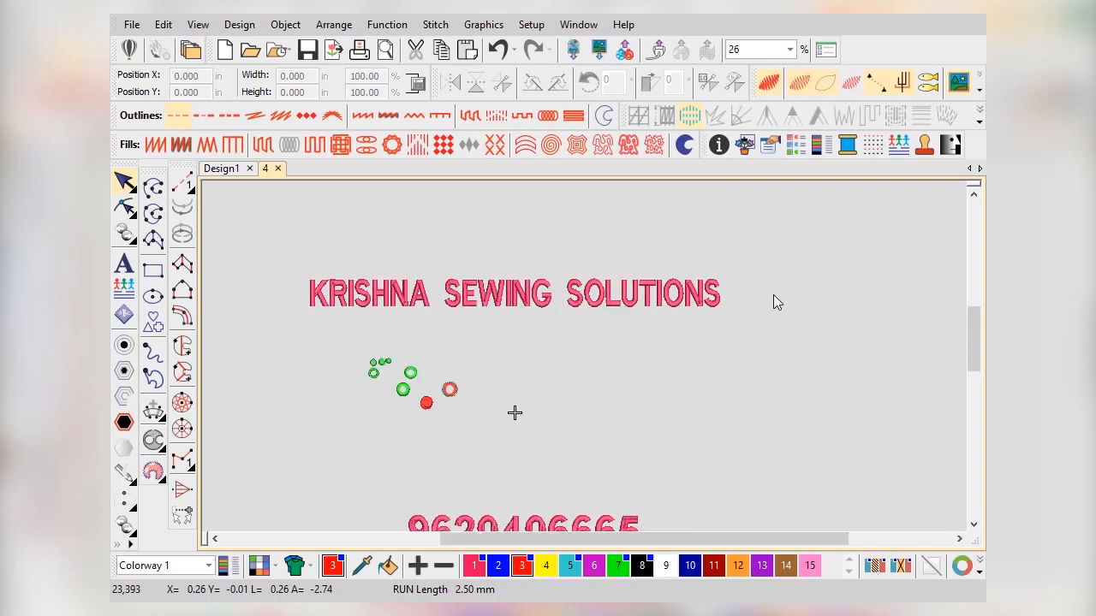
scroll(545, 384, "up", 3)
scroll(585, 364, "down", 1)
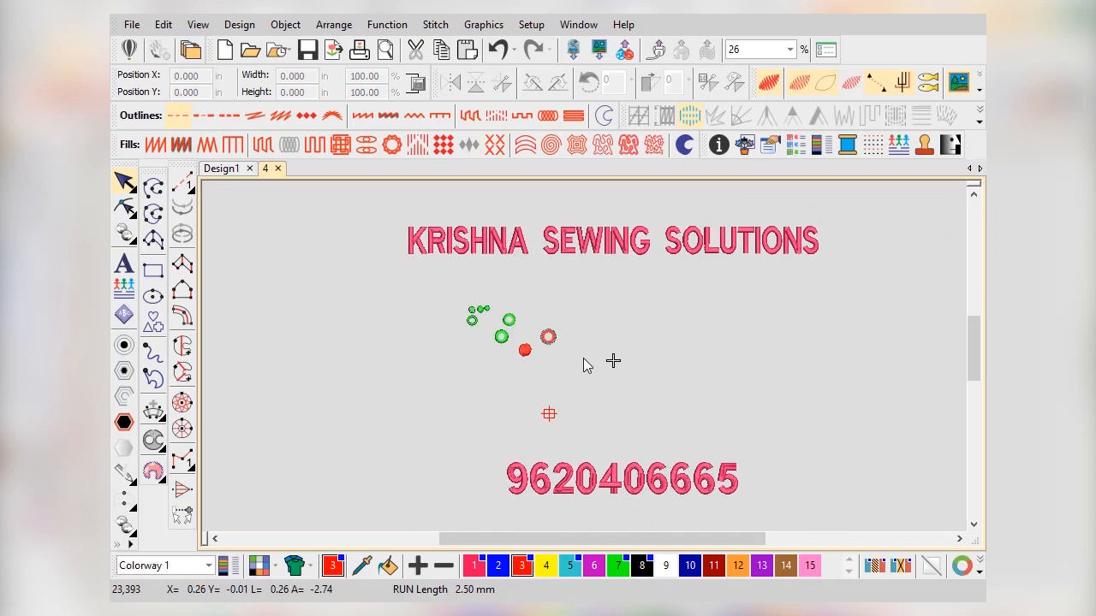